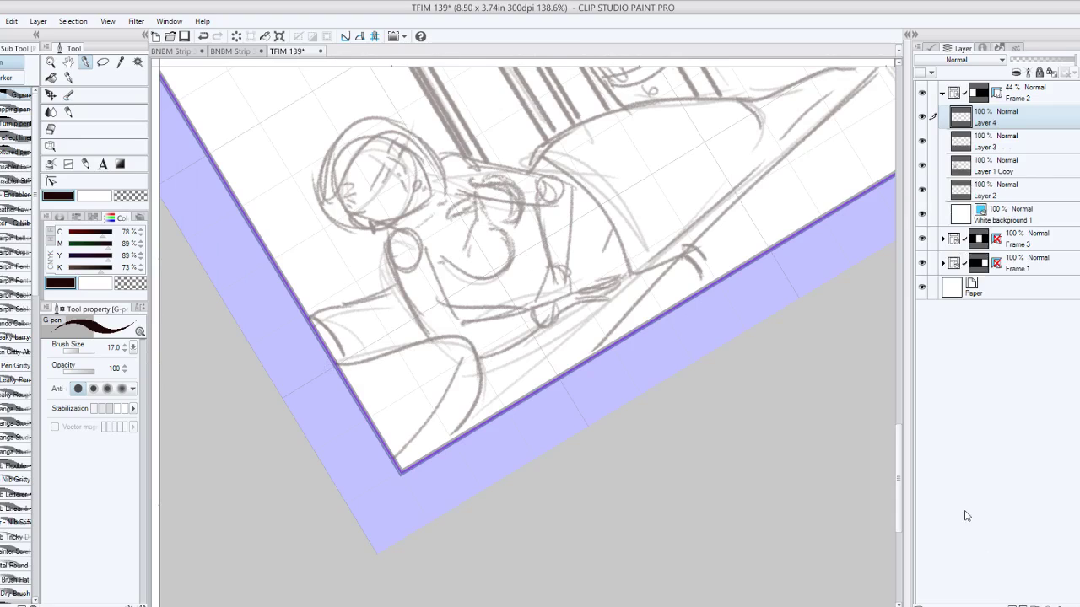
# Raise the Frame 2 folder's opacity to 100%.
pyautogui.moveTo(342, 364); pyautogui.dragTo(477, 336)
pyautogui.hotkey('ctrl', 'z')
pyautogui.click(1049, 99)
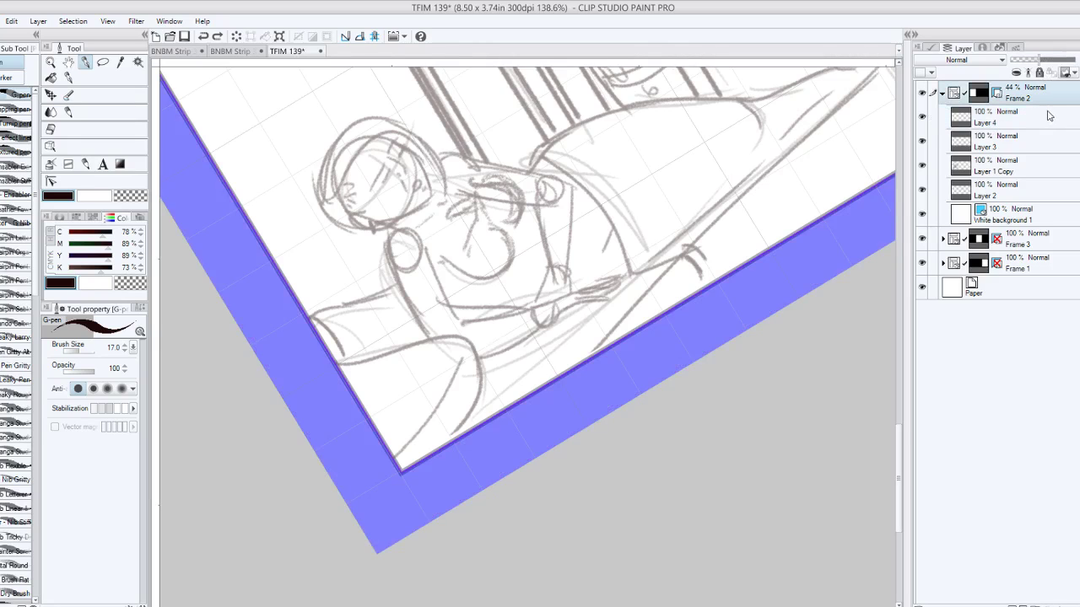
pyautogui.click(1048, 115)
pyautogui.click(1053, 82)
pyautogui.moveTo(1039, 59)
pyautogui.mouseDown()
pyautogui.moveTo(1073, 60)
pyautogui.moveTo(1037, 61)
pyautogui.mouseUp()
# Fade the sketch layers by setting the opacity of Layer 1 Copy to 55%, Layer 2 to 23% and Layer 3 to 58%.
pyautogui.click(1017, 165)
pyautogui.click(1008, 190)
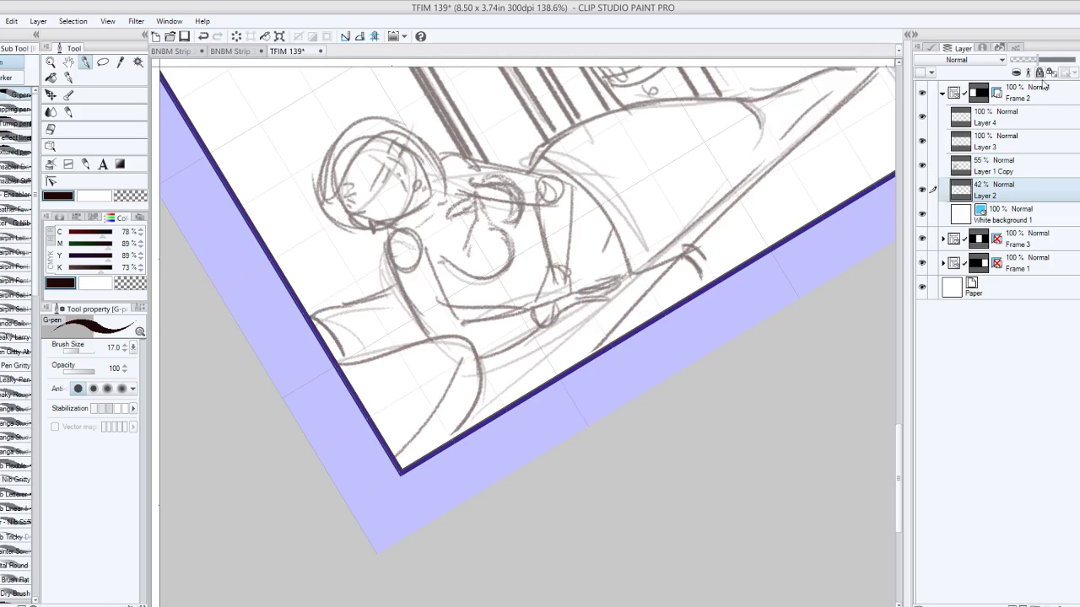
pyautogui.click(1025, 62)
pyautogui.click(1022, 166)
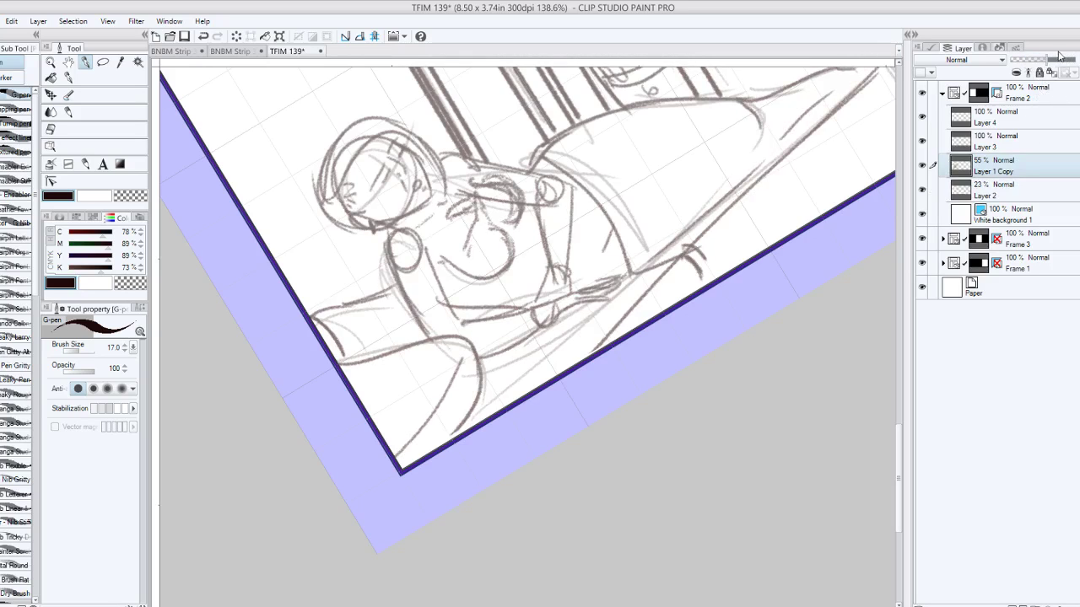
pyautogui.click(1023, 136)
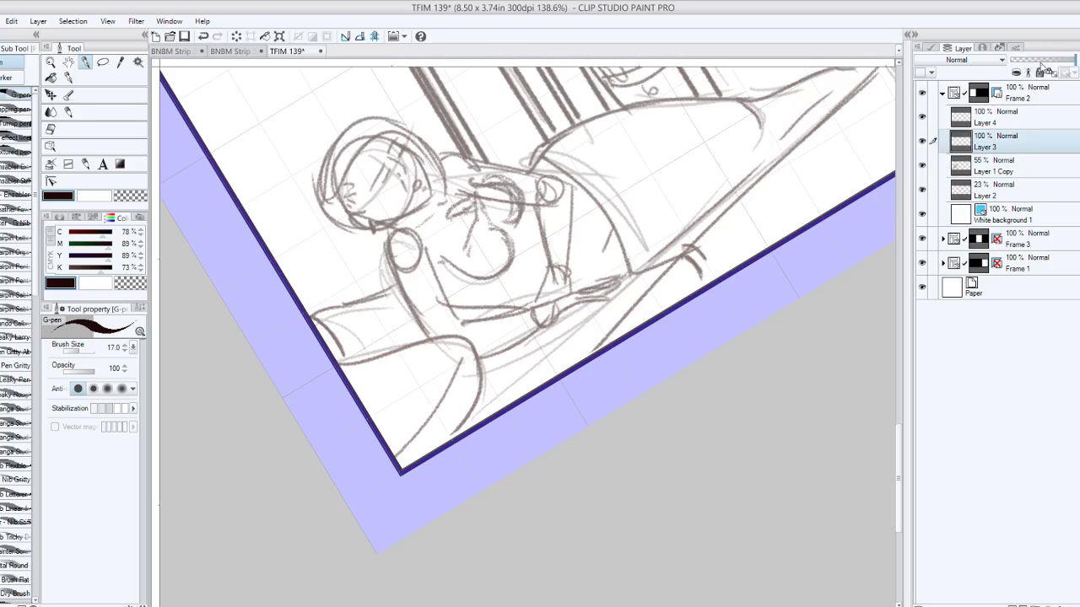
pyautogui.click(1044, 63)
# On Layer 4, ink the pillow's upper edge and rounded end over the sketch with the G-pen at size 17.
pyautogui.click(1027, 123)
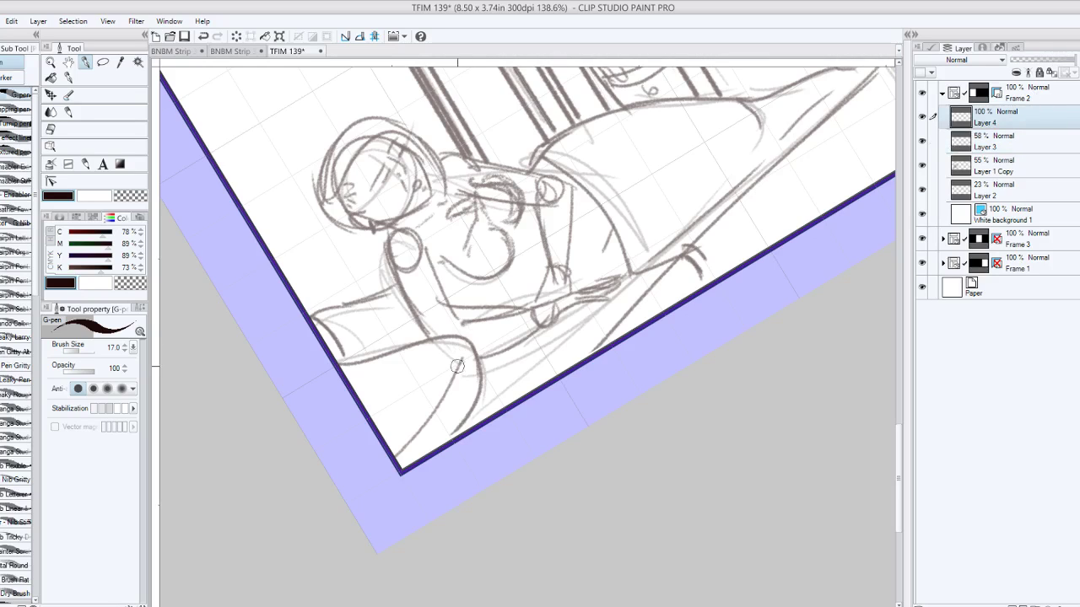
pyautogui.moveTo(333, 368); pyautogui.dragTo(453, 342)
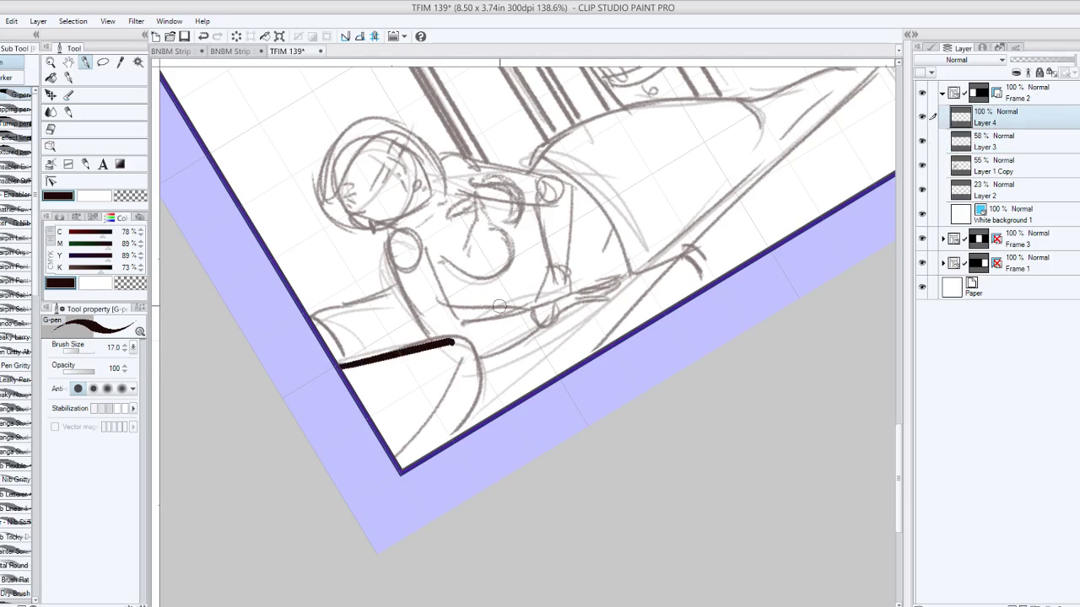
pyautogui.hotkey('ctrl', 'z')
pyautogui.moveTo(334, 362)
pyautogui.mouseDown()
pyautogui.moveTo(455, 335)
pyautogui.moveTo(484, 388)
pyautogui.mouseUp()
pyautogui.hotkey('ctrl', 'z')
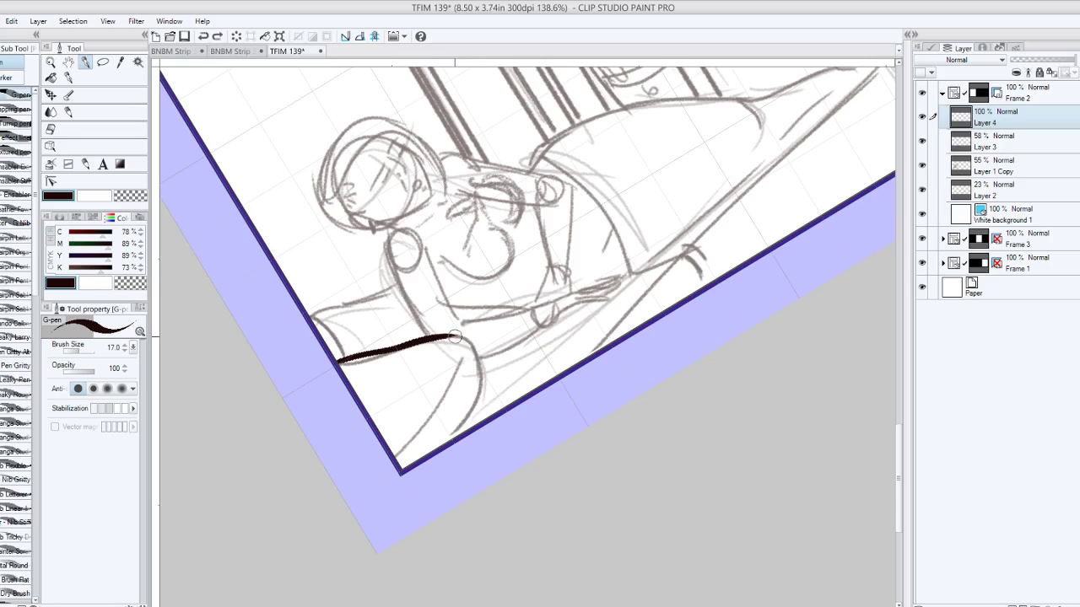
pyautogui.moveTo(453, 336)
pyautogui.mouseDown()
pyautogui.moveTo(476, 405)
pyautogui.moveTo(484, 382)
pyautogui.moveTo(470, 421)
pyautogui.mouseUp()
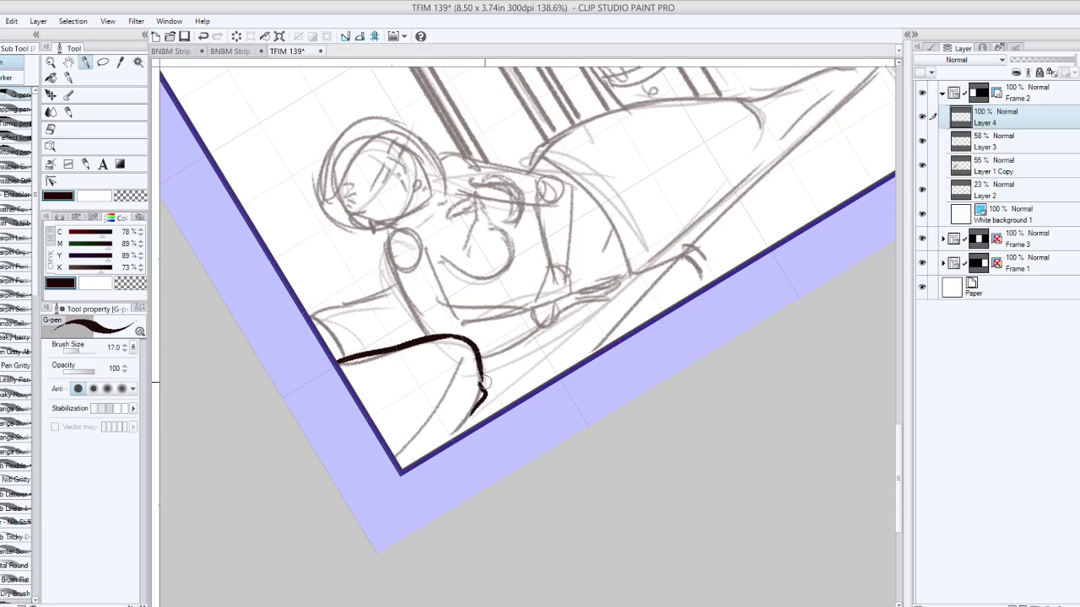
# Ink the pillow's pointed lower corner down to the frame border and add its inner fold line.
pyautogui.hotkey('ctrl', 'z')
pyautogui.moveTo(483, 383); pyautogui.dragTo(461, 437)
pyautogui.hotkey('ctrl', 'z')
pyautogui.moveTo(477, 398); pyautogui.dragTo(461, 440)
pyautogui.hotkey('ctrl', 'z')
pyautogui.moveTo(485, 390); pyautogui.dragTo(444, 442)
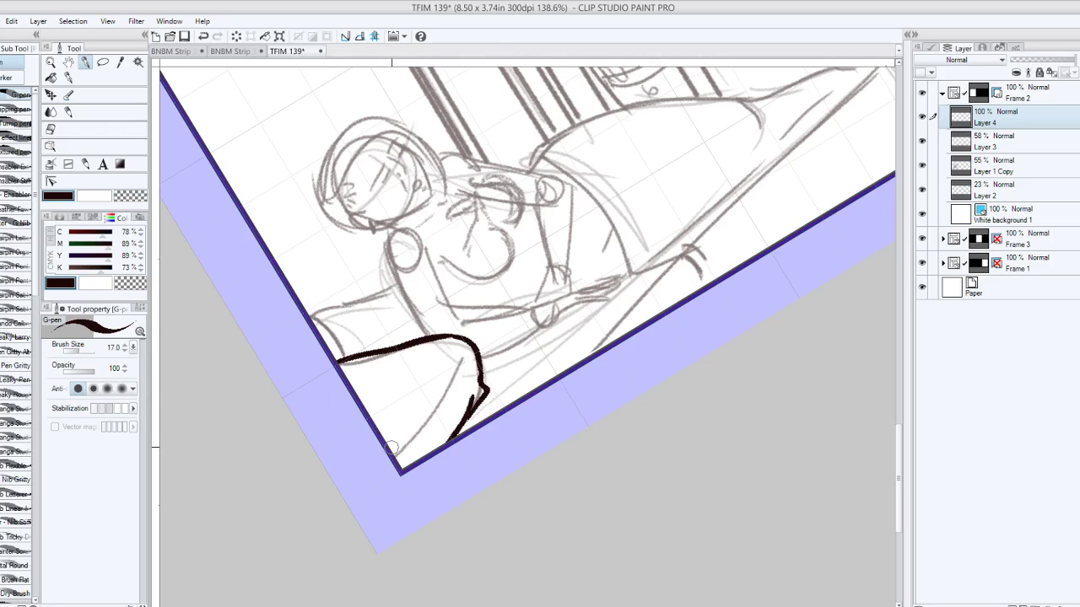
pyautogui.moveTo(392, 448); pyautogui.dragTo(456, 357)
pyautogui.hotkey('ctrl', 'z')
pyautogui.moveTo(390, 452); pyautogui.dragTo(460, 362)
# Ink the reclining woman's shoulder and outer upper arm from the pillow edge to the base of the neck.
pyautogui.moveTo(515, 173)
pyautogui.mouseDown()
pyautogui.moveTo(470, 229)
pyautogui.moveTo(510, 243)
pyautogui.moveTo(480, 205)
pyautogui.moveTo(478, 179)
pyautogui.moveTo(477, 192)
pyautogui.moveTo(576, 253)
pyautogui.moveTo(524, 186)
pyautogui.mouseUp()
pyautogui.moveTo(307, 239)
pyautogui.mouseDown()
pyautogui.moveTo(395, 134)
pyautogui.moveTo(462, 191)
pyautogui.mouseUp()
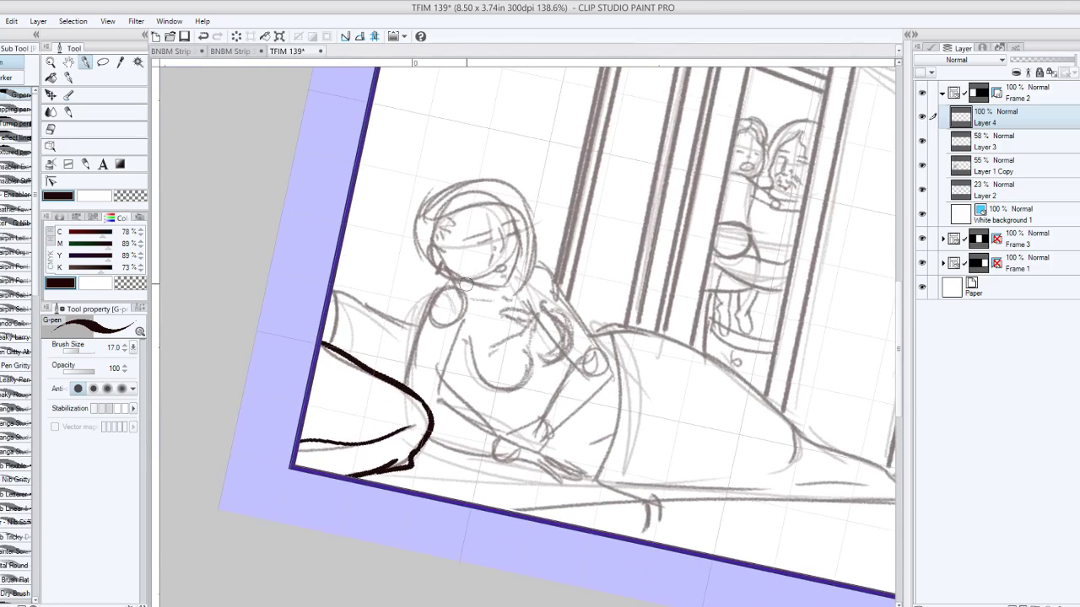
pyautogui.moveTo(460, 294); pyautogui.dragTo(398, 389)
pyautogui.hotkey('ctrl', 'z')
pyautogui.moveTo(460, 293); pyautogui.dragTo(399, 385)
pyautogui.moveTo(483, 251)
pyautogui.mouseDown()
pyautogui.moveTo(398, 213)
pyautogui.moveTo(595, 261)
pyautogui.mouseUp()
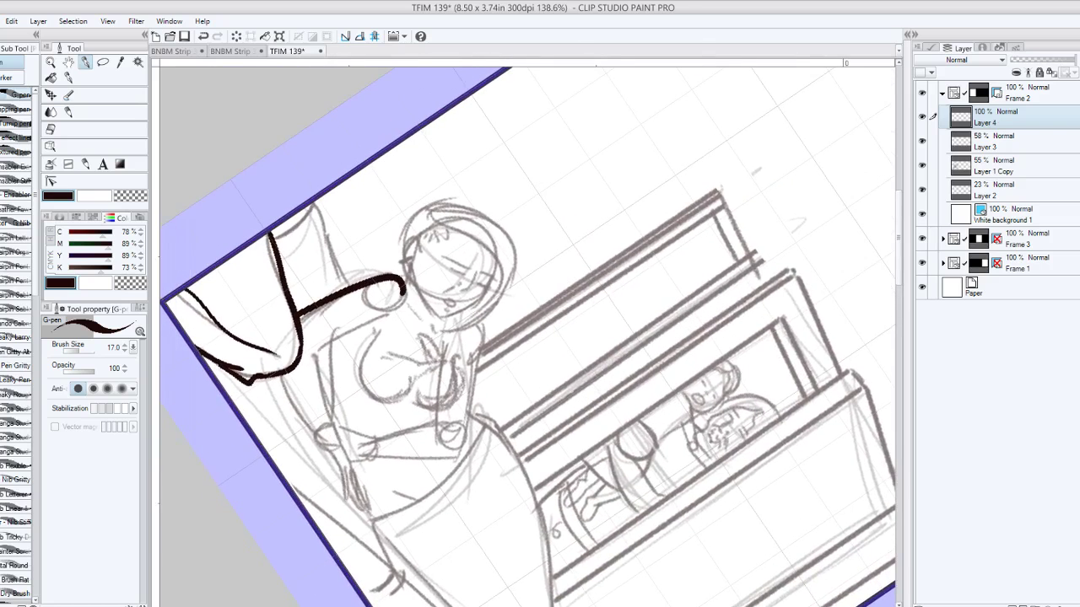
pyautogui.moveTo(513, 111)
pyautogui.mouseDown()
pyautogui.moveTo(534, 153)
pyautogui.moveTo(538, 146)
pyautogui.mouseUp()
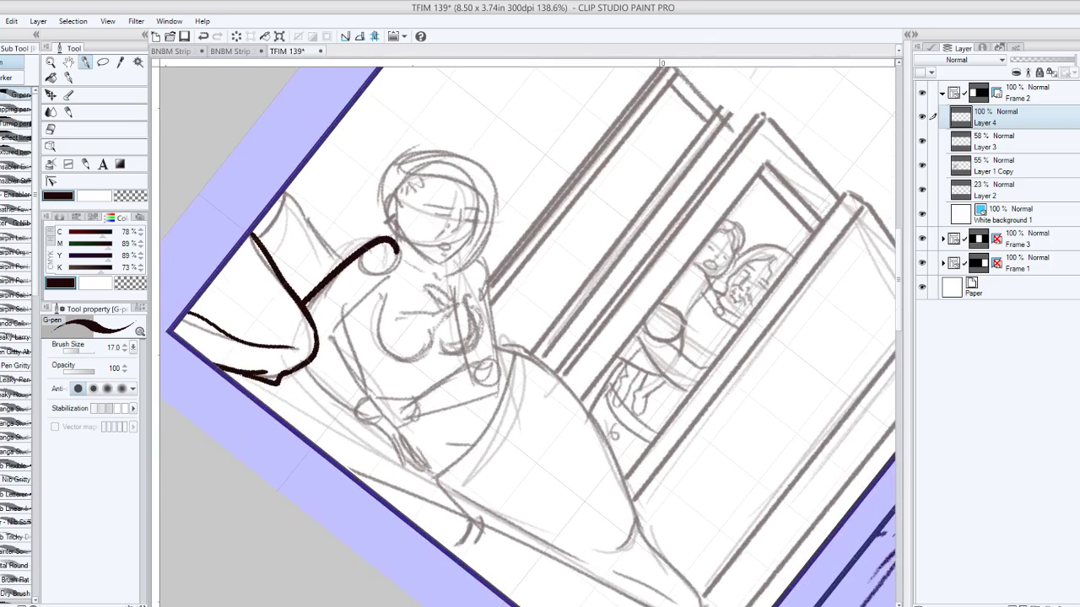
pyautogui.hotkey('ctrl', 'z')
pyautogui.moveTo(315, 300); pyautogui.dragTo(432, 231)
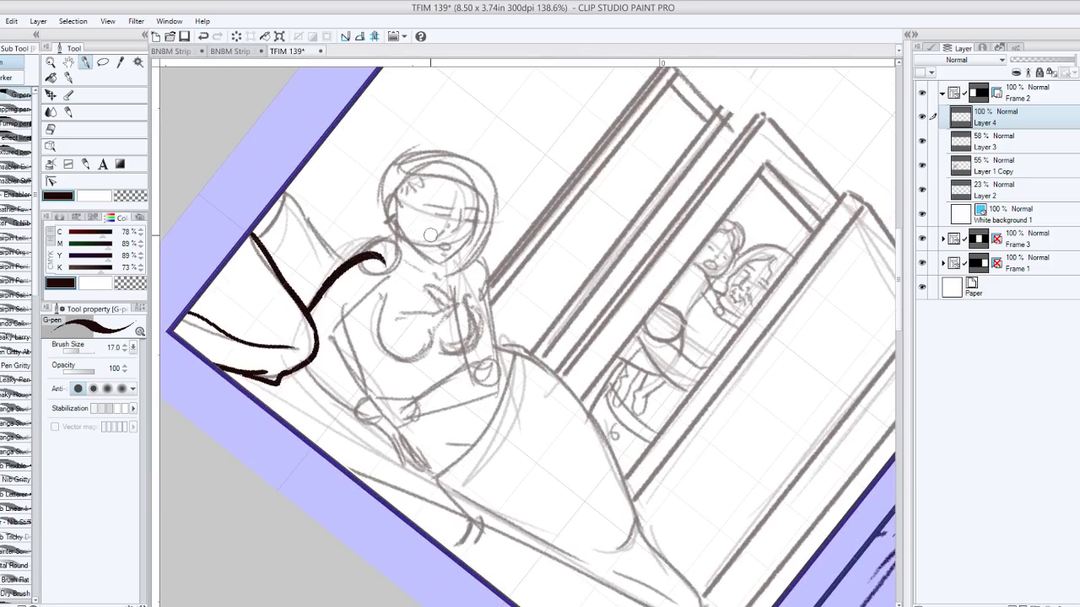
pyautogui.hotkey('ctrl', 'z')
pyautogui.moveTo(311, 311)
pyautogui.mouseDown()
pyautogui.moveTo(346, 320)
pyautogui.moveTo(334, 339)
pyautogui.moveTo(366, 301)
pyautogui.mouseUp()
pyautogui.hotkey('ctrl', 'z')
pyautogui.hotkey('ctrl', 'z')
# Ink the inner elbow line and both edges of the forearm resting in front of the pillow.
pyautogui.moveTo(331, 340); pyautogui.dragTo(365, 304)
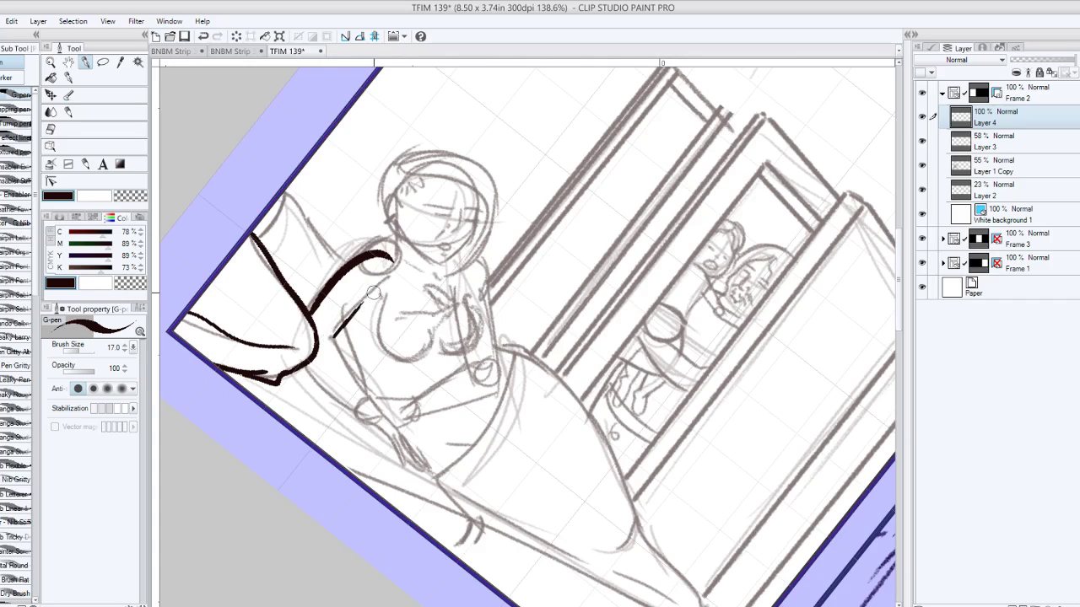
pyautogui.moveTo(331, 339); pyautogui.dragTo(375, 399)
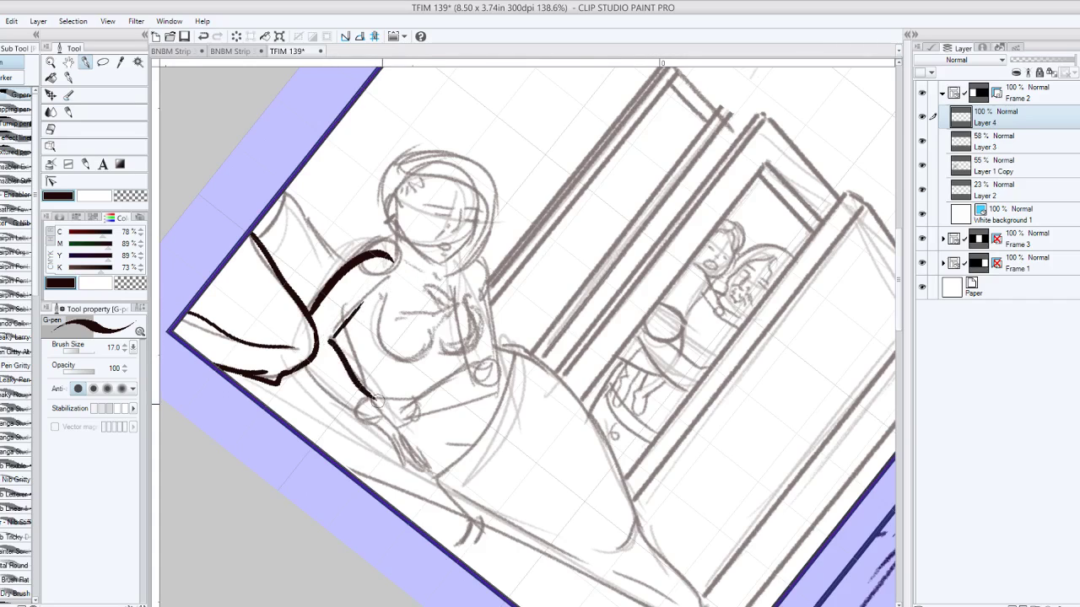
pyautogui.moveTo(301, 366); pyautogui.dragTo(355, 420)
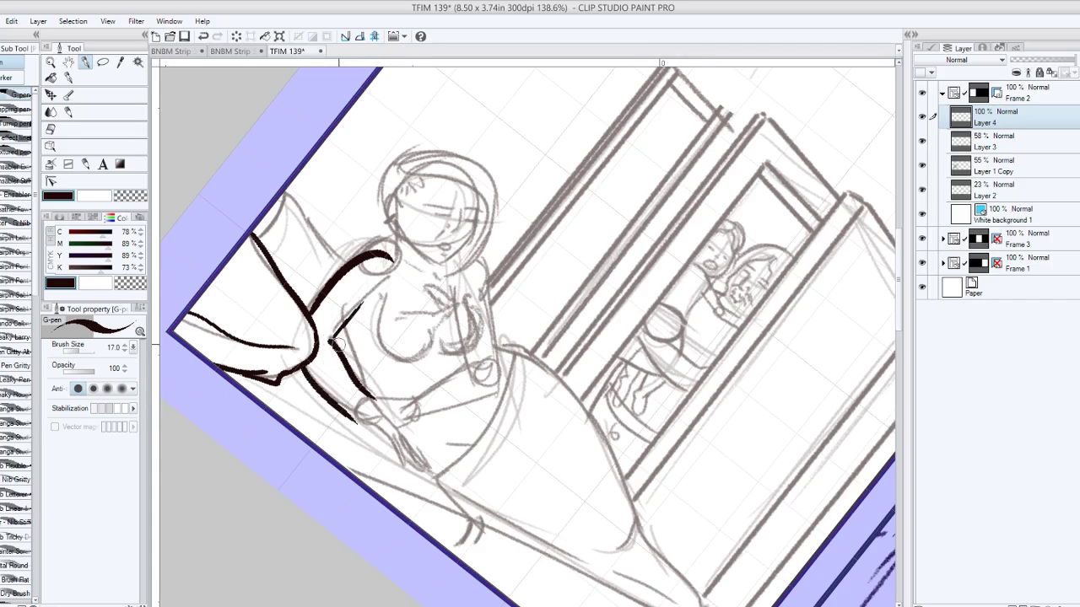
pyautogui.hotkey('ctrl', 'z')
pyautogui.moveTo(301, 367); pyautogui.dragTo(354, 414)
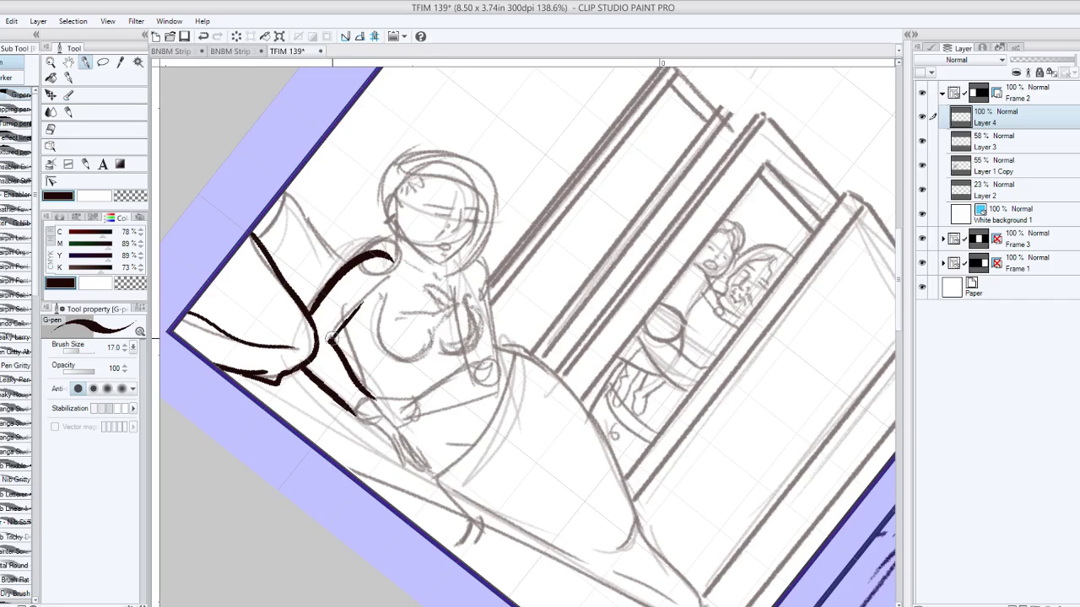
# Ink the underside of the wrist and the first fingers of the resting hand.
pyautogui.moveTo(350, 414); pyautogui.dragTo(385, 440)
pyautogui.hotkey('ctrl', 'z')
pyautogui.moveTo(348, 409); pyautogui.dragTo(387, 438)
pyautogui.hotkey('ctrl', 'z')
pyautogui.moveTo(348, 406); pyautogui.dragTo(390, 442)
pyautogui.hotkey('ctrl', 'z')
pyautogui.moveTo(349, 407)
pyautogui.mouseDown()
pyautogui.moveTo(392, 436)
pyautogui.moveTo(401, 470)
pyautogui.moveTo(406, 448)
pyautogui.moveTo(410, 480)
pyautogui.mouseUp()
pyautogui.hotkey('ctrl', 'z')
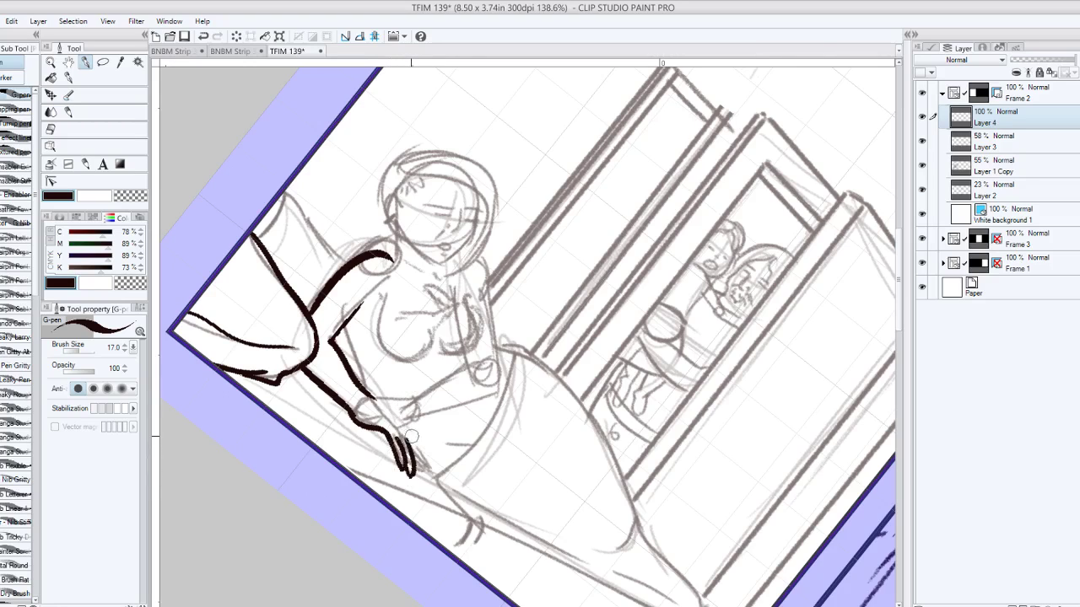
# Ink the remaining fingers and the back of the hand, joining it to the forearm's upper line.
pyautogui.moveTo(411, 436); pyautogui.dragTo(420, 480)
pyautogui.hotkey('ctrl', 'z')
pyautogui.moveTo(415, 444); pyautogui.dragTo(413, 476)
pyautogui.moveTo(376, 405); pyautogui.dragTo(420, 476)
pyautogui.hotkey('ctrl', 'z')
pyautogui.moveTo(373, 399); pyautogui.dragTo(421, 467)
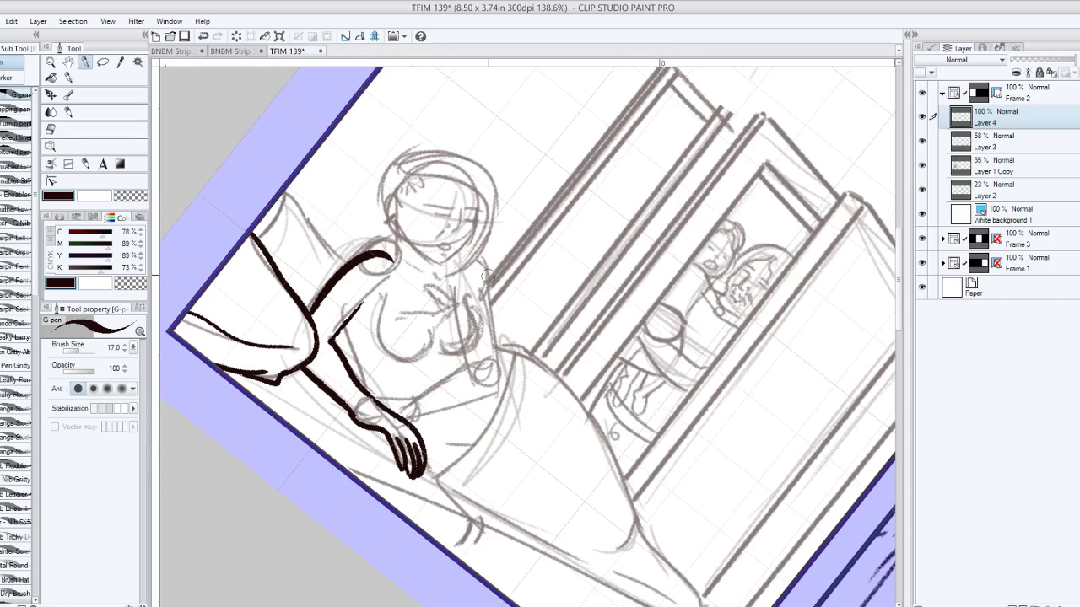
# Ink the woman's neck line, her ear and the short hair strokes at the temple.
pyautogui.moveTo(495, 202)
pyautogui.mouseDown()
pyautogui.moveTo(545, 203)
pyautogui.moveTo(498, 203)
pyautogui.mouseUp()
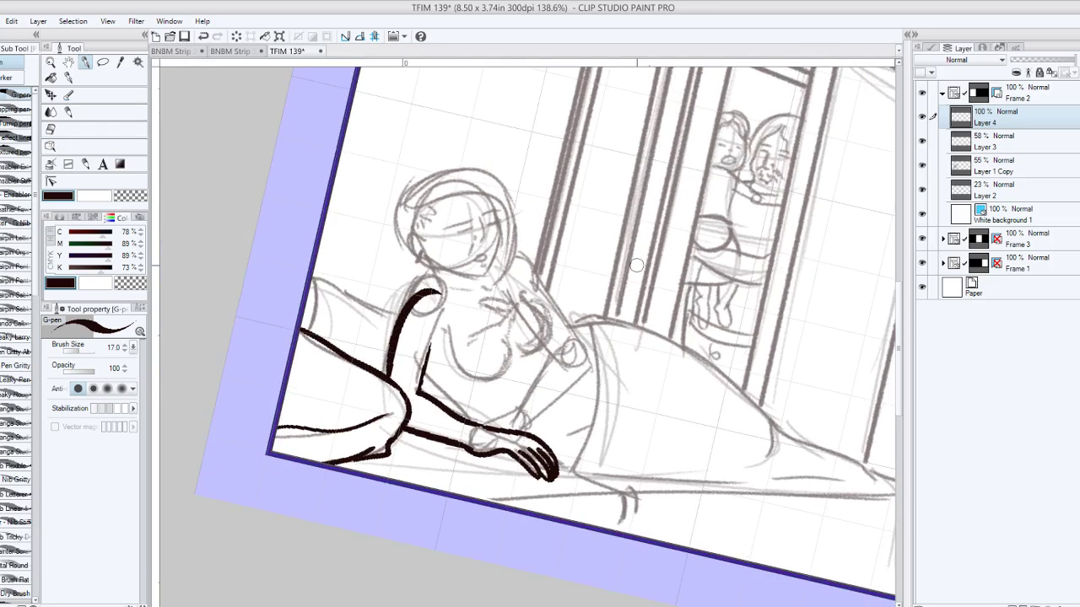
pyautogui.moveTo(616, 212); pyautogui.dragTo(570, 276)
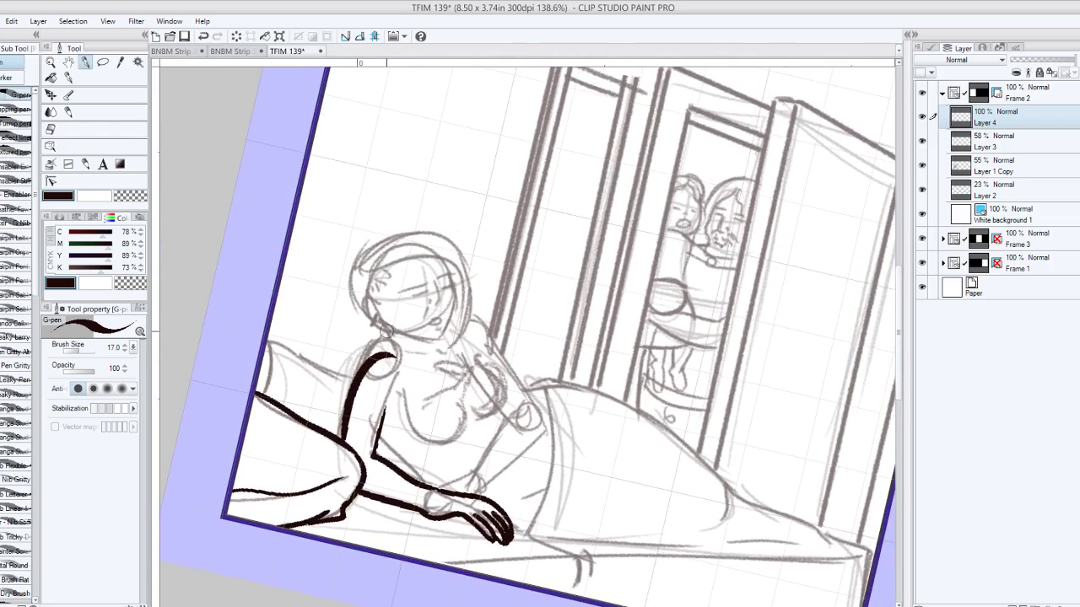
pyautogui.moveTo(384, 327); pyautogui.dragTo(393, 353)
pyautogui.moveTo(372, 306)
pyautogui.mouseDown()
pyautogui.moveTo(386, 333)
pyautogui.moveTo(375, 325)
pyautogui.mouseUp()
pyautogui.hotkey('ctrl', 'z')
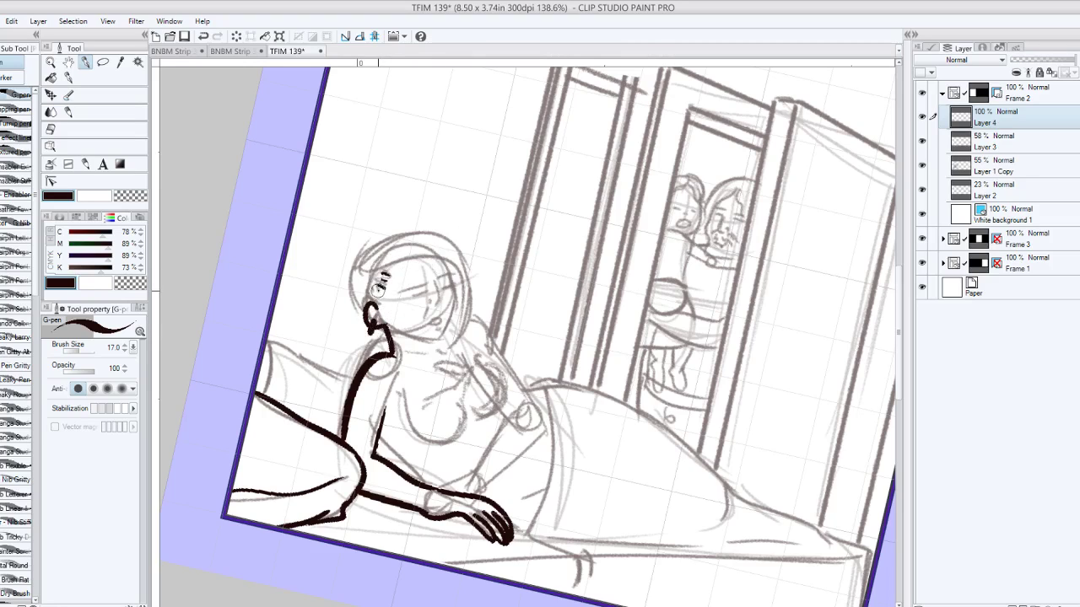
pyautogui.moveTo(377, 291); pyautogui.dragTo(385, 264)
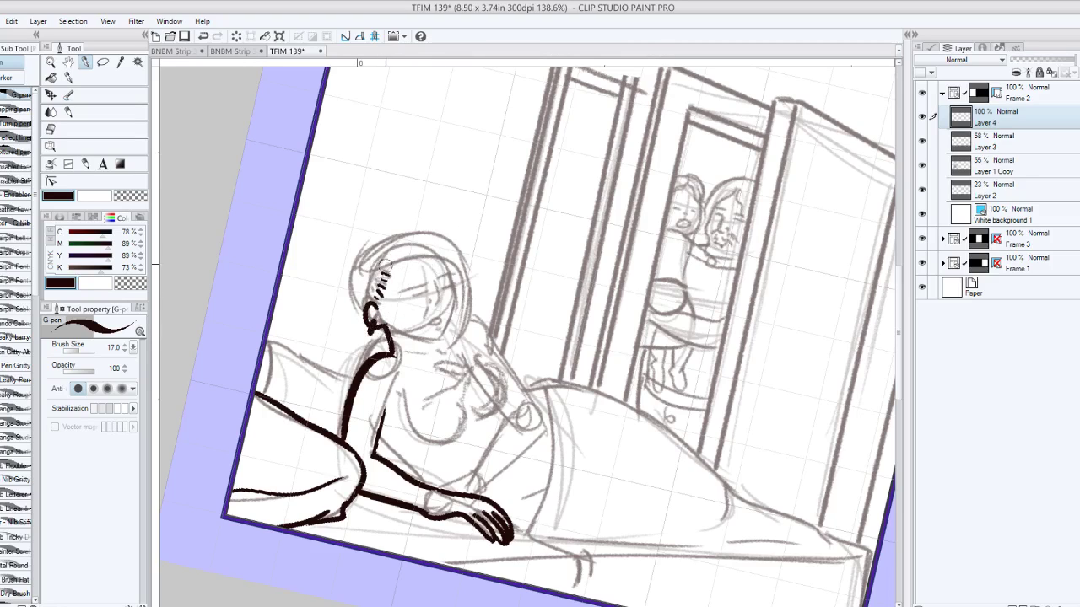
# Reduce the brush size to 11 and ink the hair contour at the back of the head down to the ear.
pyautogui.click(124, 350)
pyautogui.moveTo(351, 288); pyautogui.dragTo(368, 321)
pyautogui.hotkey('ctrl', 'z')
pyautogui.moveTo(353, 269); pyautogui.dragTo(365, 327)
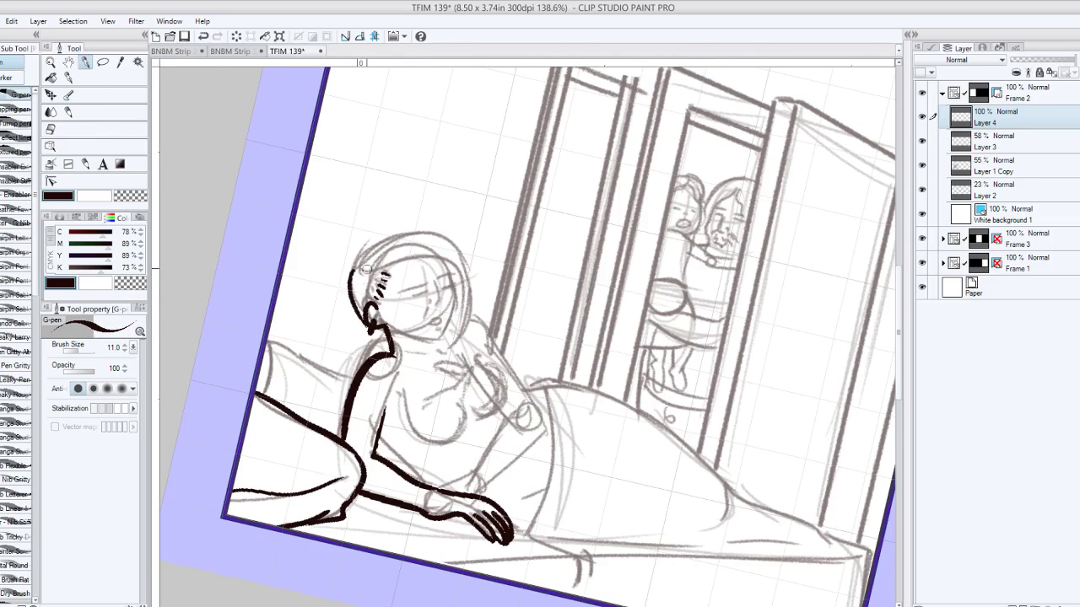
pyautogui.hotkey('ctrl', 'z')
pyautogui.moveTo(355, 270); pyautogui.dragTo(366, 325)
# Ink the hairline sweeping from the back hair contour across the top of the forehead.
pyautogui.moveTo(365, 258); pyautogui.dragTo(449, 272)
pyautogui.hotkey('ctrl', 'z')
pyautogui.moveTo(356, 265); pyautogui.dragTo(452, 273)
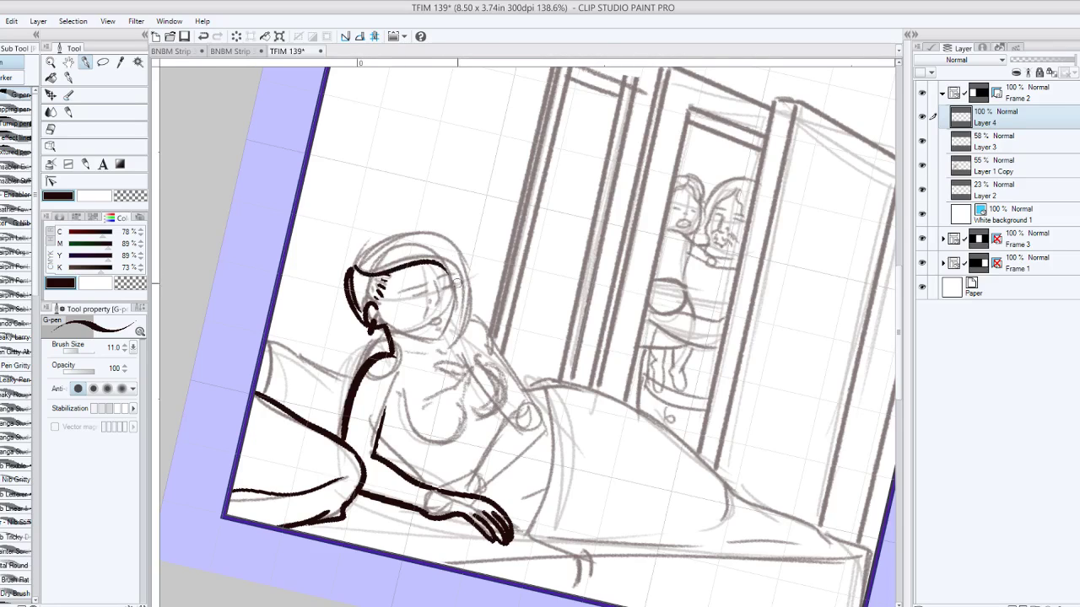
pyautogui.hotkey('ctrl', 'z')
pyautogui.moveTo(353, 267); pyautogui.dragTo(454, 273)
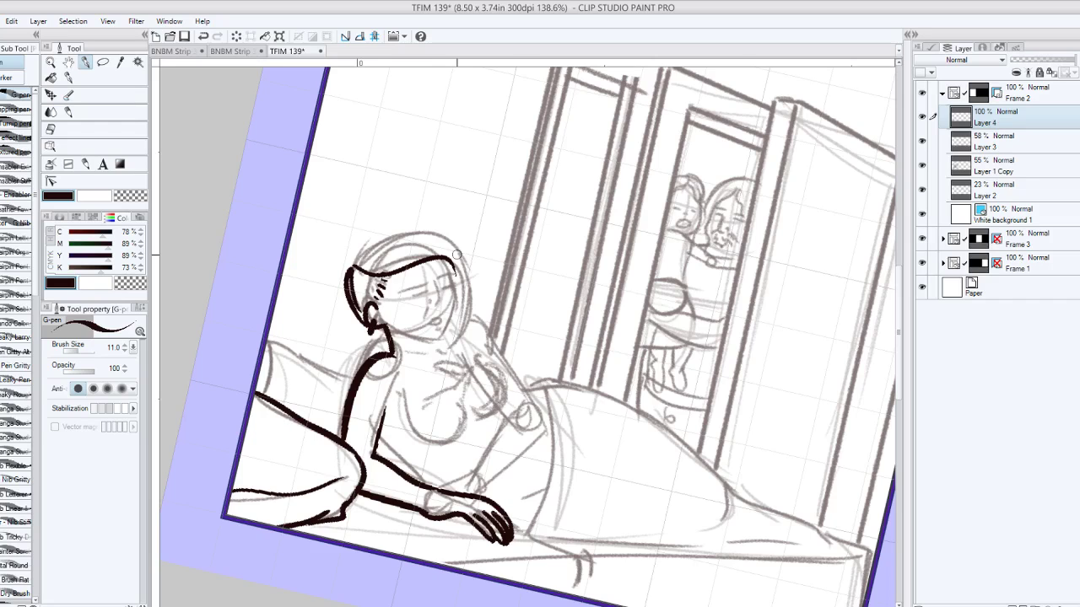
# Ink the far side of the face from the hairline past the brow and cheek toward the chin.
pyautogui.moveTo(455, 254); pyautogui.dragTo(418, 194)
pyautogui.scroll(5, 384, 291)
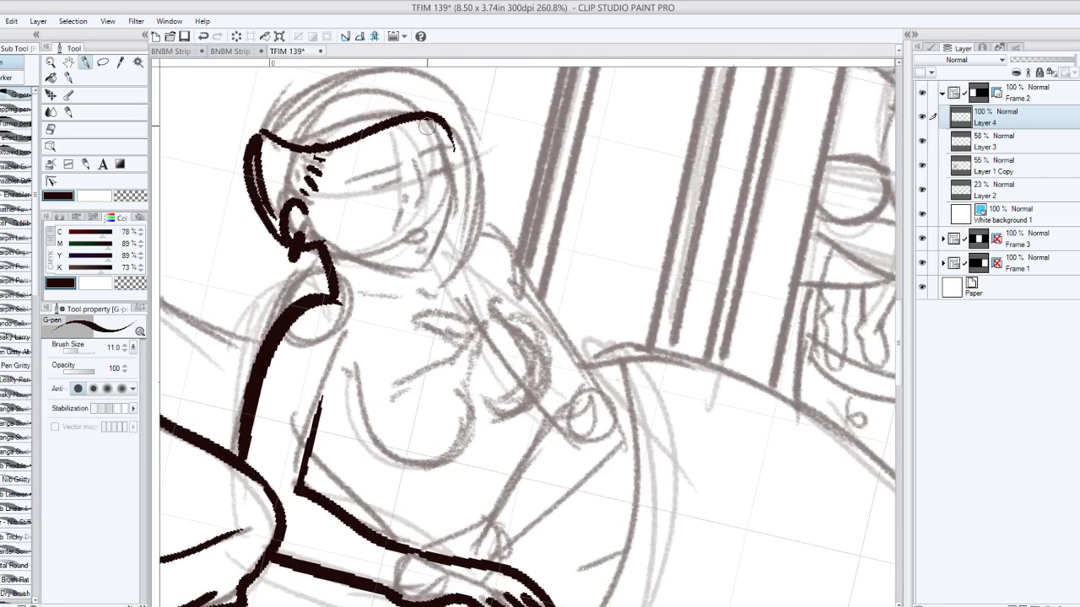
pyautogui.moveTo(420, 119); pyautogui.dragTo(438, 177)
pyautogui.moveTo(442, 176); pyautogui.dragTo(424, 264)
pyautogui.hotkey('ctrl', 'z')
pyautogui.hotkey('ctrl', 'z')
pyautogui.moveTo(422, 116)
pyautogui.mouseDown()
pyautogui.moveTo(447, 147)
pyautogui.moveTo(428, 266)
pyautogui.mouseUp()
pyautogui.hotkey('ctrl', 'z')
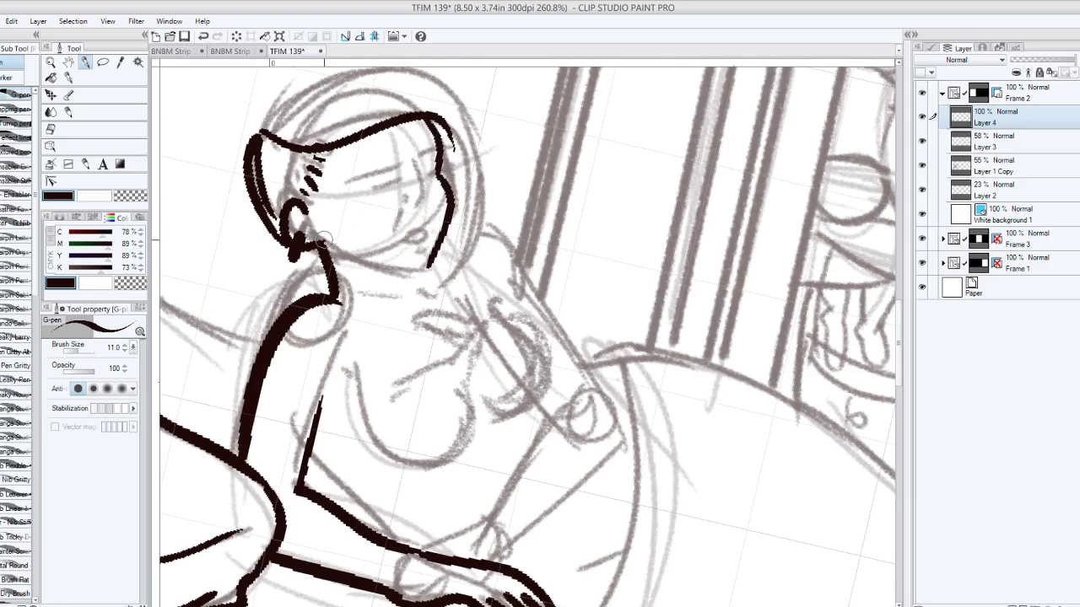
# Ink the jawline from below the ear to the chin, meeting the far cheek line.
pyautogui.moveTo(325, 239); pyautogui.dragTo(419, 252)
pyautogui.hotkey('ctrl', 'z')
pyautogui.moveTo(323, 237); pyautogui.dragTo(425, 275)
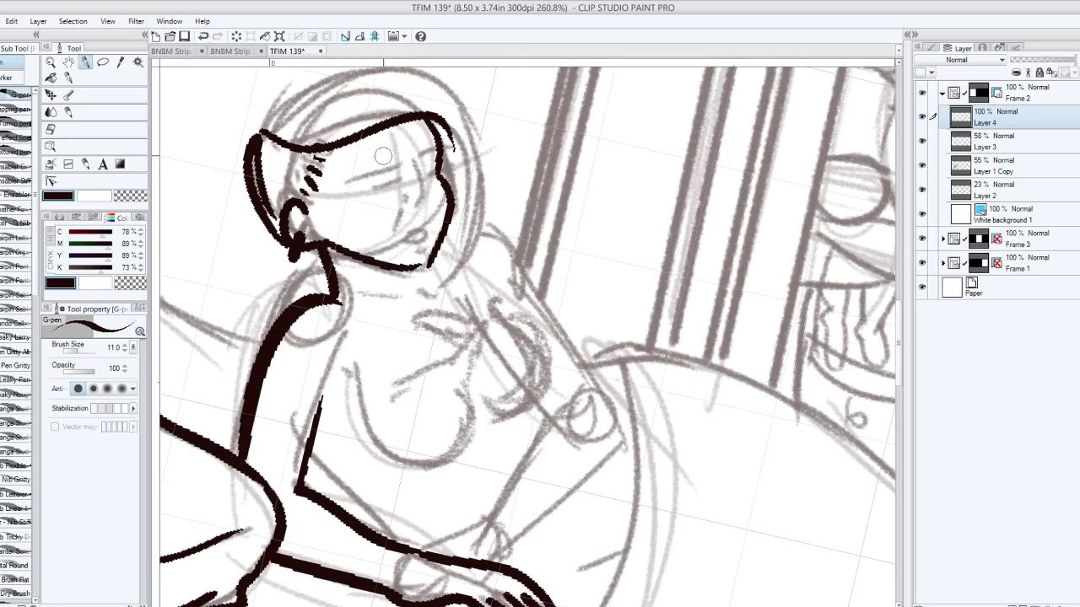
pyautogui.hotkey('ctrl', 'z')
pyautogui.moveTo(323, 236); pyautogui.dragTo(428, 276)
pyautogui.hotkey('ctrl', 'z')
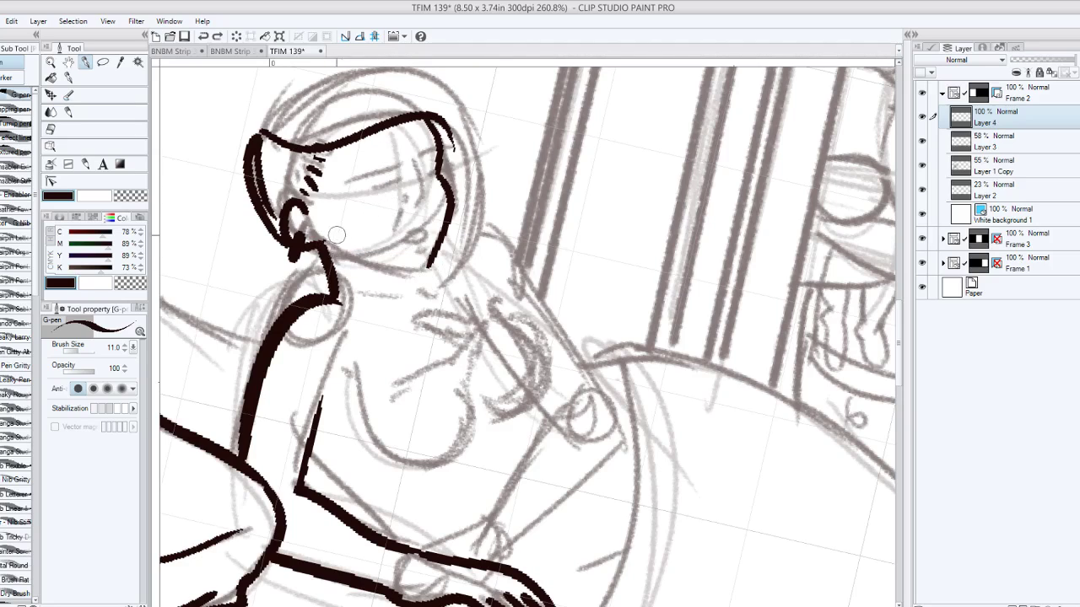
pyautogui.moveTo(330, 235); pyautogui.dragTo(431, 268)
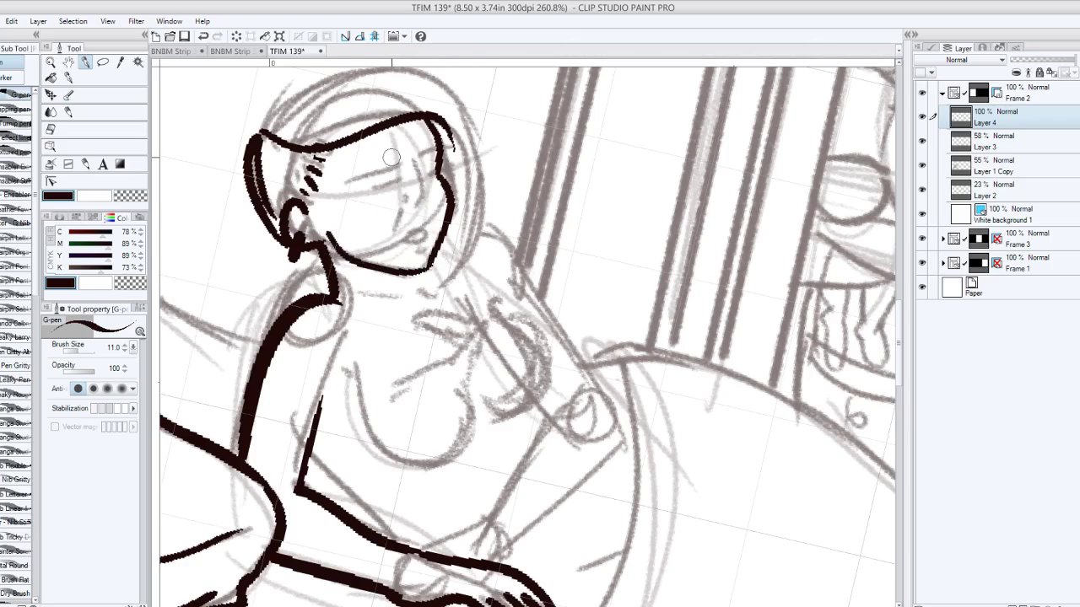
# Erase the first ear and the temple strokes, and redraw a smaller ear joined to the jawline.
pyautogui.moveTo(290, 217)
pyautogui.mouseDown()
pyautogui.moveTo(296, 260)
pyautogui.moveTo(301, 219)
pyautogui.moveTo(315, 233)
pyautogui.mouseUp()
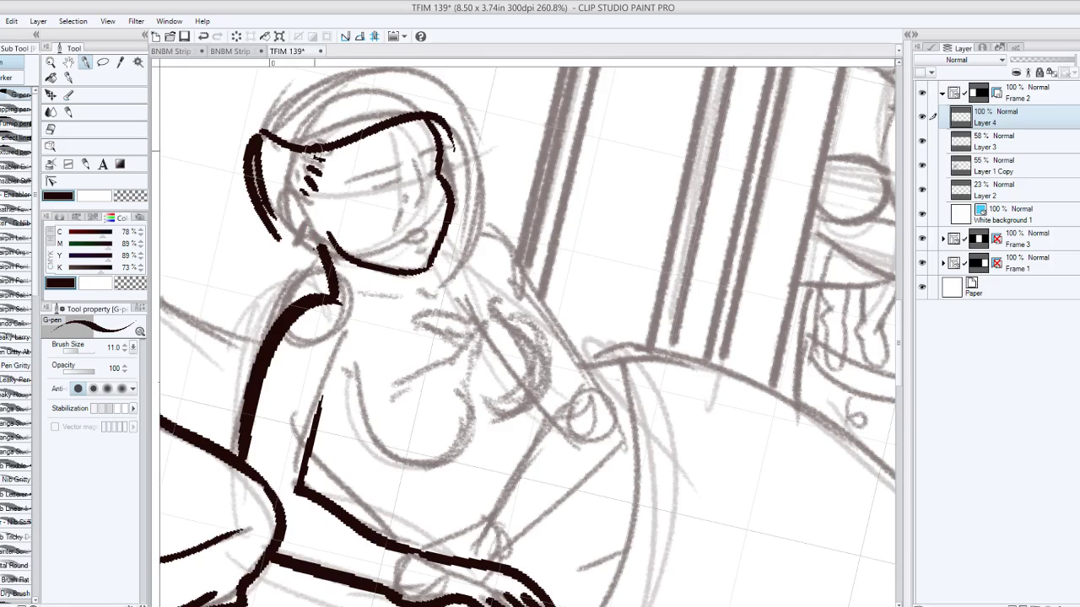
pyautogui.moveTo(310, 169)
pyautogui.mouseDown()
pyautogui.moveTo(313, 156)
pyautogui.moveTo(314, 204)
pyautogui.moveTo(291, 212)
pyautogui.moveTo(325, 241)
pyautogui.mouseUp()
pyautogui.hotkey('ctrl', 'z')
pyautogui.moveTo(319, 194)
pyautogui.mouseDown()
pyautogui.moveTo(295, 211)
pyautogui.moveTo(328, 238)
pyautogui.moveTo(309, 197)
pyautogui.mouseUp()
pyautogui.hotkey('ctrl', 'z')
pyautogui.hotkey('ctrl', 'z')
pyautogui.hotkey('ctrl', 'y')
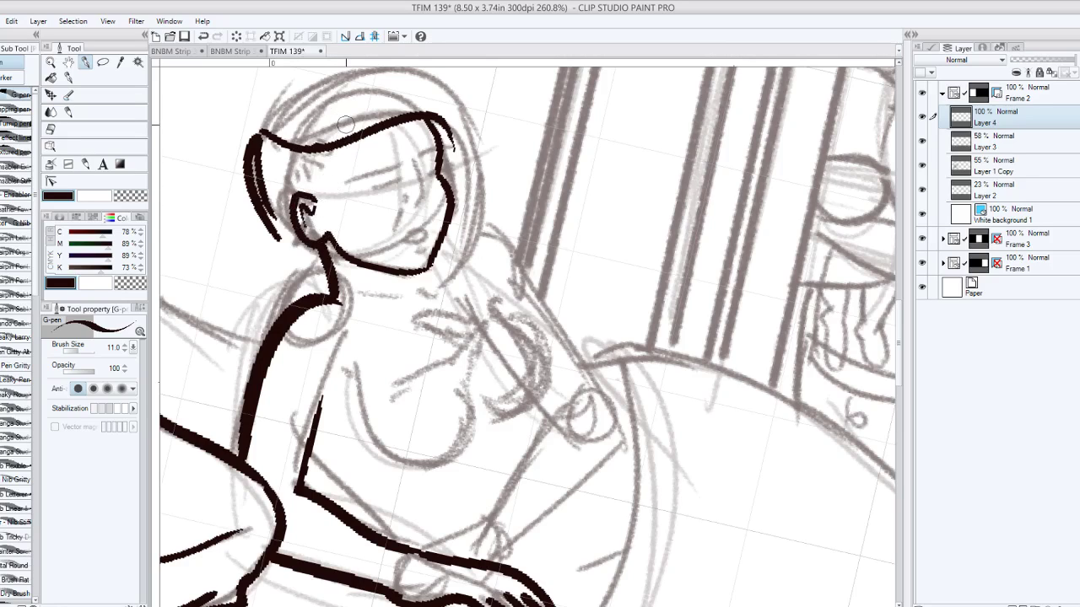
# Replace the back hair contour with curved lines running from the hairline's end to behind the new ear.
pyautogui.moveTo(257, 144); pyautogui.dragTo(296, 218)
pyautogui.hotkey('ctrl', 'z')
pyautogui.moveTo(260, 141); pyautogui.dragTo(293, 226)
pyautogui.hotkey('ctrl', 'z')
pyautogui.moveTo(260, 142); pyautogui.dragTo(296, 225)
pyautogui.hotkey('ctrl', 'z')
pyautogui.hotkey('ctrl', 'y')
pyautogui.hotkey('ctrl', 'z')
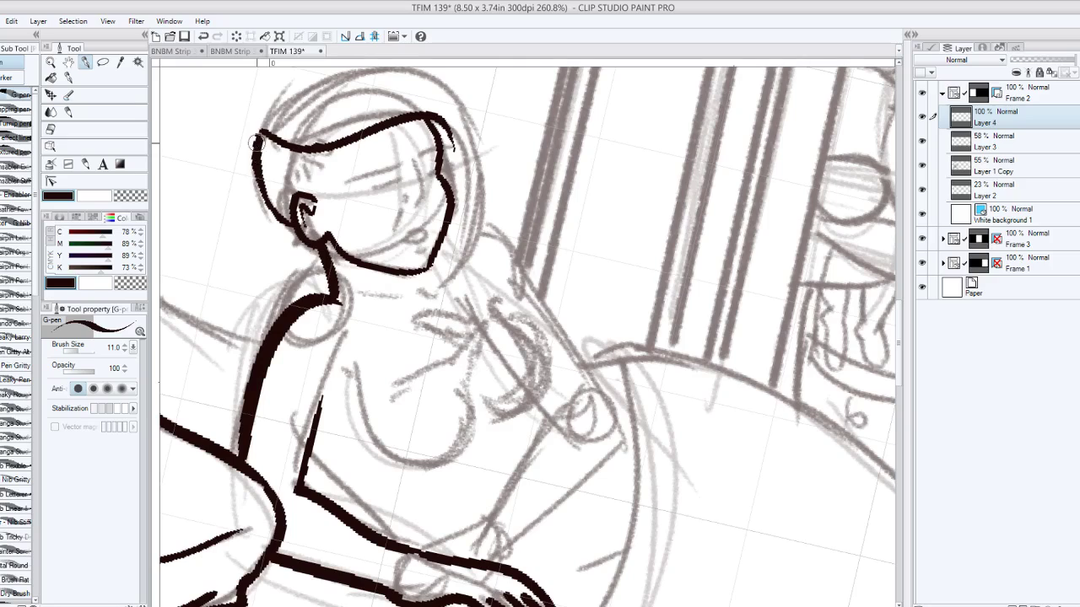
pyautogui.moveTo(260, 132); pyautogui.dragTo(286, 236)
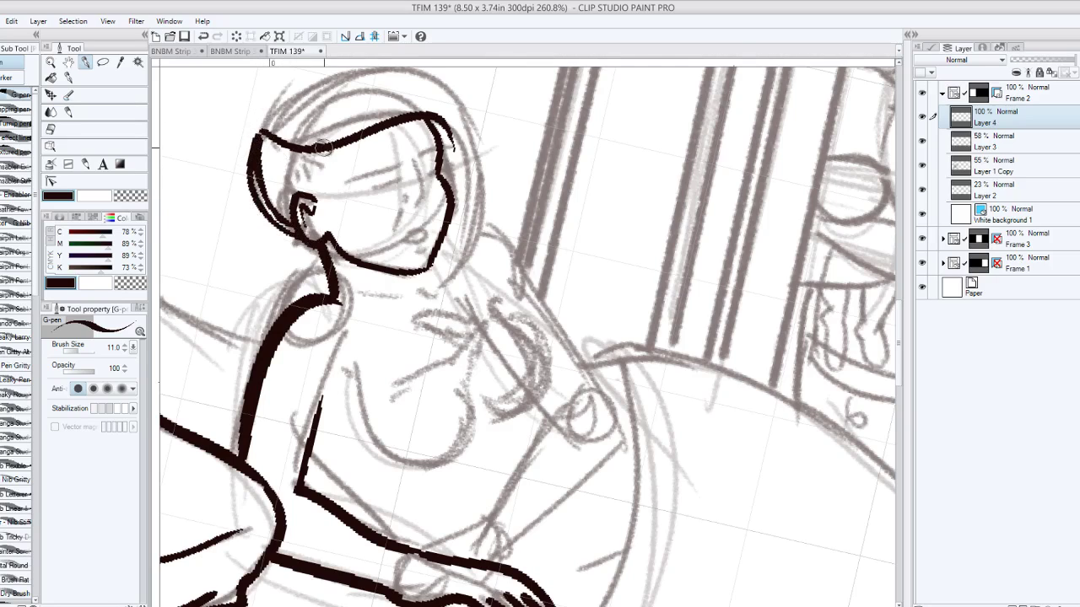
# Add short hatched hair strokes at the temple between the hairline and the ear.
pyautogui.moveTo(320, 147)
pyautogui.mouseDown()
pyautogui.moveTo(336, 162)
pyautogui.moveTo(324, 179)
pyautogui.mouseUp()
pyautogui.moveTo(312, 177); pyautogui.dragTo(319, 188)
pyautogui.hotkey('ctrl', 'z')
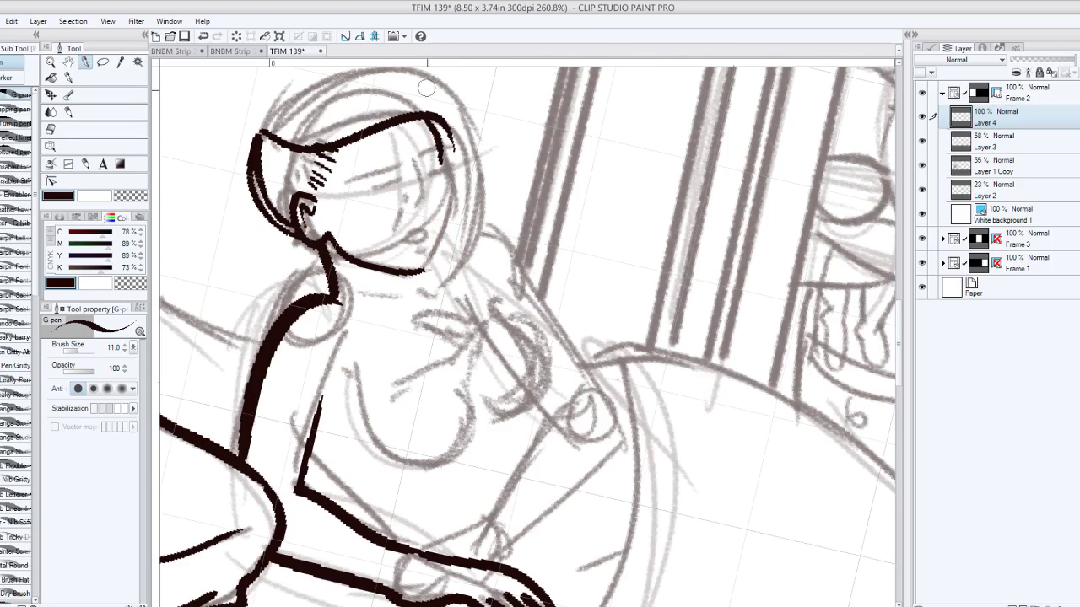
# Redraw the far side of the face as a smooth line from the hairline down to the chin.
pyautogui.moveTo(440, 161)
pyautogui.mouseDown()
pyautogui.moveTo(450, 179)
pyautogui.moveTo(439, 239)
pyautogui.mouseUp()
pyautogui.hotkey('ctrl', 'z')
pyautogui.moveTo(453, 172)
pyautogui.mouseDown()
pyautogui.moveTo(425, 270)
pyautogui.moveTo(436, 245)
pyautogui.mouseUp()
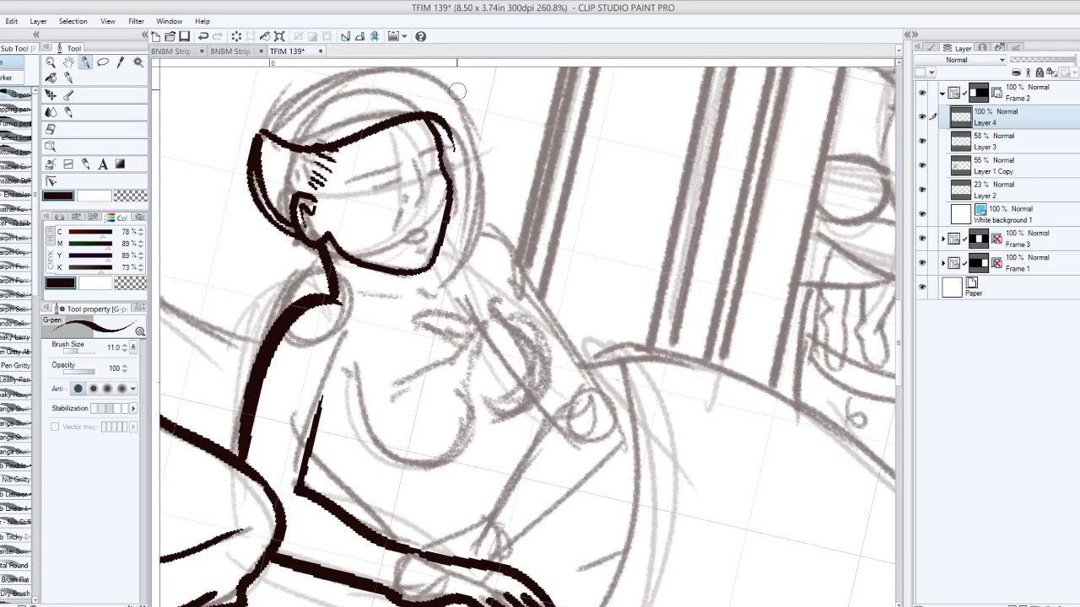
# Ink the facial features over the sketch: eyebrows, closed eyes, nose, cheek line and small open mouth.
pyautogui.moveTo(448, 146); pyautogui.dragTo(423, 204)
pyautogui.moveTo(422, 199)
pyautogui.mouseDown()
pyautogui.moveTo(411, 206)
pyautogui.moveTo(381, 186)
pyautogui.moveTo(447, 162)
pyautogui.mouseUp()
pyautogui.hotkey('ctrl', 'z')
pyautogui.hotkey('ctrl', 'z')
pyautogui.moveTo(354, 180); pyautogui.dragTo(450, 144)
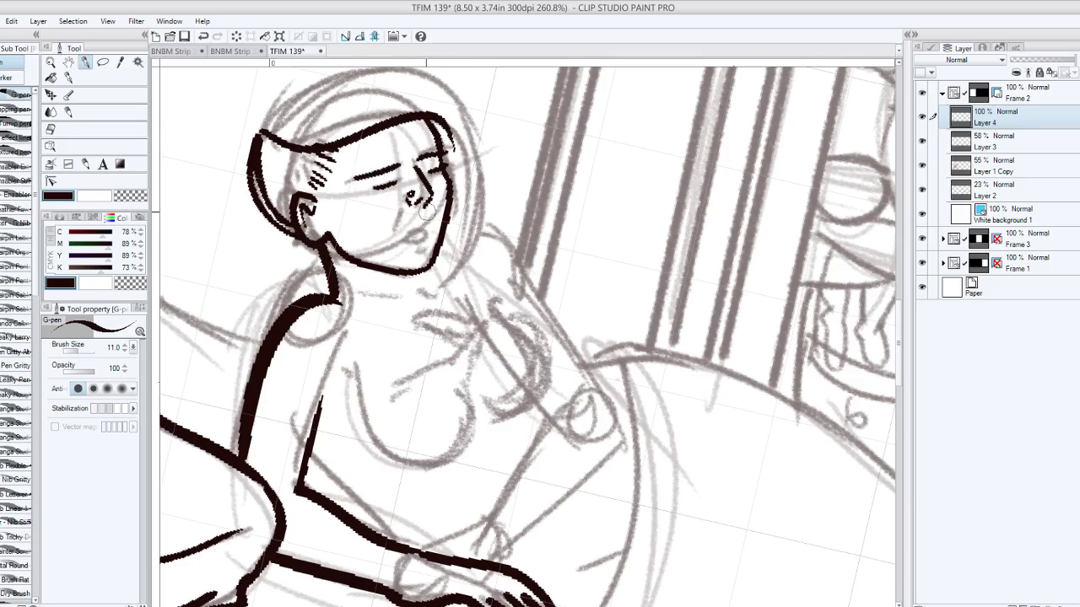
pyautogui.moveTo(395, 211)
pyautogui.mouseDown()
pyautogui.moveTo(428, 220)
pyautogui.moveTo(412, 239)
pyautogui.moveTo(420, 221)
pyautogui.moveTo(446, 214)
pyautogui.moveTo(420, 235)
pyautogui.mouseUp()
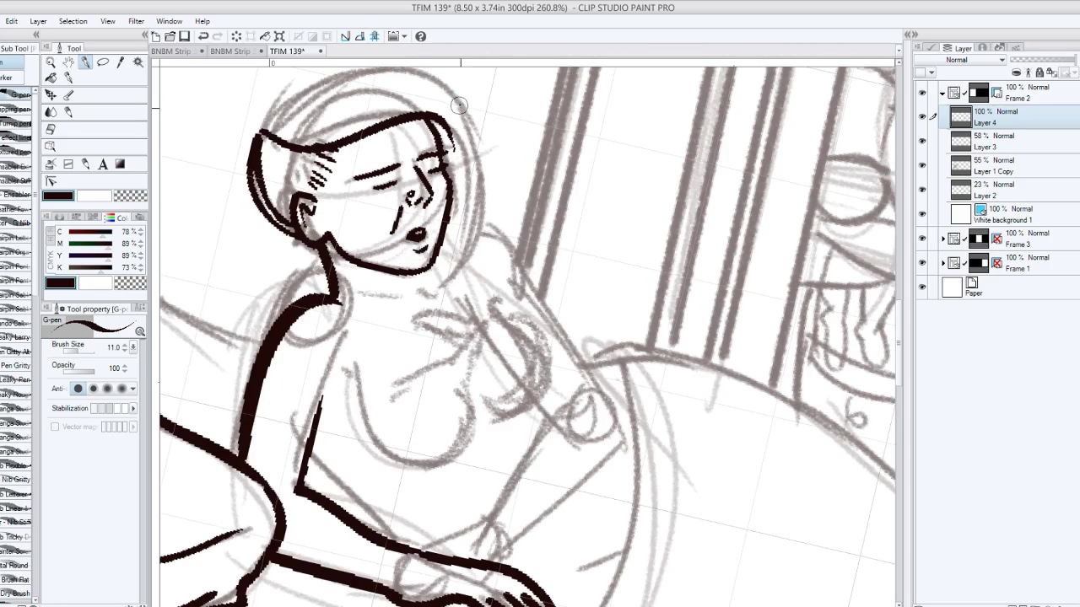
# Ink the outer hair contour on the far side of the face down past the chin, ending in pointed strands.
pyautogui.moveTo(456, 103); pyautogui.dragTo(462, 254)
pyautogui.hotkey('ctrl', 'z')
pyautogui.moveTo(454, 103); pyautogui.dragTo(469, 249)
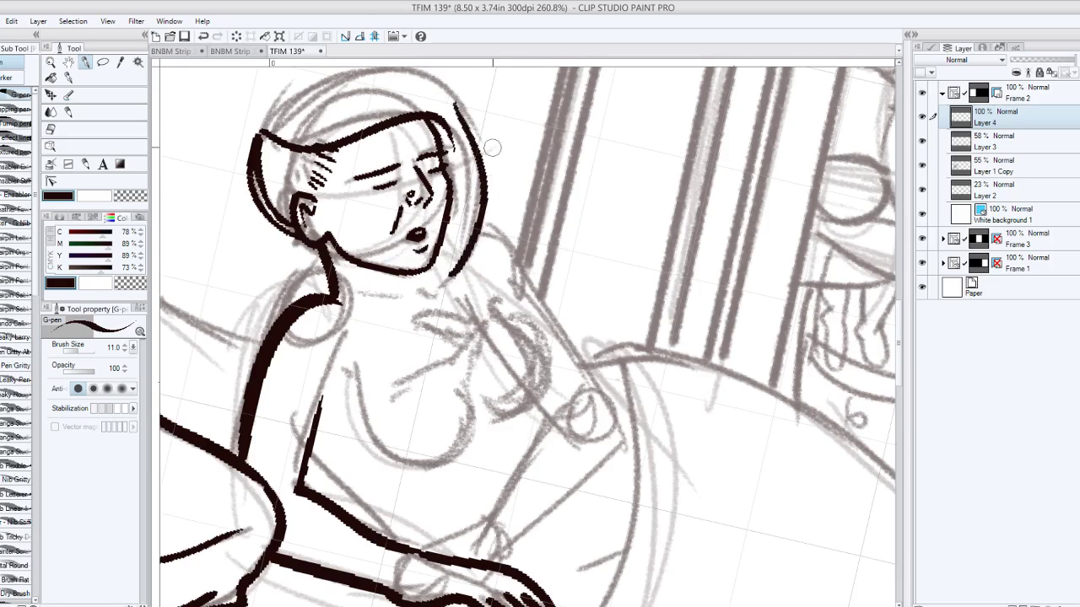
pyautogui.hotkey('ctrl', 'z')
pyautogui.moveTo(453, 97); pyautogui.dragTo(445, 291)
pyautogui.moveTo(465, 223)
pyautogui.mouseDown()
pyautogui.moveTo(445, 280)
pyautogui.moveTo(465, 199)
pyautogui.moveTo(462, 228)
pyautogui.mouseUp()
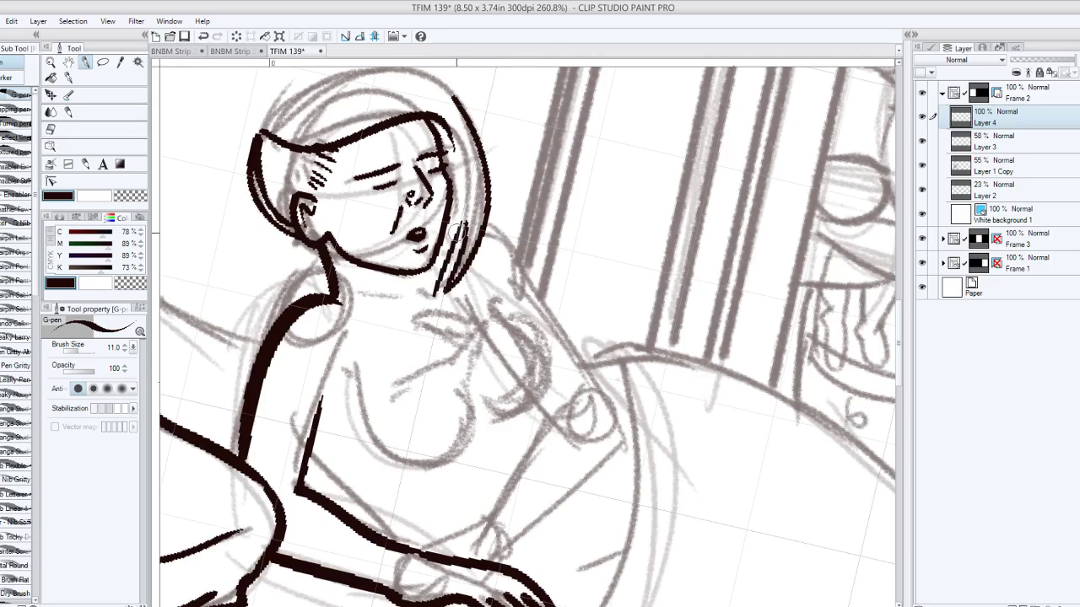
pyautogui.hotkey('ctrl', 'z')
pyautogui.moveTo(437, 299)
pyautogui.mouseDown()
pyautogui.moveTo(455, 247)
pyautogui.moveTo(454, 237)
pyautogui.moveTo(434, 297)
pyautogui.moveTo(448, 229)
pyautogui.moveTo(426, 292)
pyautogui.mouseUp()
pyautogui.moveTo(439, 248); pyautogui.dragTo(426, 273)
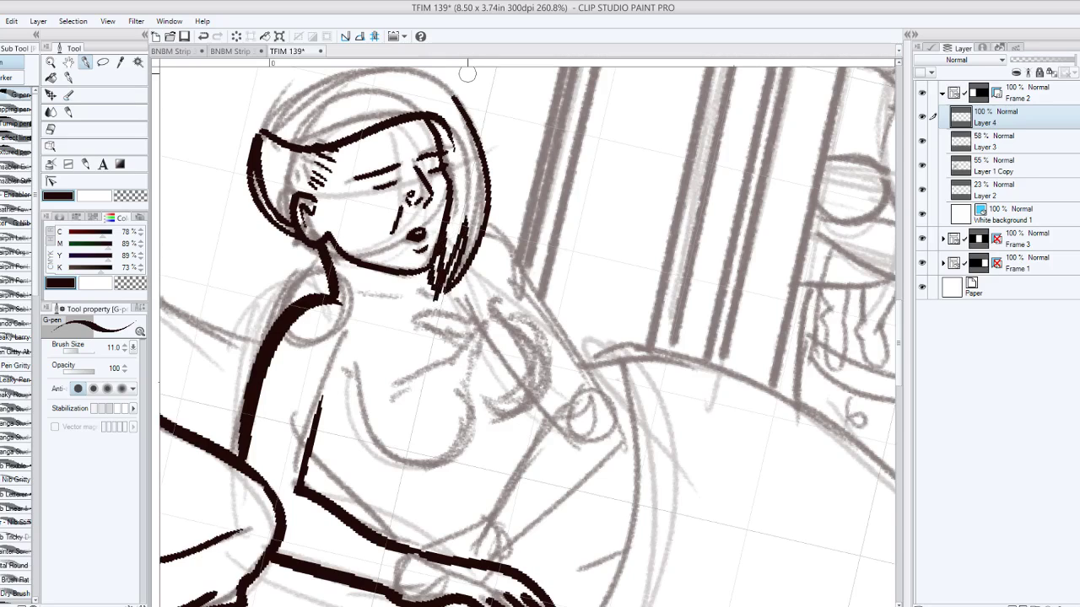
pyautogui.moveTo(467, 74)
pyautogui.mouseDown()
pyautogui.moveTo(486, 152)
pyautogui.moveTo(442, 120)
pyautogui.moveTo(325, 86)
pyautogui.moveTo(347, 102)
pyautogui.mouseUp()
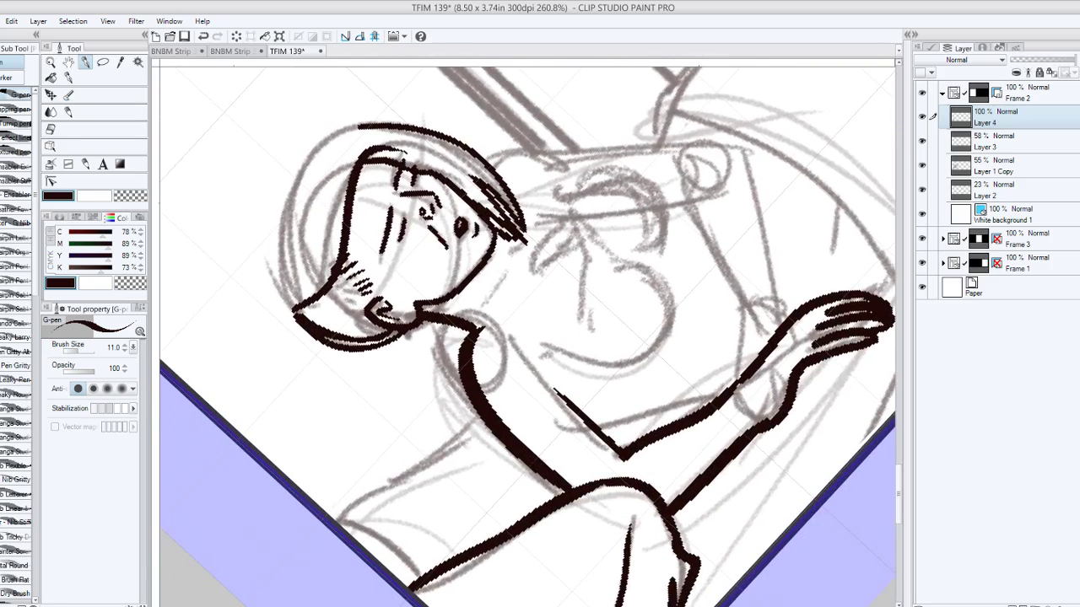
pyautogui.moveTo(293, 307); pyautogui.dragTo(339, 119)
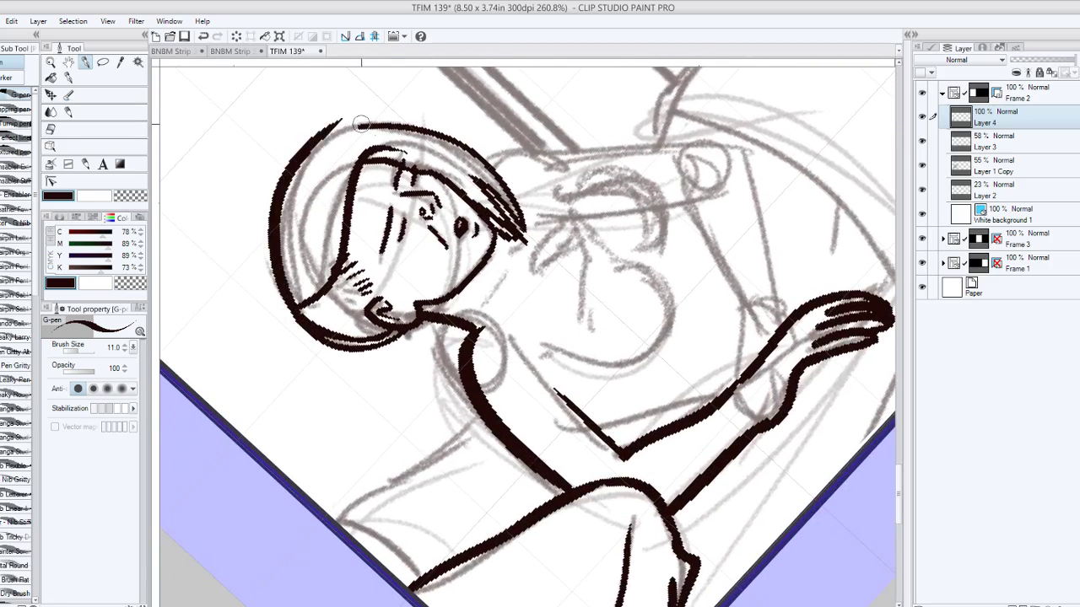
pyautogui.hotkey('ctrl', 'z')
pyautogui.moveTo(296, 314); pyautogui.dragTo(361, 132)
pyautogui.hotkey('ctrl', 'z')
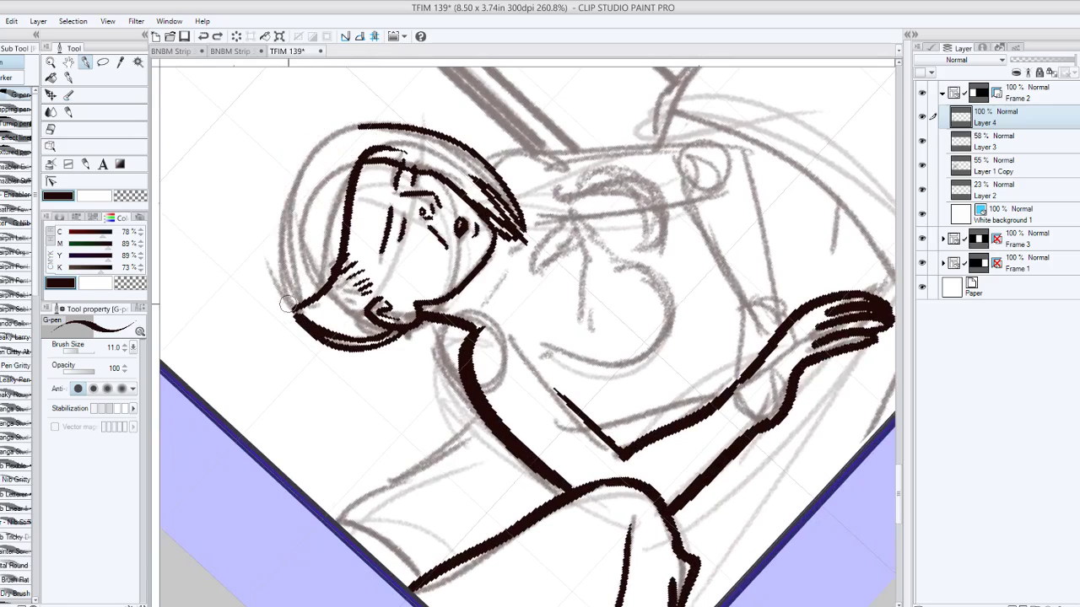
pyautogui.moveTo(292, 320)
pyautogui.mouseDown()
pyautogui.moveTo(281, 285)
pyautogui.moveTo(362, 123)
pyautogui.moveTo(404, 125)
pyautogui.mouseUp()
pyautogui.hotkey('ctrl', 'z')
pyautogui.moveTo(292, 317)
pyautogui.mouseDown()
pyautogui.moveTo(291, 178)
pyautogui.moveTo(405, 129)
pyautogui.mouseUp()
pyautogui.hotkey('ctrl', 'z')
pyautogui.moveTo(292, 319)
pyautogui.mouseDown()
pyautogui.moveTo(280, 236)
pyautogui.moveTo(406, 159)
pyautogui.mouseUp()
pyautogui.hotkey('ctrl', 'z')
# Ink the crown of the hair as one curve from the far-side hair contour back to the hairline's end.
pyautogui.moveTo(362, 127)
pyautogui.mouseDown()
pyautogui.moveTo(321, 145)
pyautogui.moveTo(295, 312)
pyautogui.mouseUp()
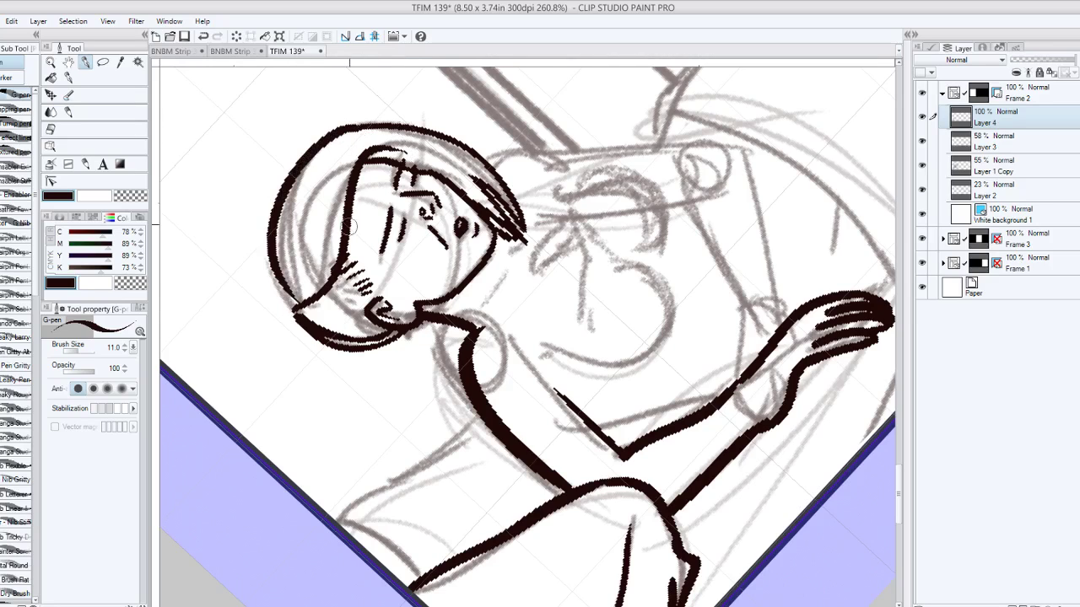
pyautogui.hotkey('ctrl', 'z')
pyautogui.moveTo(369, 123)
pyautogui.mouseDown()
pyautogui.moveTo(264, 253)
pyautogui.moveTo(347, 334)
pyautogui.mouseUp()
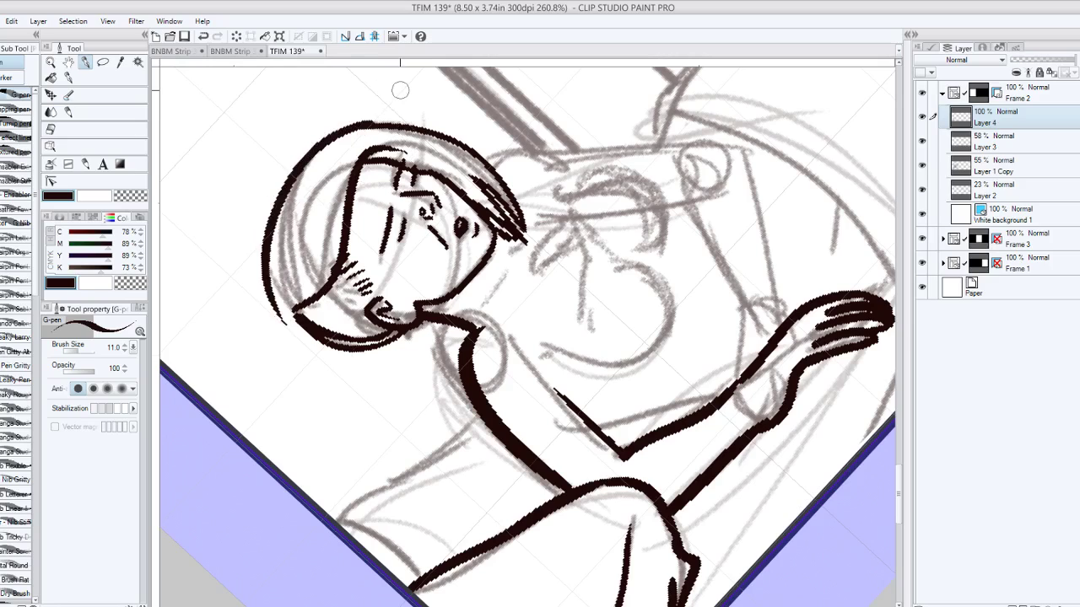
pyautogui.hotkey('ctrl', 'z')
pyautogui.moveTo(369, 124)
pyautogui.mouseDown()
pyautogui.moveTo(337, 133)
pyautogui.moveTo(327, 325)
pyautogui.mouseUp()
pyautogui.hotkey('ctrl', 'z')
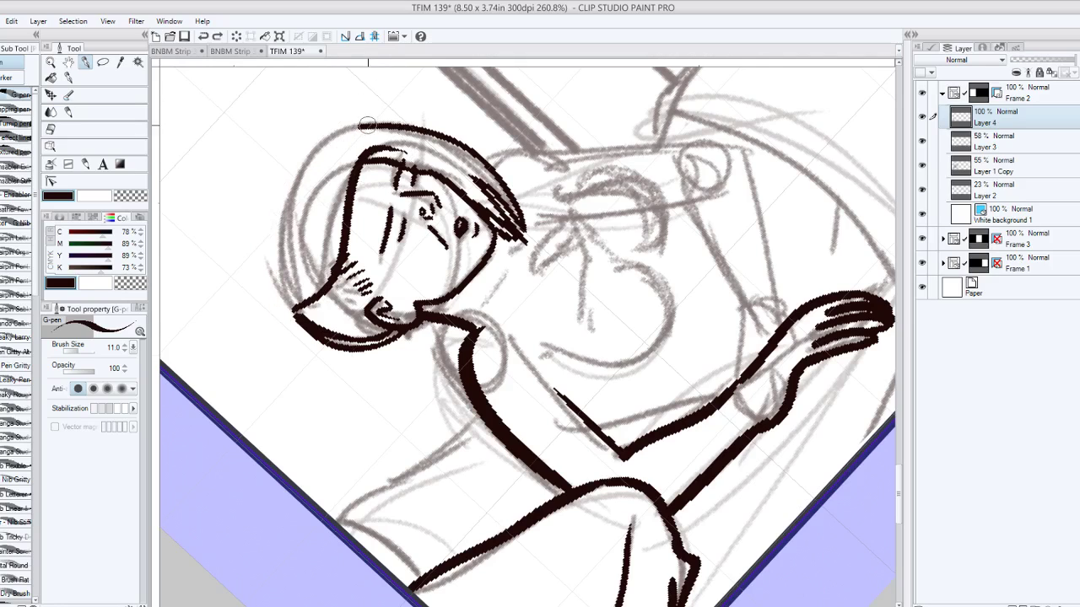
pyautogui.moveTo(368, 125); pyautogui.dragTo(330, 339)
pyautogui.hotkey('ctrl', 'z')
pyautogui.moveTo(361, 123); pyautogui.dragTo(283, 308)
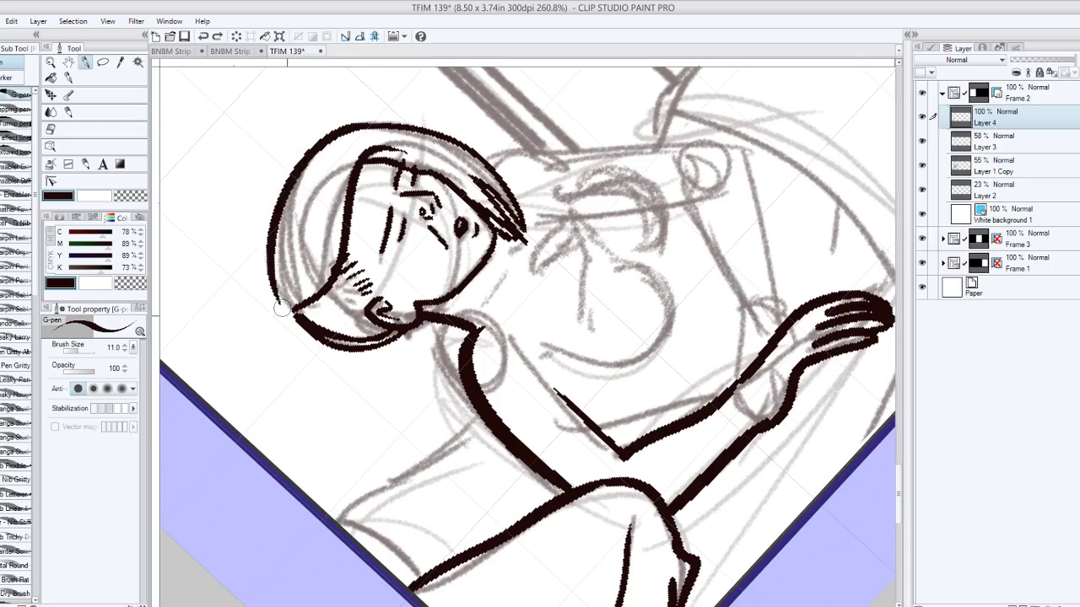
pyautogui.moveTo(269, 272); pyautogui.dragTo(306, 323)
pyautogui.hotkey('ctrl', 'z')
pyautogui.moveTo(272, 276); pyautogui.dragTo(304, 317)
# Draw thin curved hair strands inside the crown, following the hair down toward the far side of the face.
pyautogui.moveTo(313, 242)
pyautogui.mouseDown()
pyautogui.moveTo(219, 68)
pyautogui.moveTo(333, 74)
pyautogui.moveTo(394, 217)
pyautogui.moveTo(370, 187)
pyautogui.mouseUp()
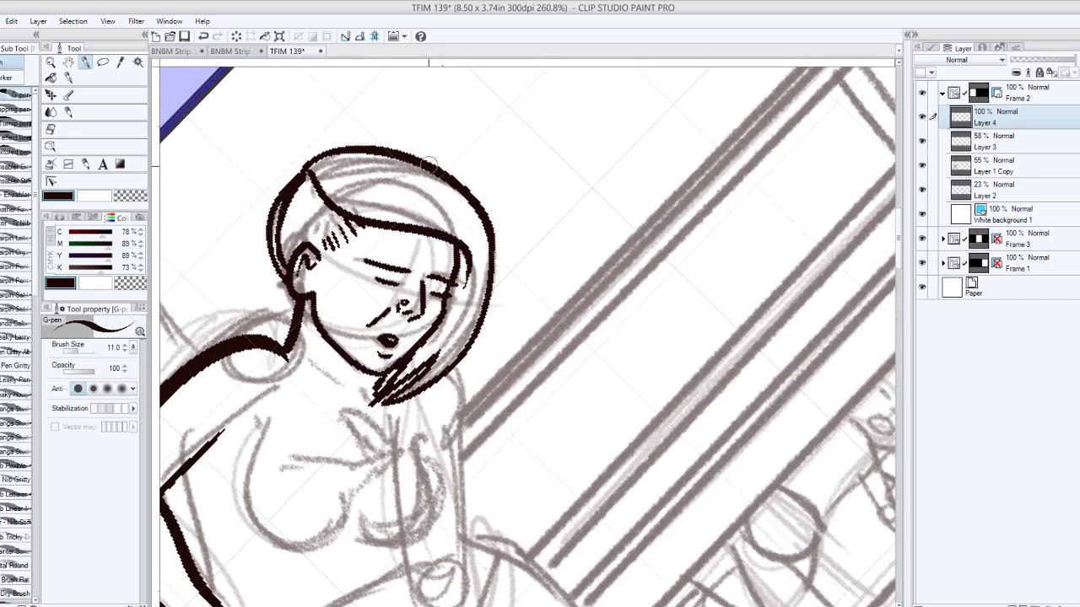
pyautogui.moveTo(381, 176); pyautogui.dragTo(469, 236)
pyautogui.hotkey('ctrl', 'z')
pyautogui.moveTo(374, 187); pyautogui.dragTo(466, 237)
pyautogui.moveTo(417, 182); pyautogui.dragTo(468, 271)
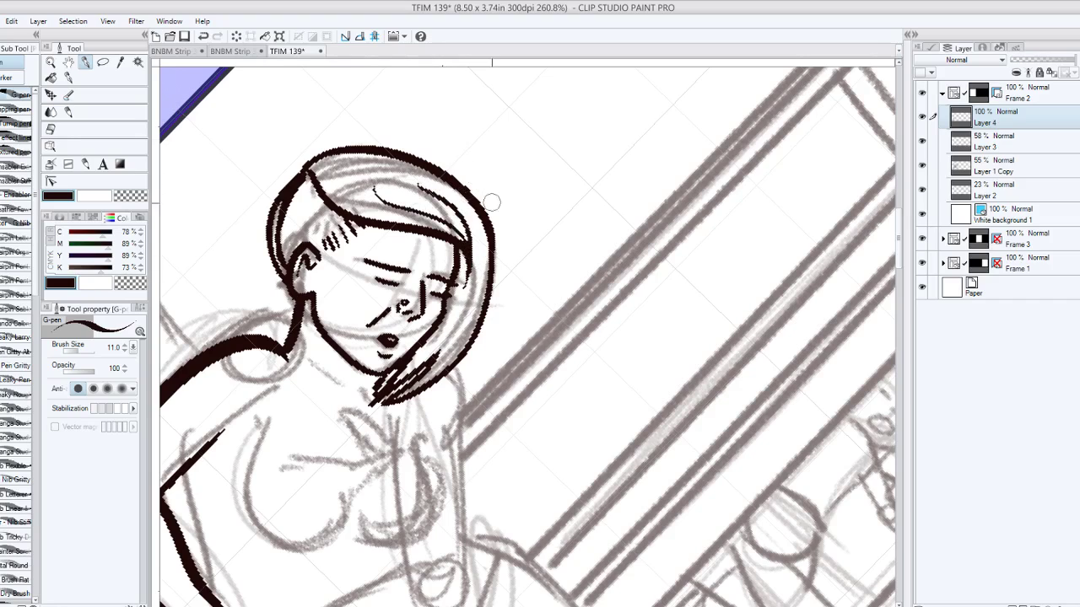
pyautogui.hotkey('ctrl', 'z')
pyautogui.moveTo(429, 189)
pyautogui.mouseDown()
pyautogui.moveTo(477, 256)
pyautogui.moveTo(466, 311)
pyautogui.mouseUp()
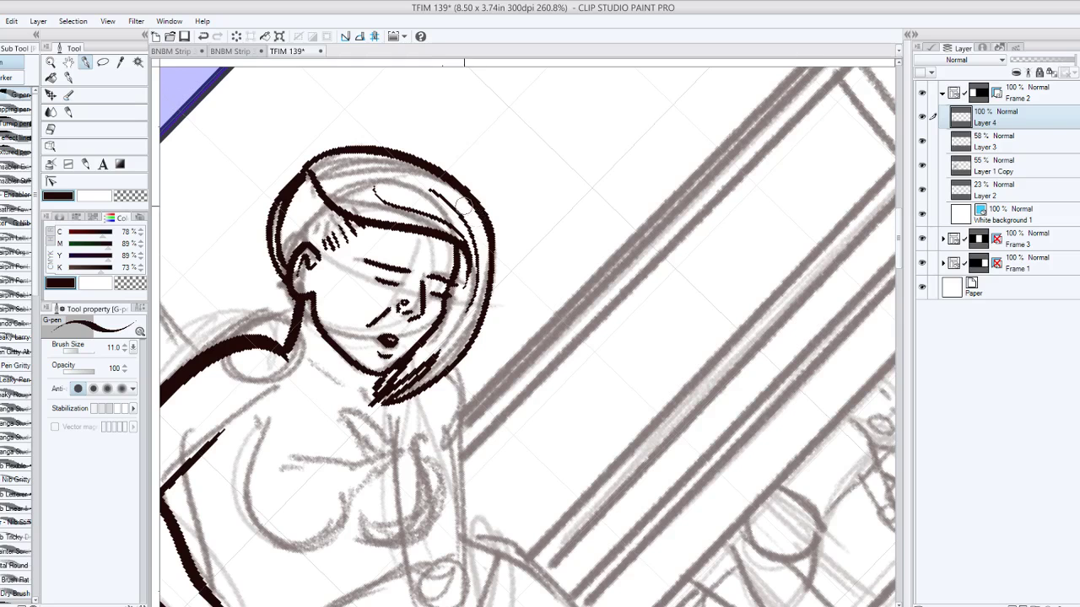
pyautogui.moveTo(469, 206); pyautogui.dragTo(474, 287)
# Fill the hair beside the far cheek with dense dark strokes from the hairline down to the tips.
pyautogui.moveTo(461, 79); pyautogui.dragTo(431, 11)
pyautogui.press('-')
pyautogui.press('-')
pyautogui.moveTo(354, 211); pyautogui.dragTo(352, 97)
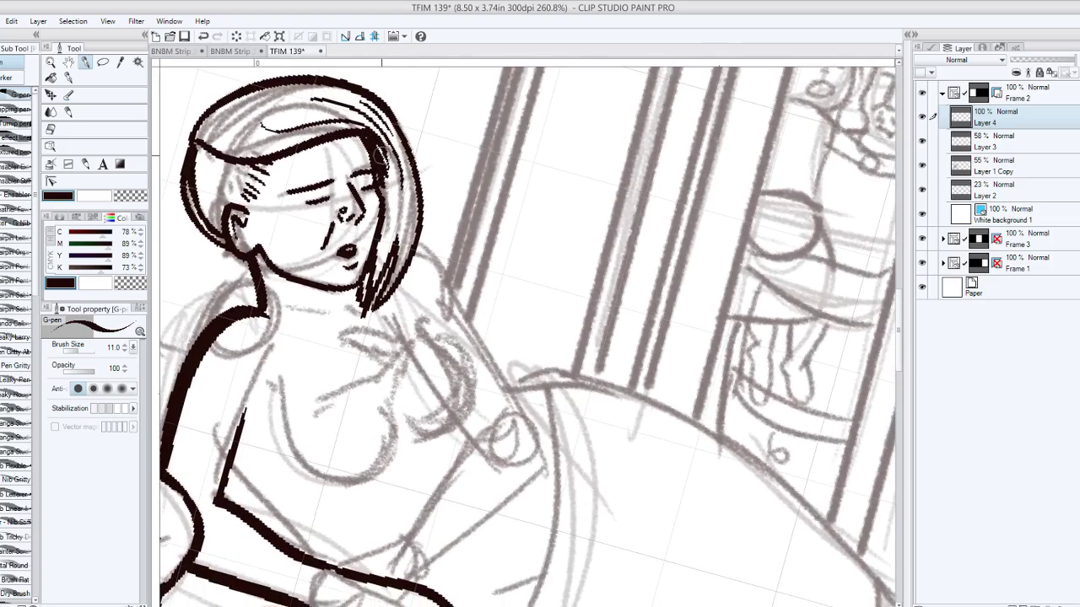
pyautogui.moveTo(378, 153)
pyautogui.mouseDown()
pyautogui.moveTo(378, 281)
pyautogui.moveTo(386, 214)
pyautogui.mouseUp()
pyautogui.moveTo(371, 134); pyautogui.dragTo(403, 202)
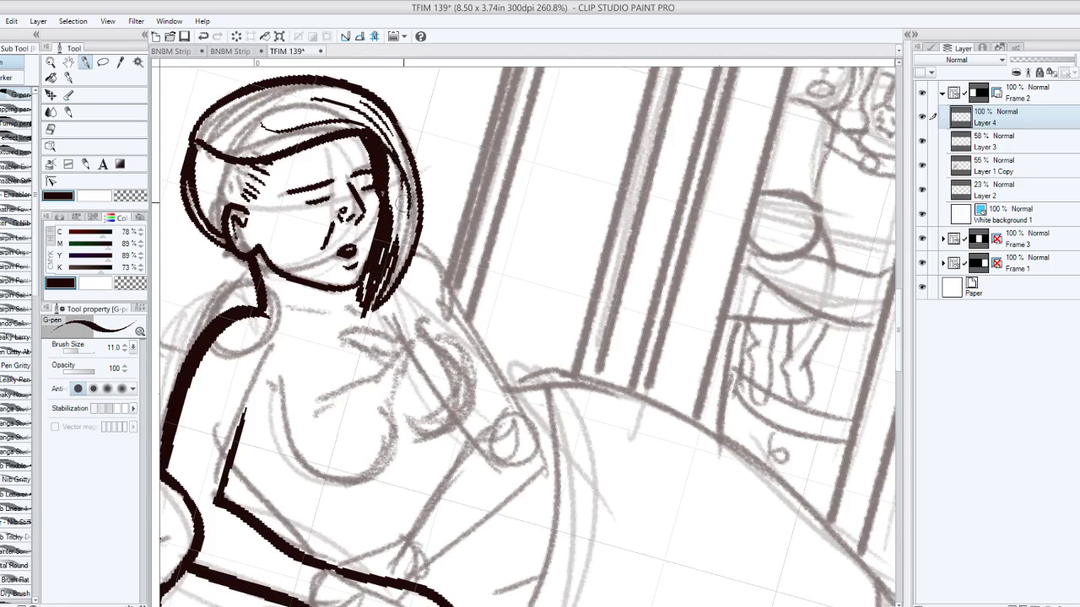
pyautogui.hotkey('ctrl', 'z')
pyautogui.moveTo(373, 132)
pyautogui.mouseDown()
pyautogui.moveTo(389, 155)
pyautogui.moveTo(399, 187)
pyautogui.mouseUp()
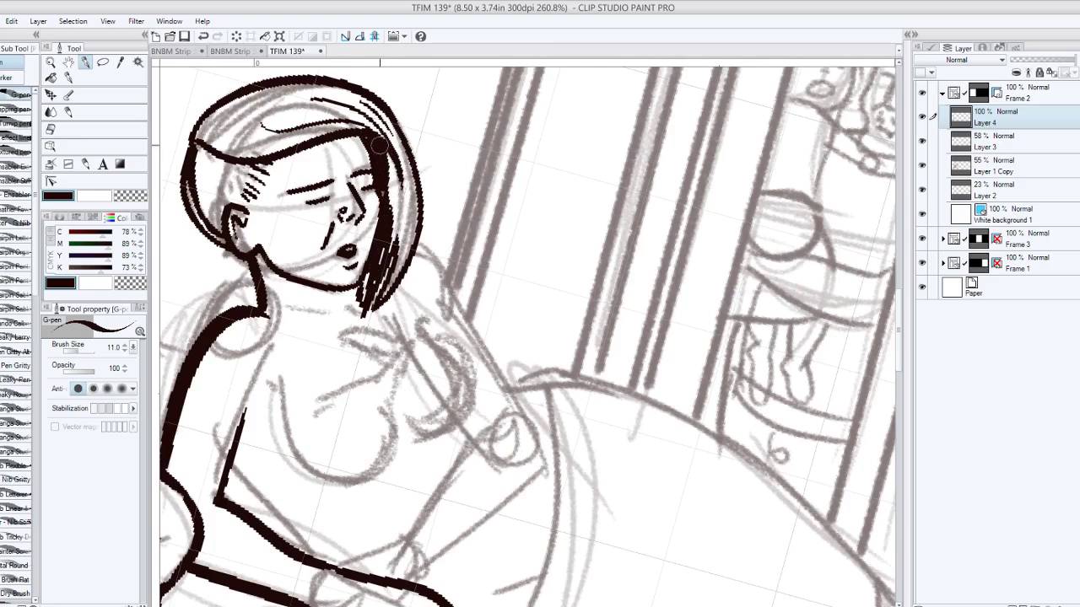
pyautogui.moveTo(377, 144); pyautogui.dragTo(394, 237)
pyautogui.moveTo(390, 160); pyautogui.dragTo(393, 249)
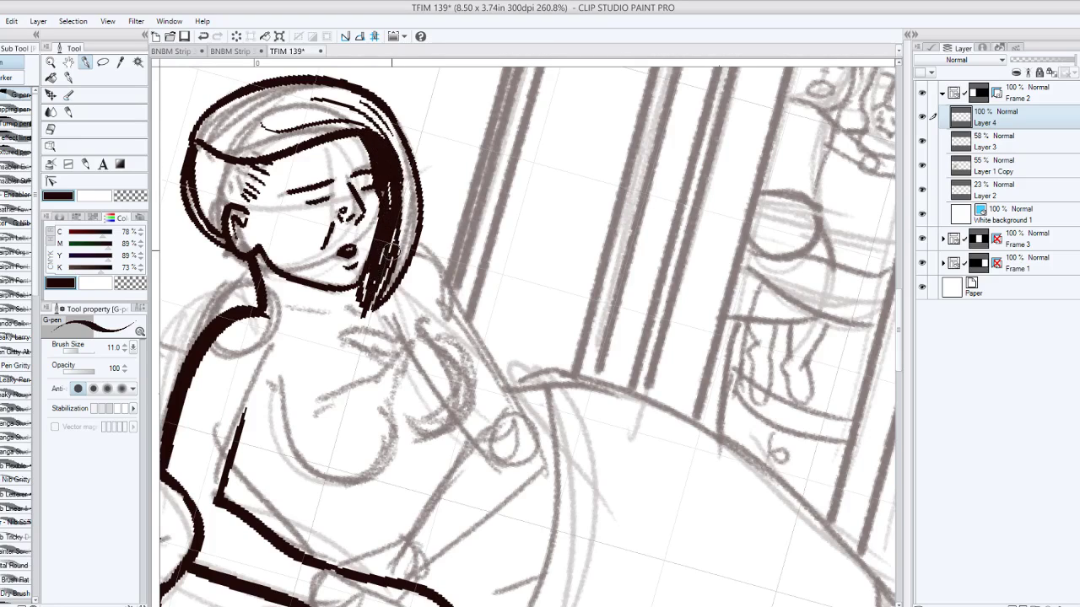
pyautogui.moveTo(388, 155); pyautogui.dragTo(402, 214)
pyautogui.moveTo(399, 169); pyautogui.dragTo(398, 273)
pyautogui.moveTo(403, 234); pyautogui.dragTo(391, 279)
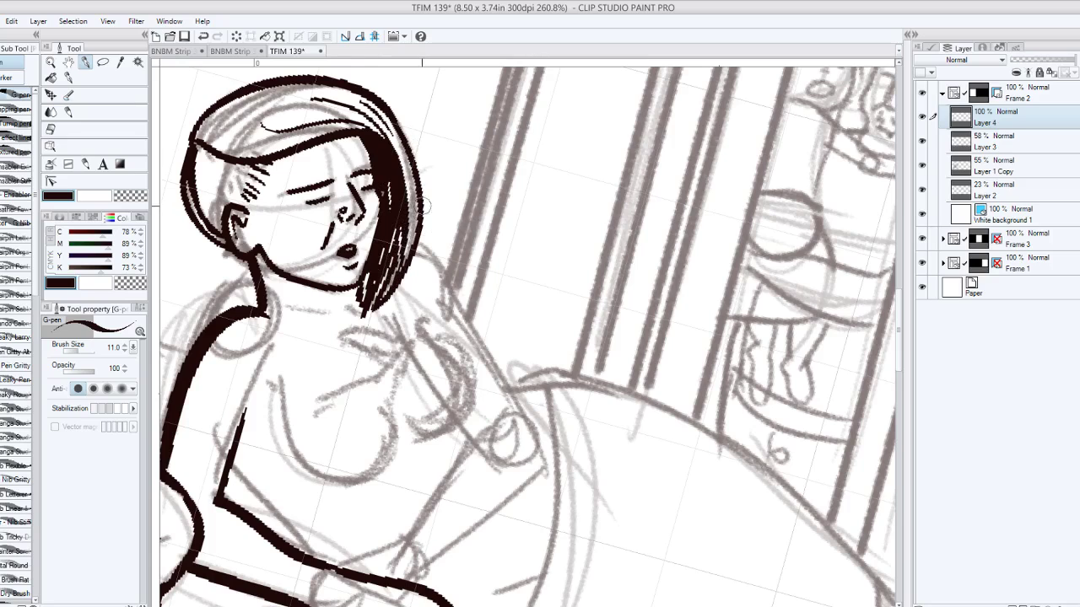
# Ink the front line of the neck from below the chin toward the near shoulder.
pyautogui.moveTo(365, 292); pyautogui.dragTo(438, 95)
pyautogui.moveTo(439, 95)
pyautogui.mouseDown()
pyautogui.moveTo(379, 126)
pyautogui.moveTo(315, 189)
pyautogui.moveTo(356, 225)
pyautogui.moveTo(327, 301)
pyautogui.mouseUp()
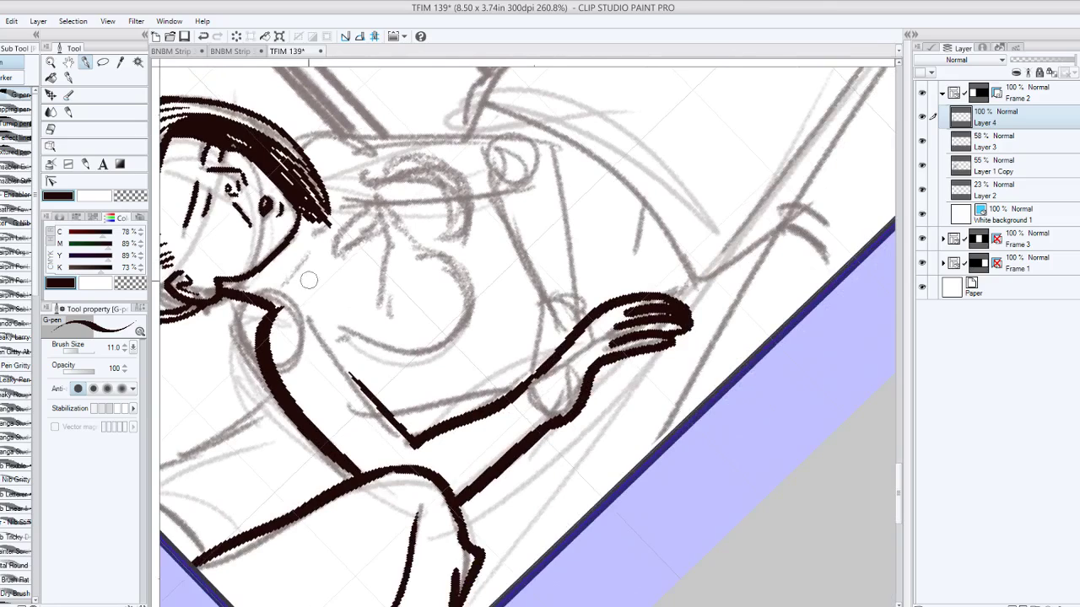
pyautogui.moveTo(302, 300)
pyautogui.mouseDown()
pyautogui.moveTo(332, 230)
pyautogui.moveTo(311, 239)
pyautogui.mouseUp()
pyautogui.hotkey('ctrl', 'z')
pyautogui.moveTo(297, 307)
pyautogui.mouseDown()
pyautogui.moveTo(336, 221)
pyautogui.moveTo(330, 234)
pyautogui.mouseUp()
pyautogui.hotkey('ctrl', 'z')
pyautogui.moveTo(388, 118); pyautogui.dragTo(382, 391)
pyautogui.moveTo(383, 390); pyautogui.dragTo(394, 344)
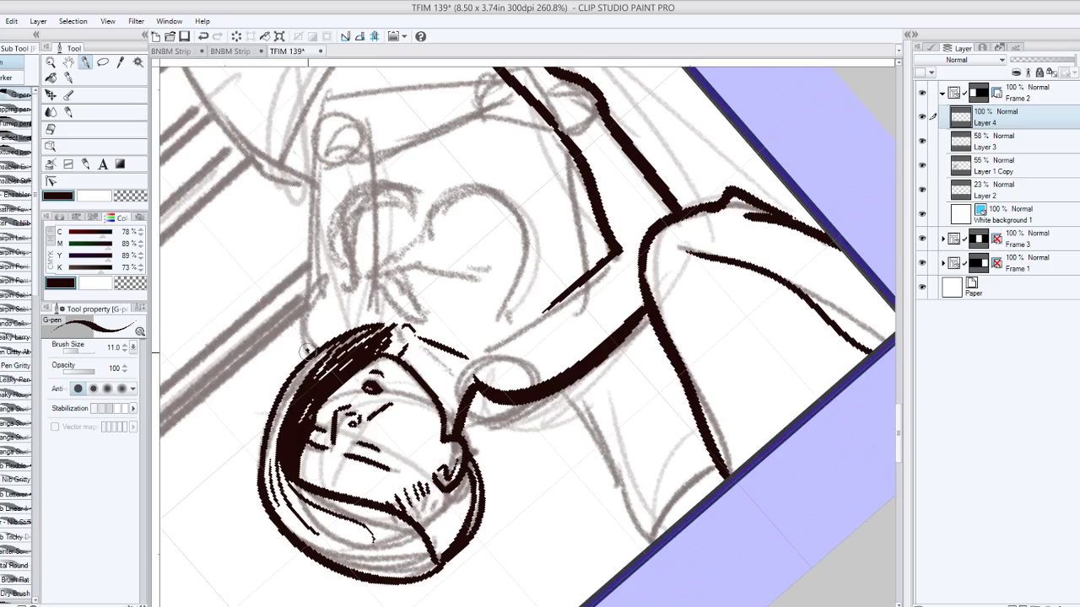
# Ink the far shoulder curve below the hair and the outer line of the upper arm to the elbow.
pyautogui.moveTo(301, 352); pyautogui.dragTo(315, 287)
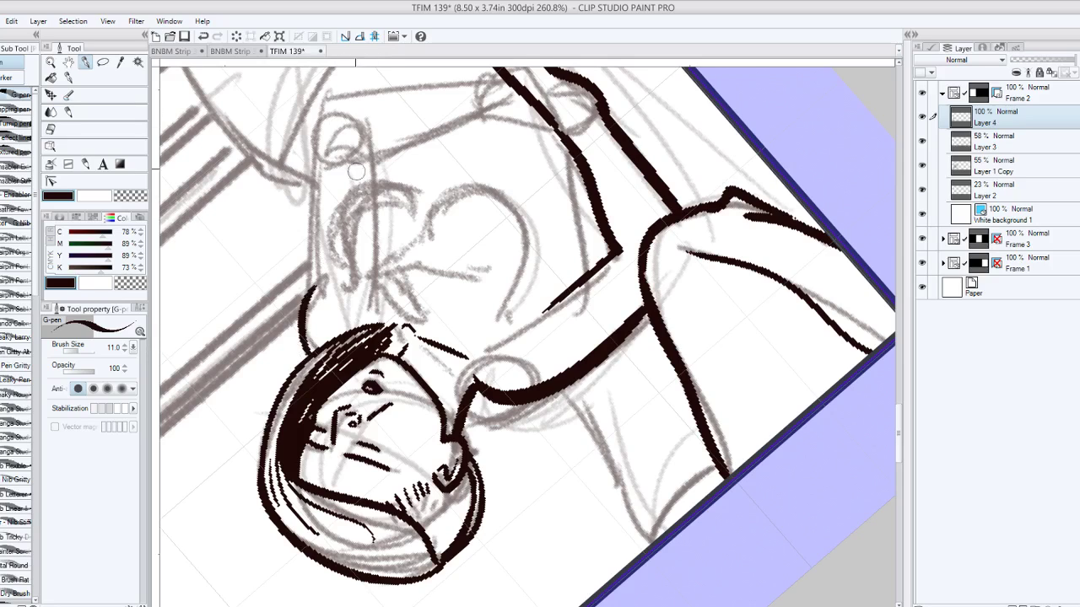
pyautogui.moveTo(308, 285); pyautogui.dragTo(322, 114)
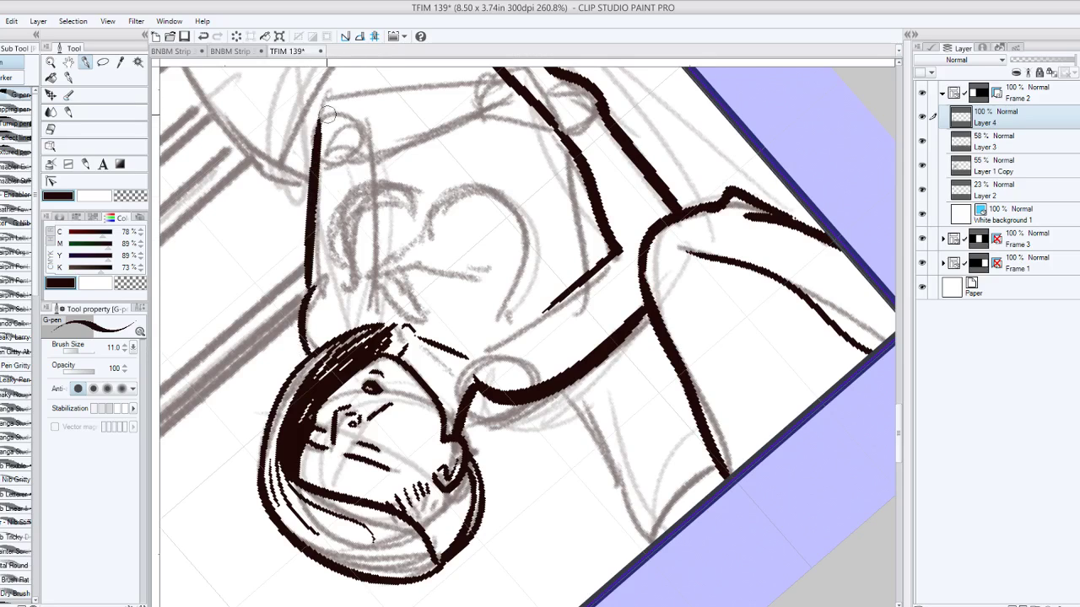
pyautogui.moveTo(308, 352); pyautogui.dragTo(315, 280)
pyautogui.hotkey('ctrl', 'z')
pyautogui.moveTo(307, 353)
pyautogui.mouseDown()
pyautogui.moveTo(304, 310)
pyautogui.moveTo(318, 284)
pyautogui.mouseUp()
pyautogui.hotkey('ctrl', 'z')
pyautogui.moveTo(307, 354); pyautogui.dragTo(319, 281)
pyautogui.hotkey('ctrl', 'z')
pyautogui.moveTo(305, 361); pyautogui.dragTo(319, 280)
# Ink the outer and inner lines of the far forearm from the elbow down to the wrist.
pyautogui.moveTo(472, 278); pyautogui.dragTo(395, 148)
pyautogui.moveTo(422, 186); pyautogui.dragTo(661, 209)
pyautogui.moveTo(759, 253)
pyautogui.mouseDown()
pyautogui.moveTo(371, 506)
pyautogui.moveTo(364, 355)
pyautogui.mouseUp()
pyautogui.moveTo(624, 194); pyautogui.dragTo(666, 422)
pyautogui.moveTo(759, 286)
pyautogui.mouseDown()
pyautogui.moveTo(329, 359)
pyautogui.moveTo(363, 317)
pyautogui.moveTo(503, 243)
pyautogui.mouseUp()
pyautogui.moveTo(398, 104); pyautogui.dragTo(276, 247)
pyautogui.moveTo(482, 270)
pyautogui.mouseDown()
pyautogui.moveTo(463, 169)
pyautogui.moveTo(381, 151)
pyautogui.moveTo(361, 176)
pyautogui.mouseUp()
pyautogui.moveTo(354, 338)
pyautogui.mouseDown()
pyautogui.moveTo(506, 240)
pyautogui.moveTo(551, 157)
pyautogui.mouseUp()
pyautogui.moveTo(717, 380); pyautogui.dragTo(715, 280)
pyautogui.moveTo(658, 338); pyautogui.dragTo(553, 429)
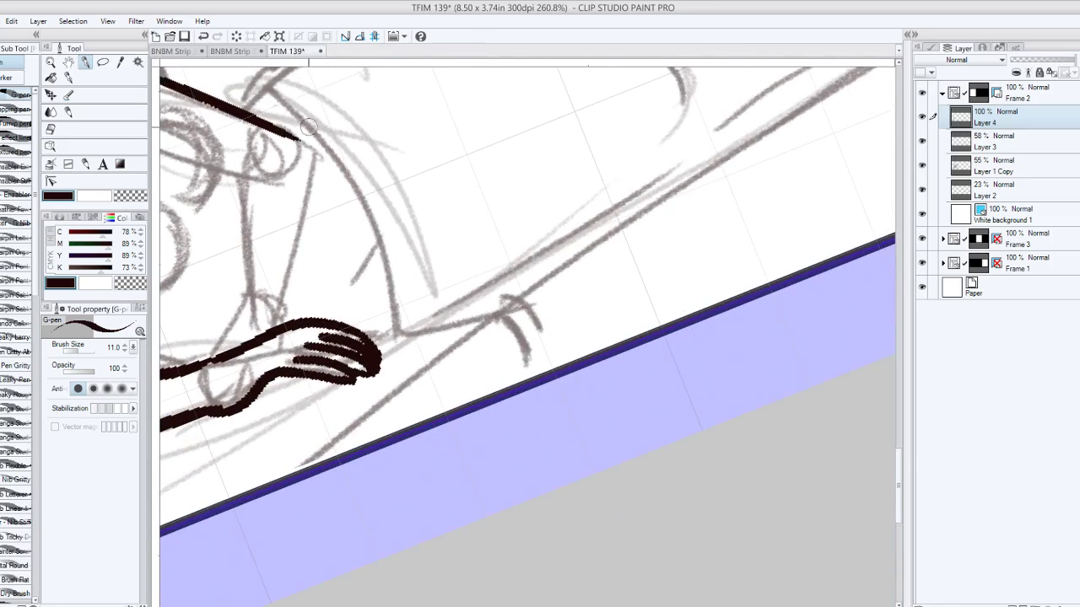
pyautogui.moveTo(304, 145)
pyautogui.mouseDown()
pyautogui.moveTo(281, 297)
pyautogui.moveTo(251, 169)
pyautogui.mouseUp()
pyautogui.hotkey('ctrl', 'z')
pyautogui.moveTo(248, 300); pyautogui.dragTo(253, 177)
pyautogui.moveTo(253, 85)
pyautogui.mouseDown()
pyautogui.moveTo(372, 89)
pyautogui.moveTo(360, 69)
pyautogui.moveTo(251, 84)
pyautogui.moveTo(259, 128)
pyautogui.moveTo(418, 105)
pyautogui.mouseUp()
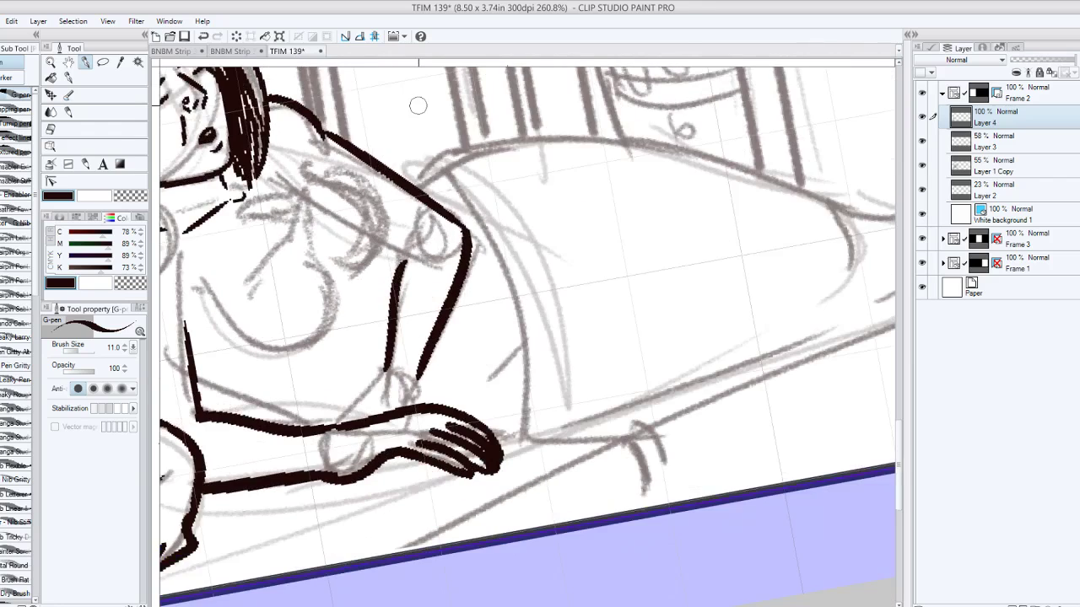
pyautogui.moveTo(319, 165)
pyautogui.mouseDown()
pyautogui.moveTo(385, 240)
pyautogui.moveTo(372, 254)
pyautogui.mouseUp()
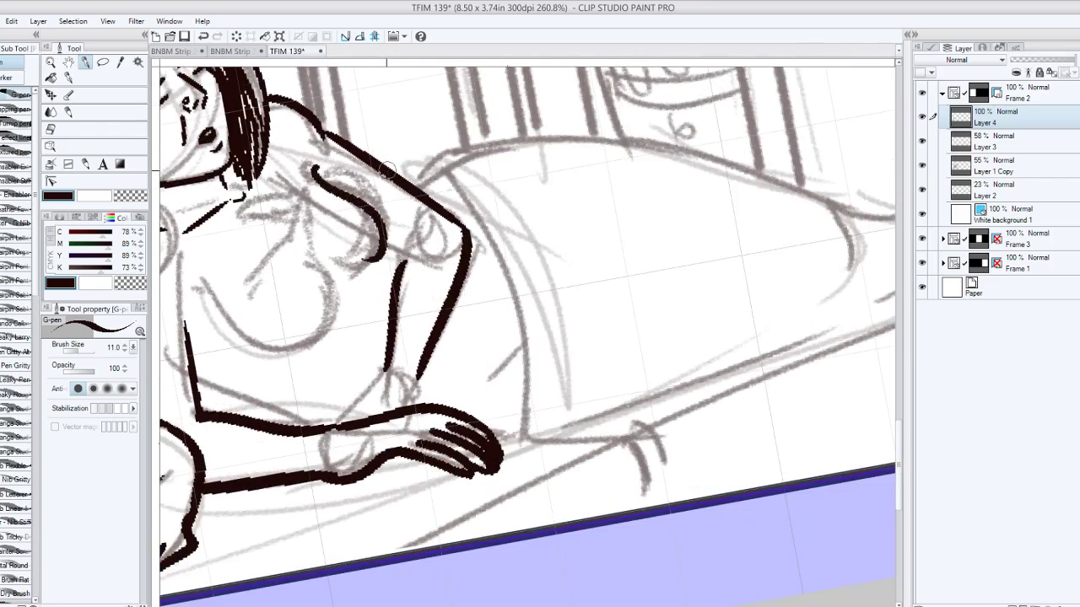
pyautogui.hotkey('ctrl', 'z')
pyautogui.moveTo(324, 164)
pyautogui.mouseDown()
pyautogui.moveTo(396, 243)
pyautogui.moveTo(331, 268)
pyautogui.mouseUp()
pyautogui.hotkey('ctrl', 'z')
pyautogui.hotkey('ctrl', 'z')
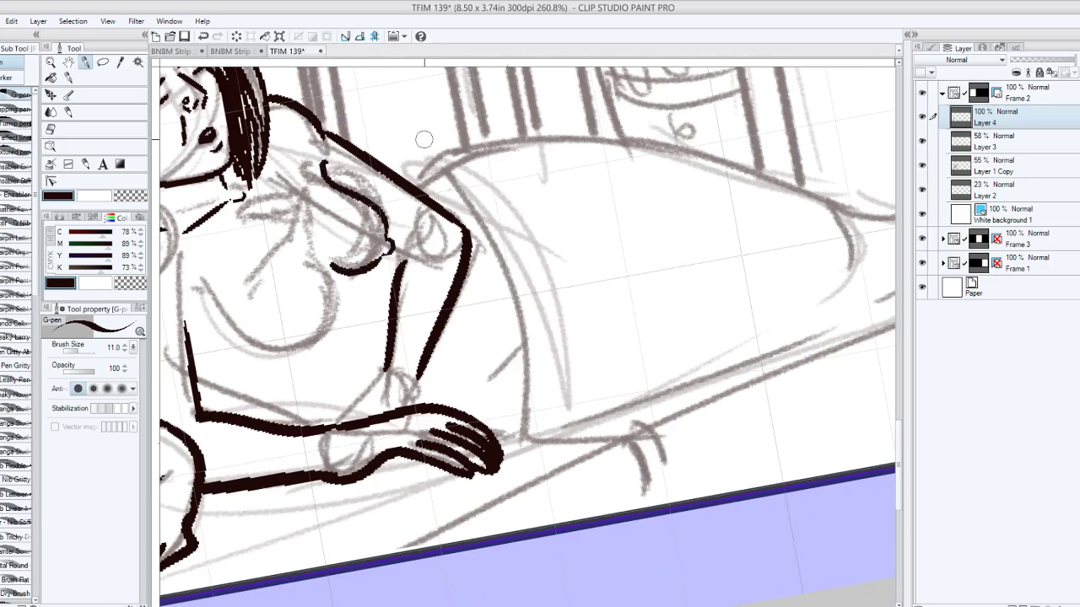
pyautogui.moveTo(423, 139); pyautogui.dragTo(641, 163)
pyautogui.moveTo(377, 85); pyautogui.dragTo(261, 67)
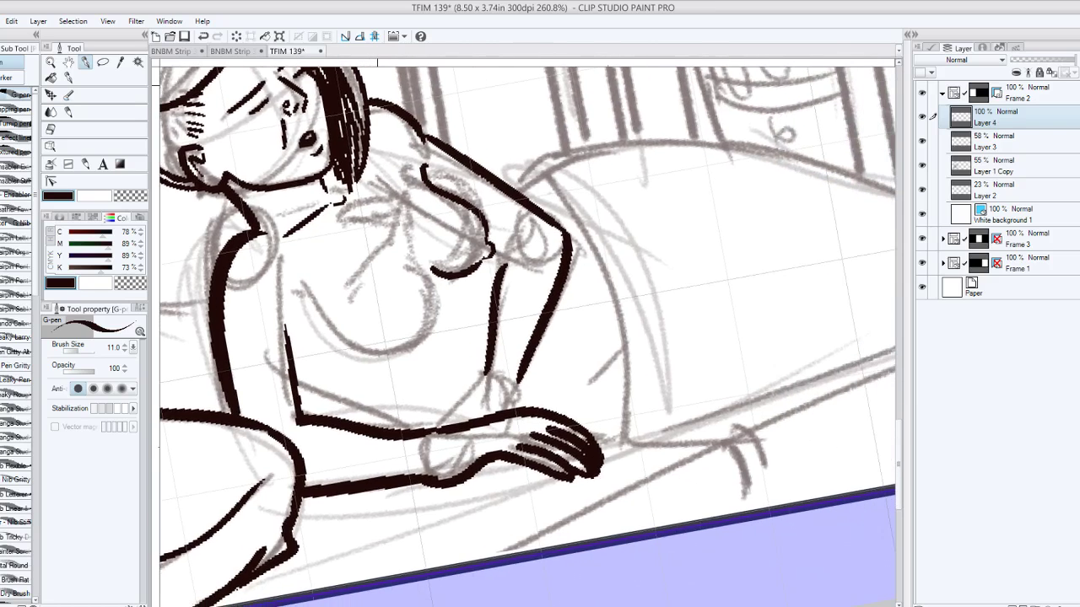
pyautogui.hotkey('ctrl', 'z')
pyautogui.hotkey('ctrl', 'z')
pyautogui.moveTo(608, 160); pyautogui.dragTo(473, 168)
pyautogui.hotkey('ctrl', 'z')
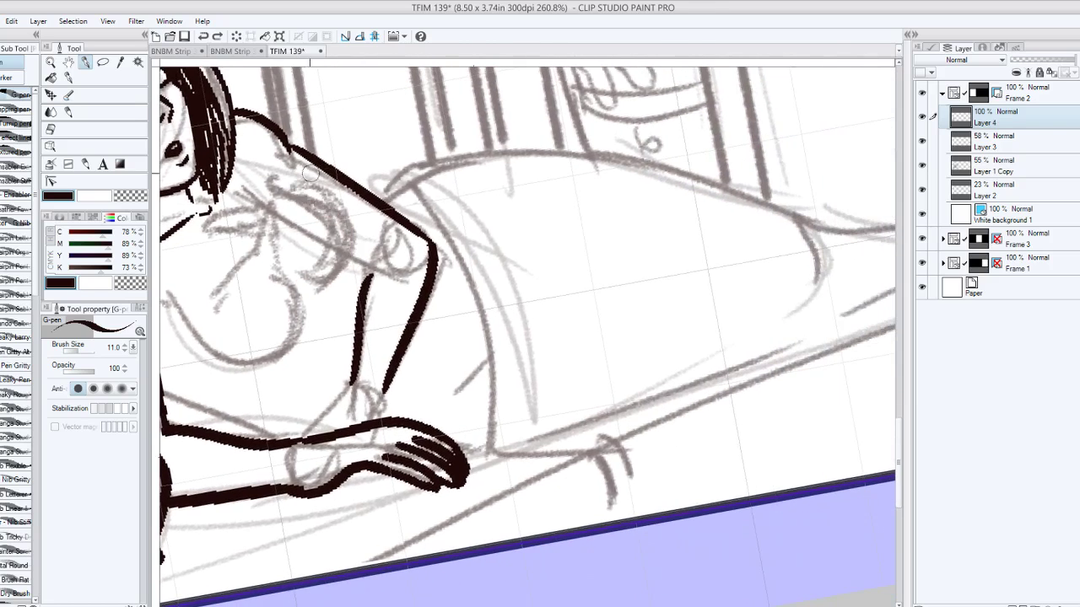
# Ink the upper and lower contour of the far side of the bust over the sketch.
pyautogui.moveTo(288, 187)
pyautogui.mouseDown()
pyautogui.moveTo(324, 209)
pyautogui.moveTo(344, 279)
pyautogui.moveTo(360, 270)
pyautogui.mouseUp()
pyautogui.hotkey('ctrl', 'z')
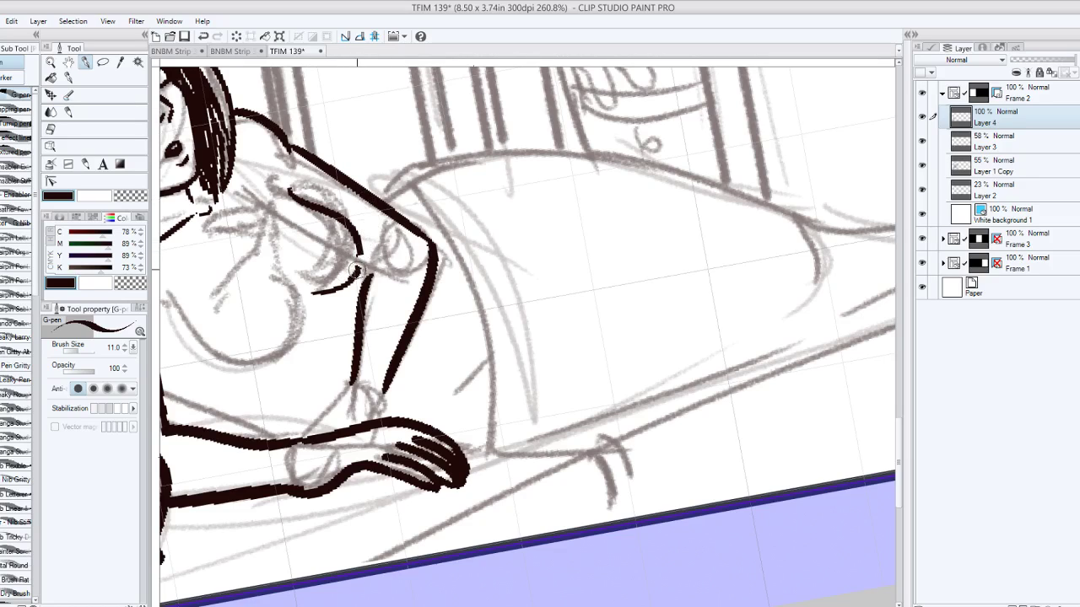
pyautogui.moveTo(359, 268); pyautogui.dragTo(359, 245)
pyautogui.hotkey('ctrl', 'z')
pyautogui.hotkey('ctrl', 'z')
pyautogui.moveTo(370, 145); pyautogui.dragTo(523, 112)
pyautogui.moveTo(627, 425)
pyautogui.mouseDown()
pyautogui.moveTo(727, 419)
pyautogui.moveTo(692, 277)
pyautogui.moveTo(693, 229)
pyautogui.mouseUp()
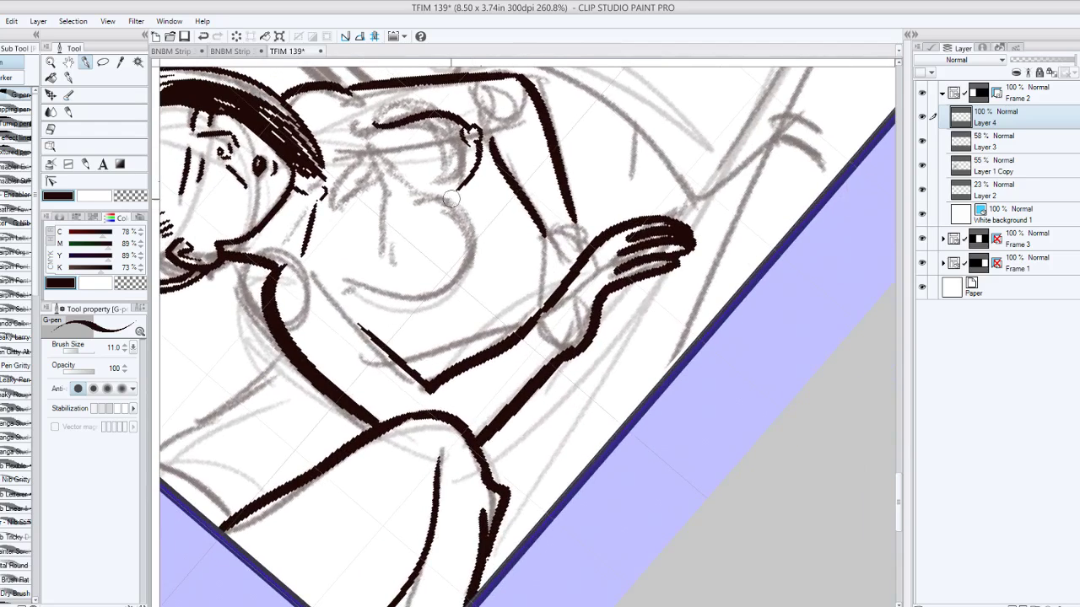
# Ink the upper and lower contour of the near side of the bust over the sketch.
pyautogui.moveTo(444, 199); pyautogui.dragTo(470, 262)
pyautogui.hotkey('ctrl', 'z')
pyautogui.moveTo(430, 201); pyautogui.dragTo(474, 243)
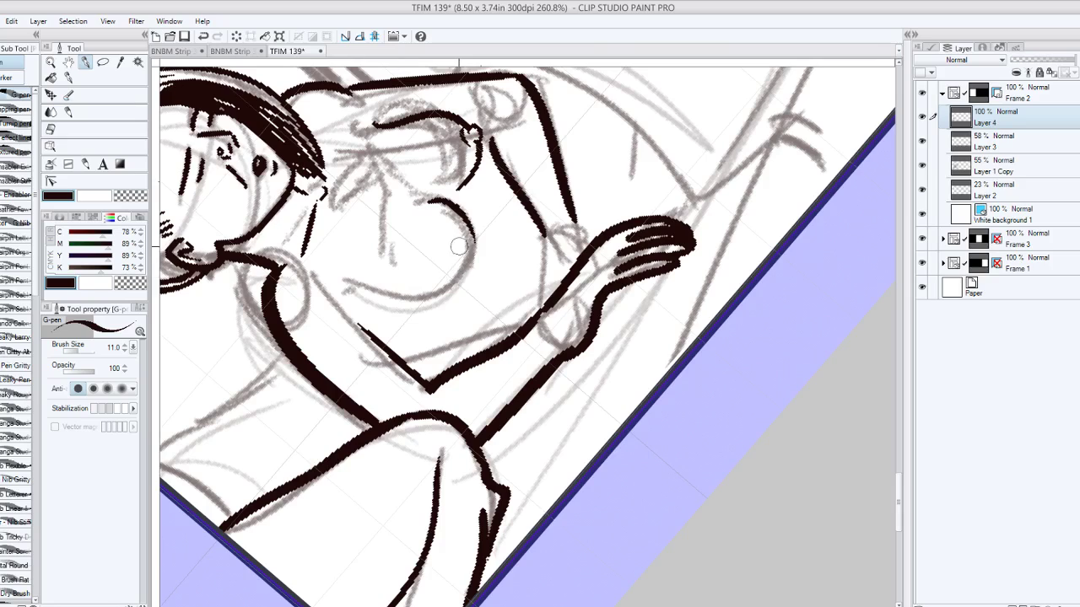
pyautogui.moveTo(355, 302)
pyautogui.mouseDown()
pyautogui.moveTo(480, 253)
pyautogui.moveTo(469, 243)
pyautogui.mouseUp()
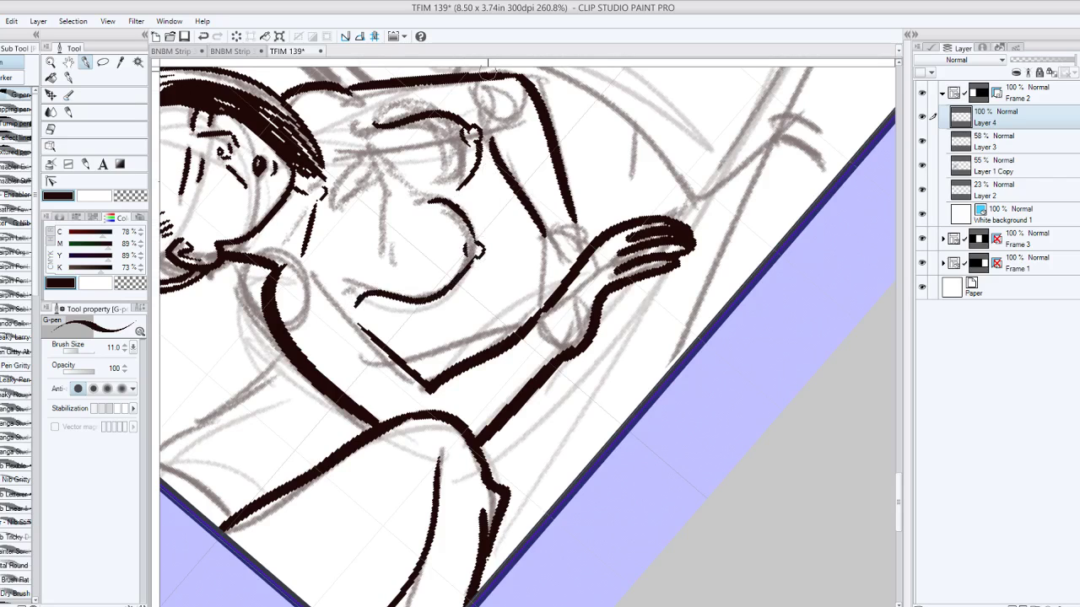
# Ink the hatched band across the upper chest, the thin strands trailing below it, and a small mark under the near collarbone.
pyautogui.moveTo(488, 74)
pyautogui.mouseDown()
pyautogui.moveTo(528, 154)
pyautogui.moveTo(528, 99)
pyautogui.moveTo(687, 160)
pyautogui.moveTo(667, 157)
pyautogui.mouseUp()
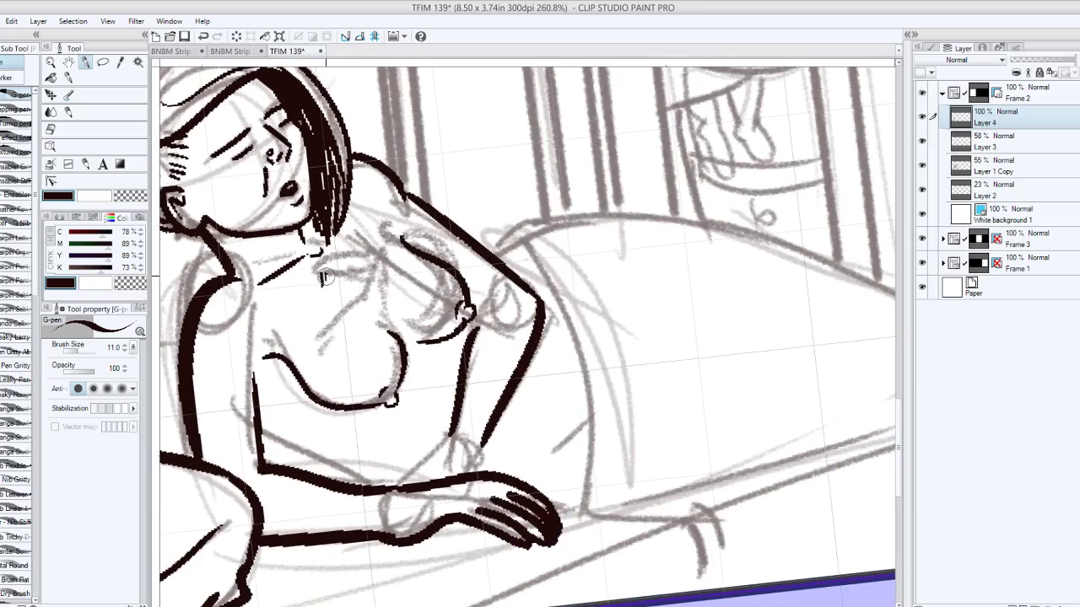
pyautogui.moveTo(317, 274)
pyautogui.mouseDown()
pyautogui.moveTo(339, 249)
pyautogui.moveTo(349, 262)
pyautogui.moveTo(378, 257)
pyautogui.moveTo(337, 275)
pyautogui.moveTo(362, 269)
pyautogui.mouseUp()
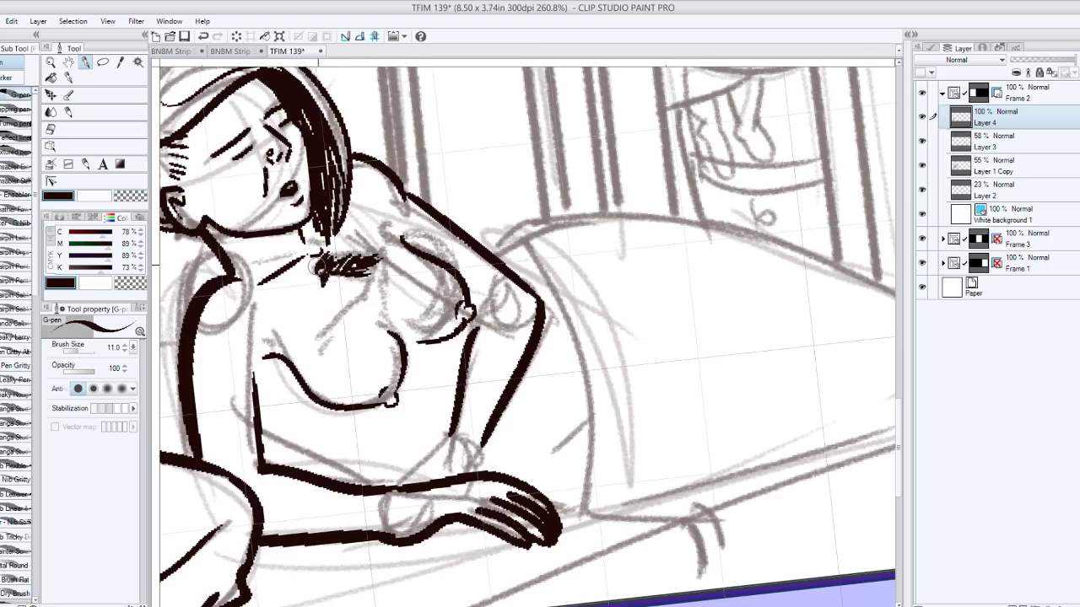
pyautogui.moveTo(414, 245)
pyautogui.mouseDown()
pyautogui.moveTo(369, 256)
pyautogui.moveTo(394, 250)
pyautogui.moveTo(370, 254)
pyautogui.moveTo(409, 263)
pyautogui.mouseUp()
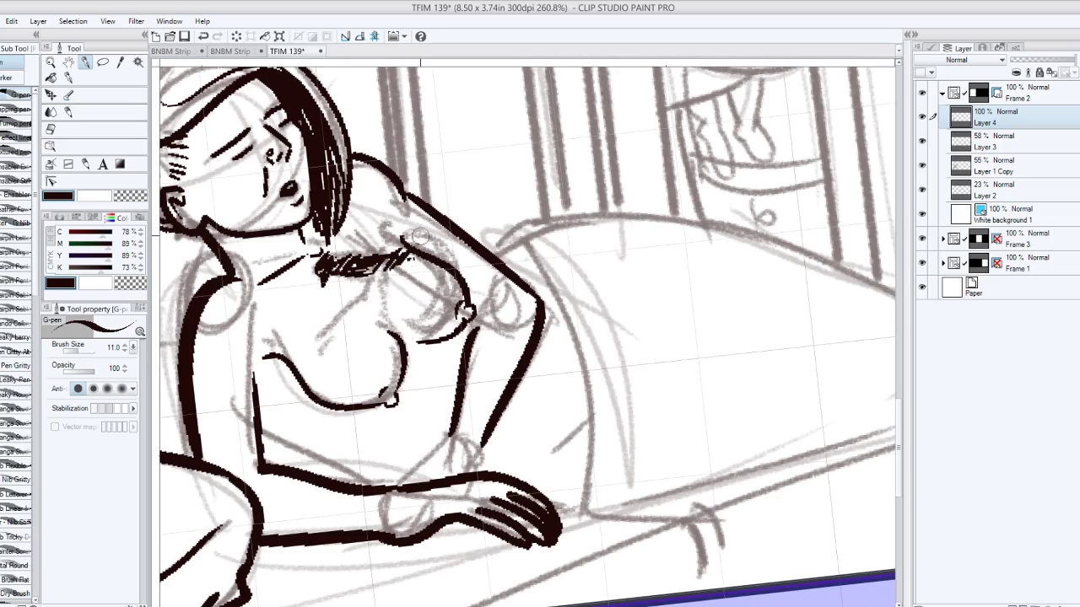
pyautogui.moveTo(329, 339)
pyautogui.mouseDown()
pyautogui.moveTo(399, 250)
pyautogui.moveTo(371, 325)
pyautogui.mouseUp()
pyautogui.moveTo(381, 276); pyautogui.dragTo(361, 344)
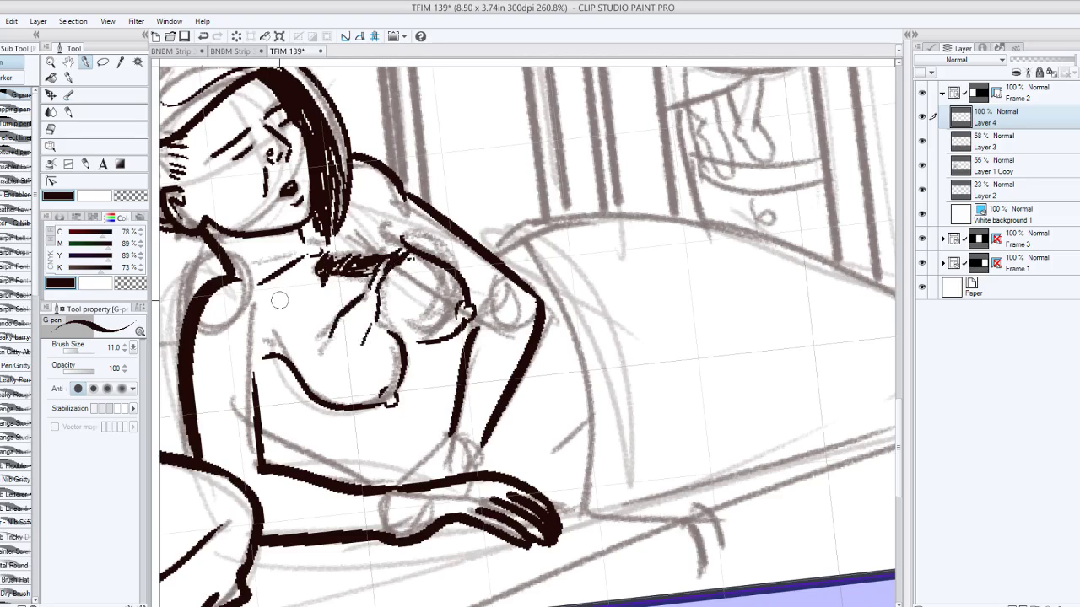
pyautogui.moveTo(284, 295); pyautogui.dragTo(279, 300)
pyautogui.moveTo(376, 275); pyautogui.dragTo(350, 329)
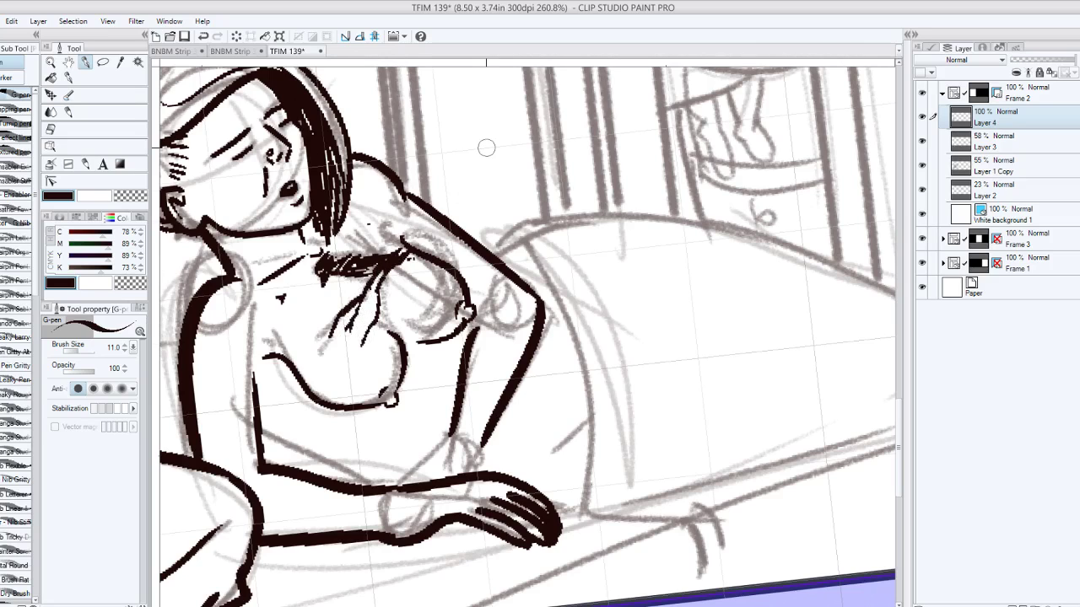
# Ink the pillow's side edge from behind the near upper arm to the frame border.
pyautogui.moveTo(486, 147); pyautogui.dragTo(470, 207)
pyautogui.scroll(-9, 346, 296)
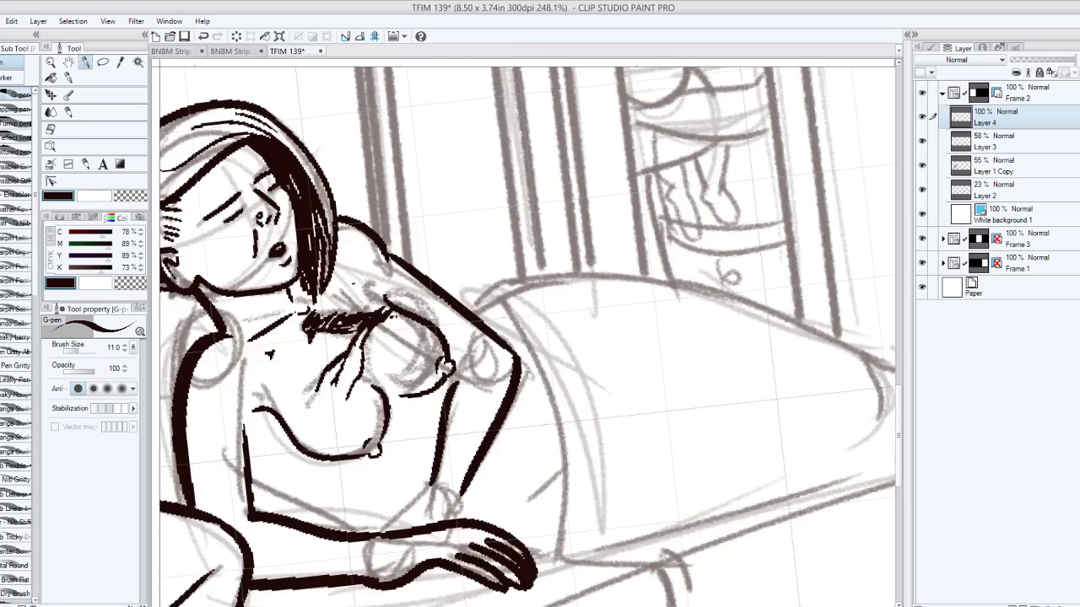
pyautogui.moveTo(392, 299); pyautogui.dragTo(350, 296)
pyautogui.scroll(1, 350, 295)
pyautogui.scroll(3, 296, 257)
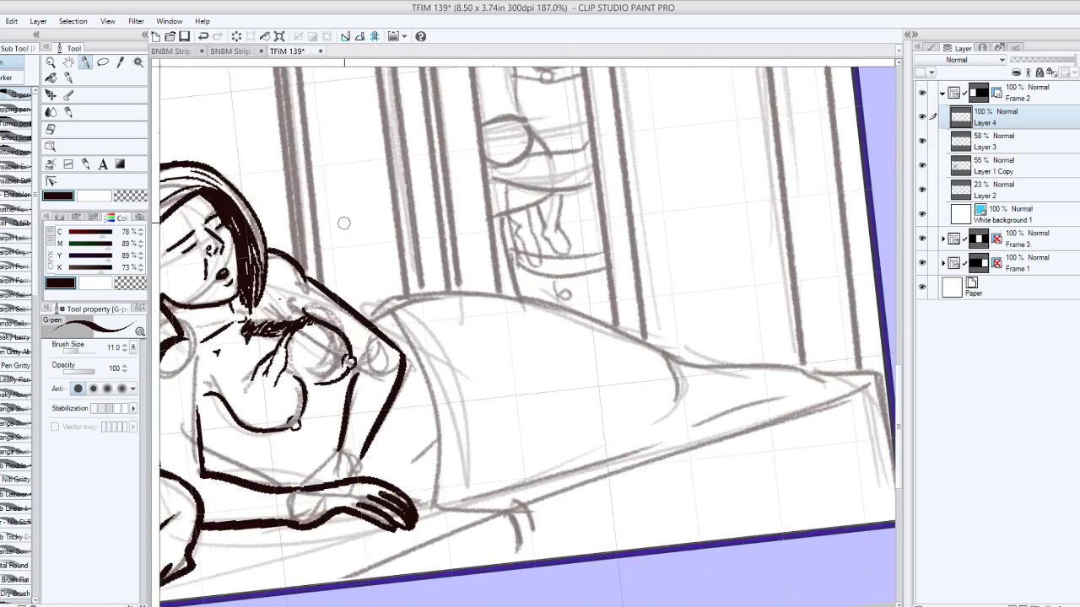
pyautogui.moveTo(328, 113); pyautogui.dragTo(459, 119)
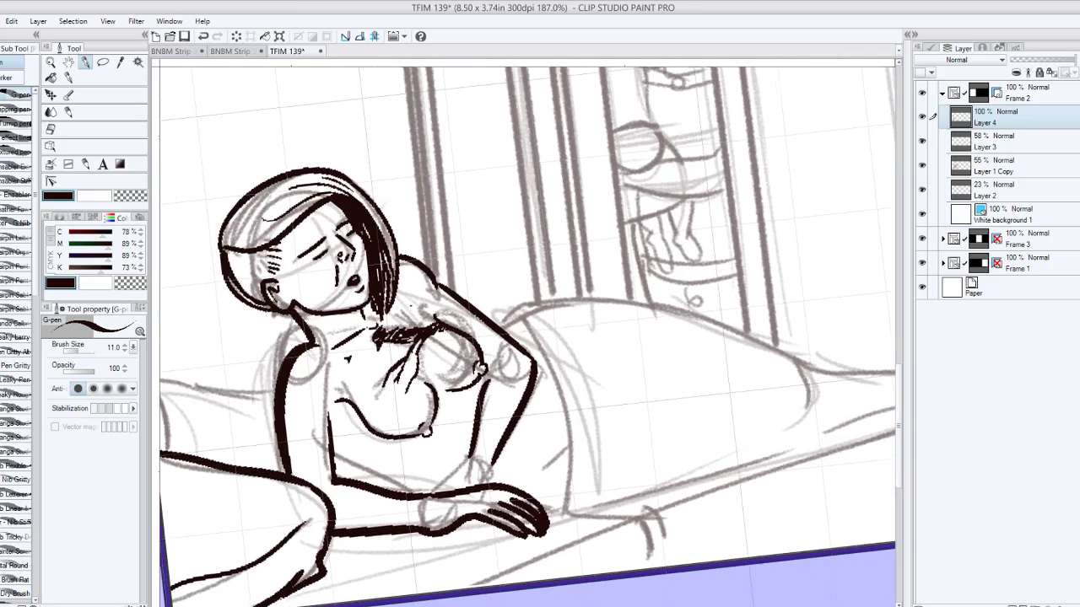
pyautogui.moveTo(506, 354); pyautogui.dragTo(541, 157)
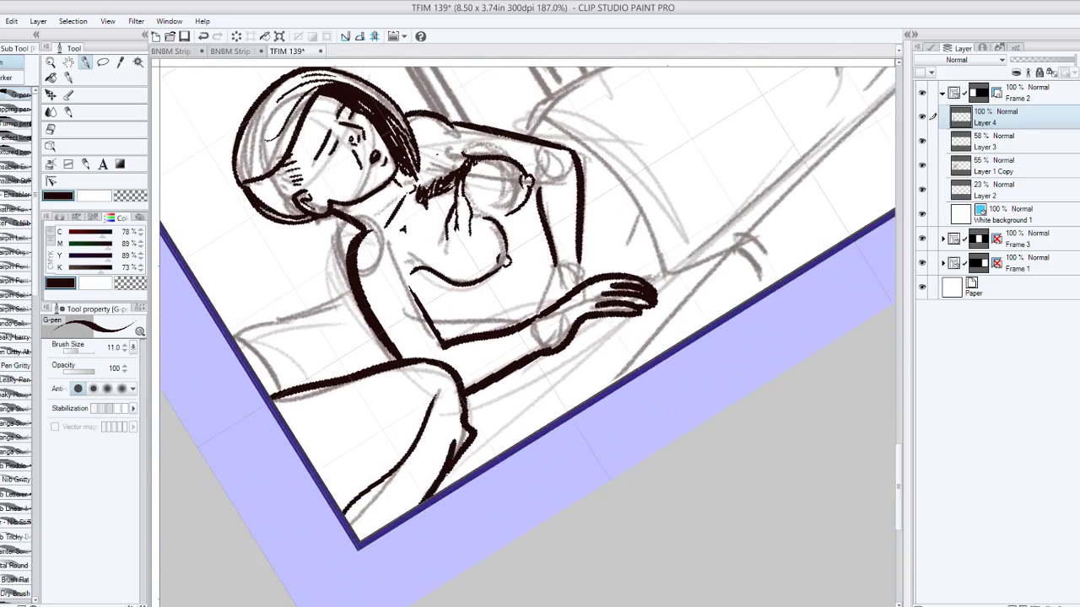
pyautogui.moveTo(506, 355); pyautogui.dragTo(552, 194)
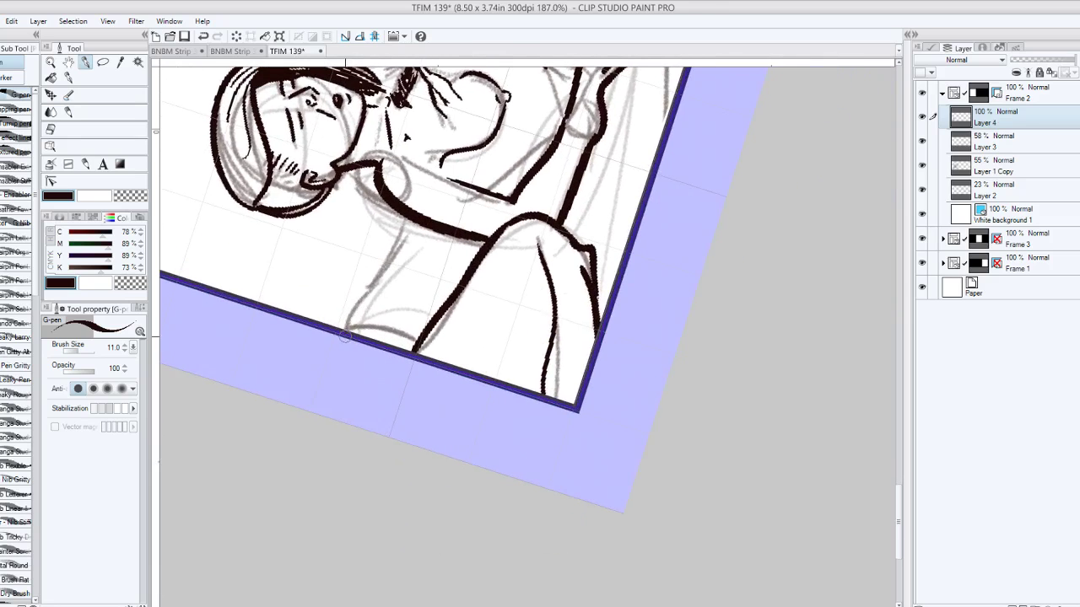
pyautogui.moveTo(345, 335); pyautogui.dragTo(413, 221)
pyautogui.hotkey('ctrl', 'z')
pyautogui.moveTo(346, 338); pyautogui.dragTo(414, 218)
pyautogui.hotkey('ctrl', 'z')
pyautogui.moveTo(346, 338)
pyautogui.mouseDown()
pyautogui.moveTo(368, 288)
pyautogui.moveTo(415, 217)
pyautogui.mouseUp()
pyautogui.hotkey('ctrl', 'z')
pyautogui.moveTo(347, 337); pyautogui.dragTo(413, 220)
# Extend the far side line of the waist to the forearm and ink the short blanket edge behind the far upper arm.
pyautogui.moveTo(422, 129)
pyautogui.mouseDown()
pyautogui.moveTo(380, 220)
pyautogui.moveTo(346, 100)
pyautogui.moveTo(669, 74)
pyautogui.mouseUp()
pyautogui.moveTo(669, 75)
pyautogui.mouseDown()
pyautogui.moveTo(375, 319)
pyautogui.moveTo(316, 346)
pyautogui.moveTo(267, 321)
pyautogui.mouseUp()
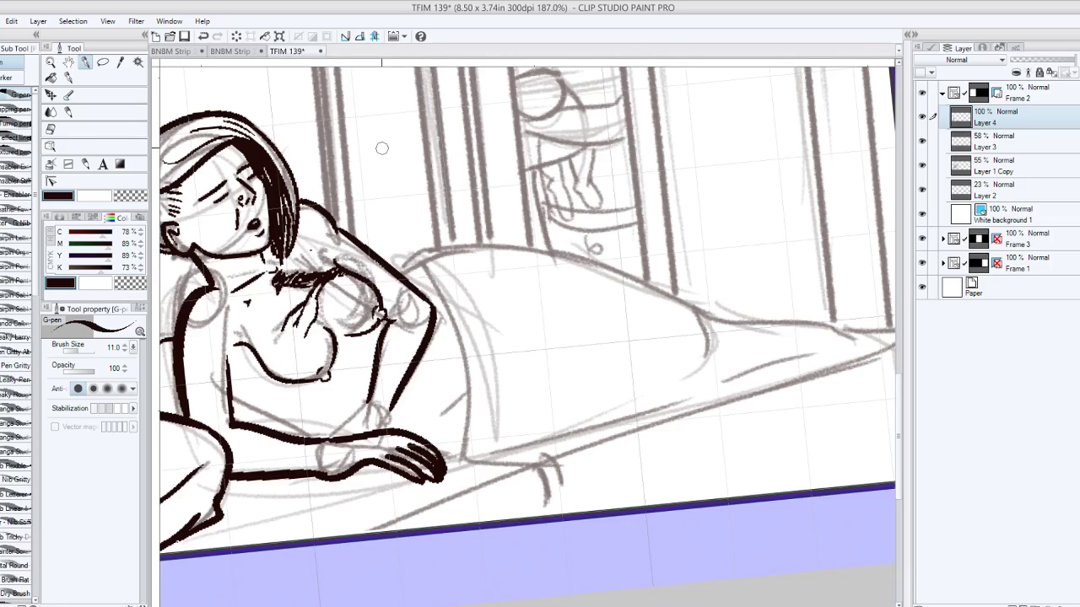
pyautogui.moveTo(382, 149); pyautogui.dragTo(377, 92)
pyautogui.moveTo(438, 413)
pyautogui.mouseDown()
pyautogui.moveTo(512, 359)
pyautogui.moveTo(508, 312)
pyautogui.moveTo(524, 294)
pyautogui.mouseUp()
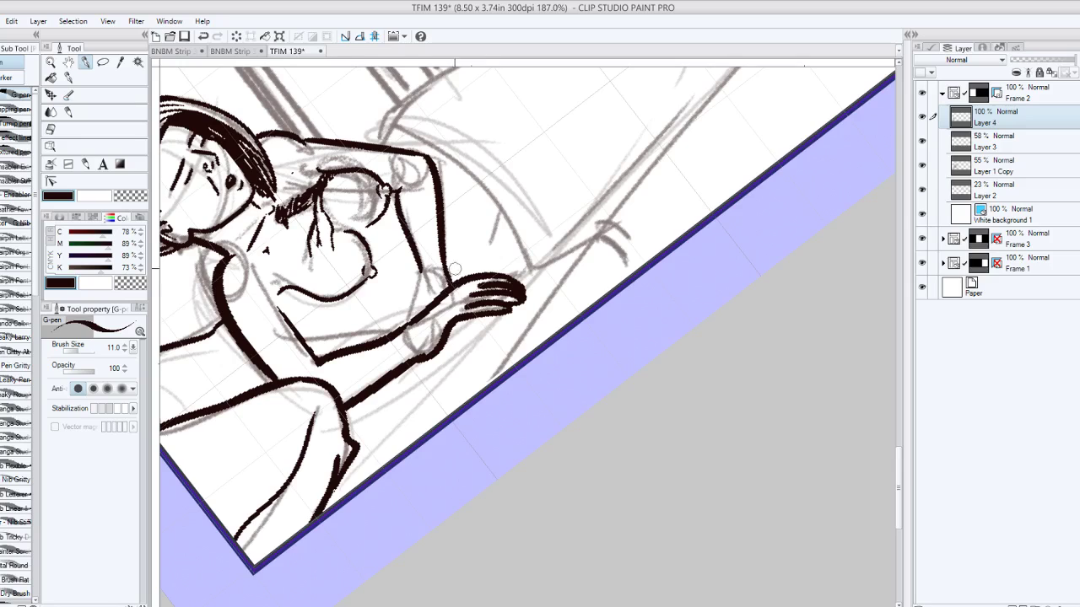
pyautogui.moveTo(420, 269); pyautogui.dragTo(406, 321)
pyautogui.hotkey('ctrl', 'z')
pyautogui.moveTo(421, 269); pyautogui.dragTo(411, 322)
pyautogui.moveTo(508, 158); pyautogui.dragTo(441, 88)
pyautogui.hotkey('ctrl', '@')
pyautogui.moveTo(175, 323)
pyautogui.mouseDown()
pyautogui.moveTo(204, 179)
pyautogui.moveTo(331, 216)
pyautogui.moveTo(347, 232)
pyautogui.mouseUp()
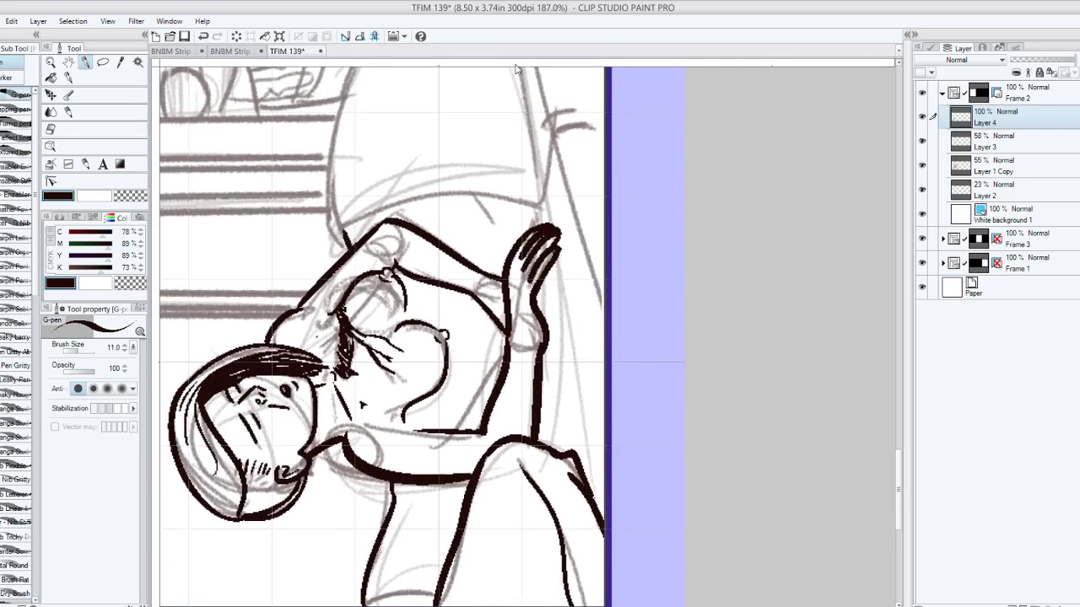
# Ink the curved lower torso line from the inside of the near elbow to the forearm.
pyautogui.moveTo(461, 102); pyautogui.dragTo(392, 244)
pyautogui.moveTo(391, 245); pyautogui.dragTo(343, 133)
pyautogui.moveTo(317, 304); pyautogui.dragTo(333, 209)
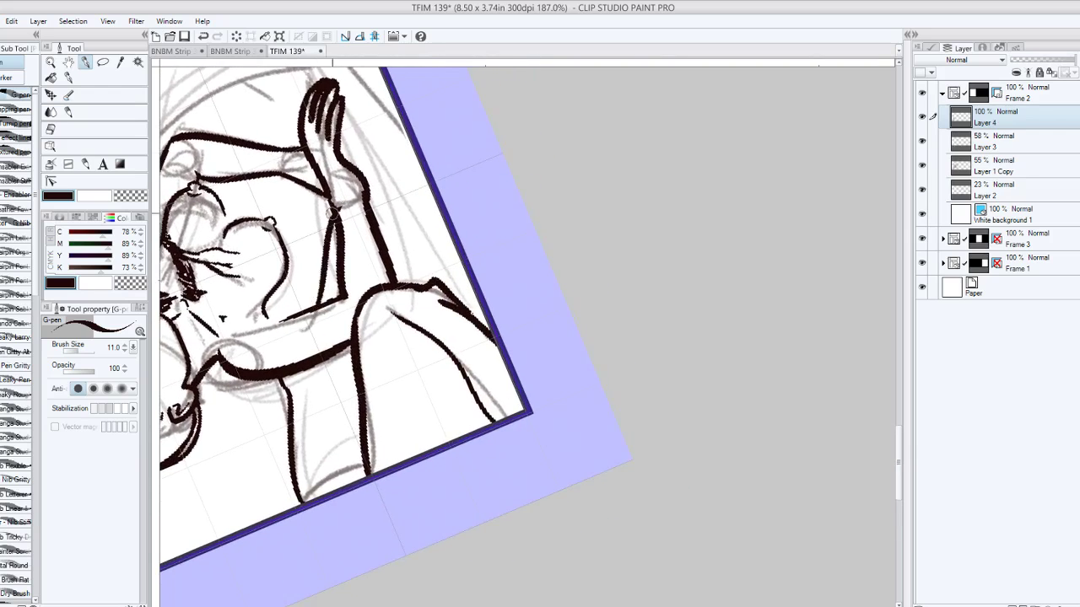
pyautogui.hotkey('ctrl', 'z')
pyautogui.moveTo(318, 304); pyautogui.dragTo(334, 221)
pyautogui.hotkey('ctrl', 'z')
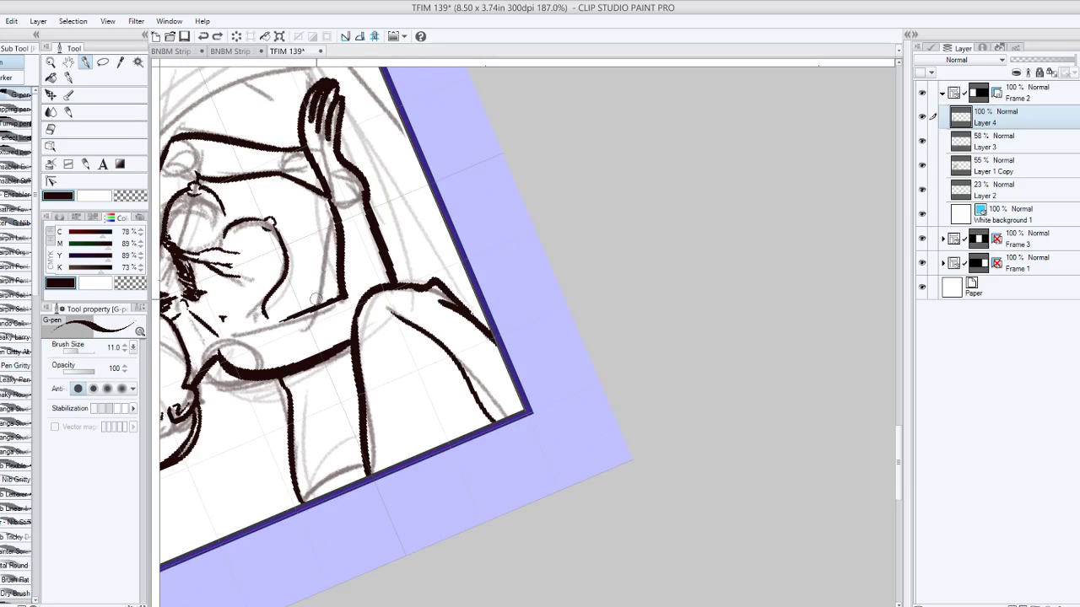
pyautogui.moveTo(317, 304); pyautogui.dragTo(336, 223)
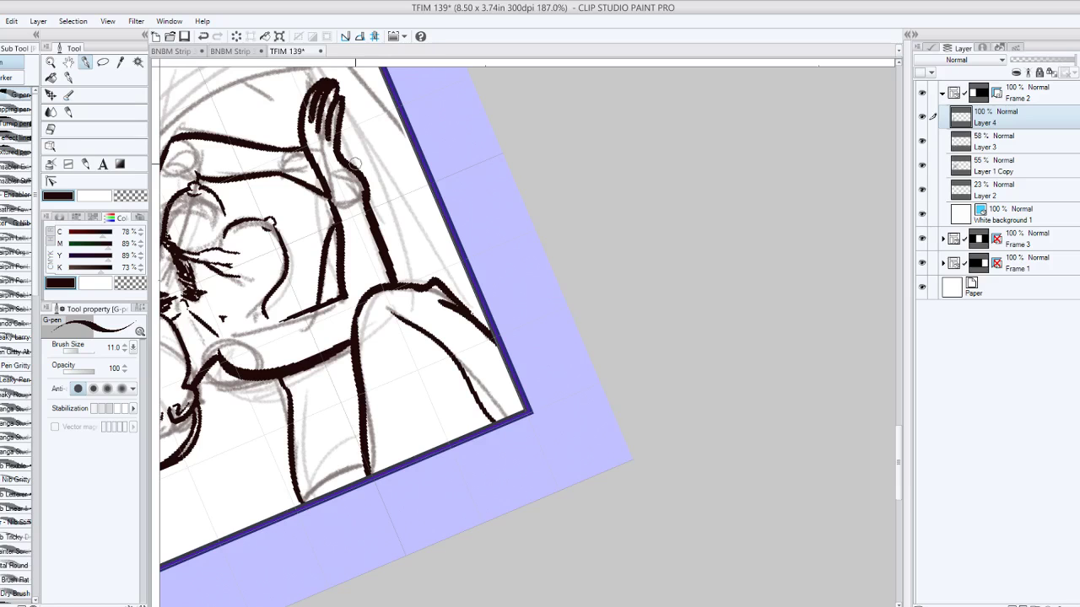
# Trim the end of the chest hatching where it meets the far bust line and rework its ragged tip.
pyautogui.moveTo(355, 164)
pyautogui.mouseDown()
pyautogui.moveTo(367, 185)
pyautogui.moveTo(508, 193)
pyautogui.moveTo(465, 243)
pyautogui.moveTo(540, 323)
pyautogui.mouseUp()
pyautogui.scroll(-3, 434, 223)
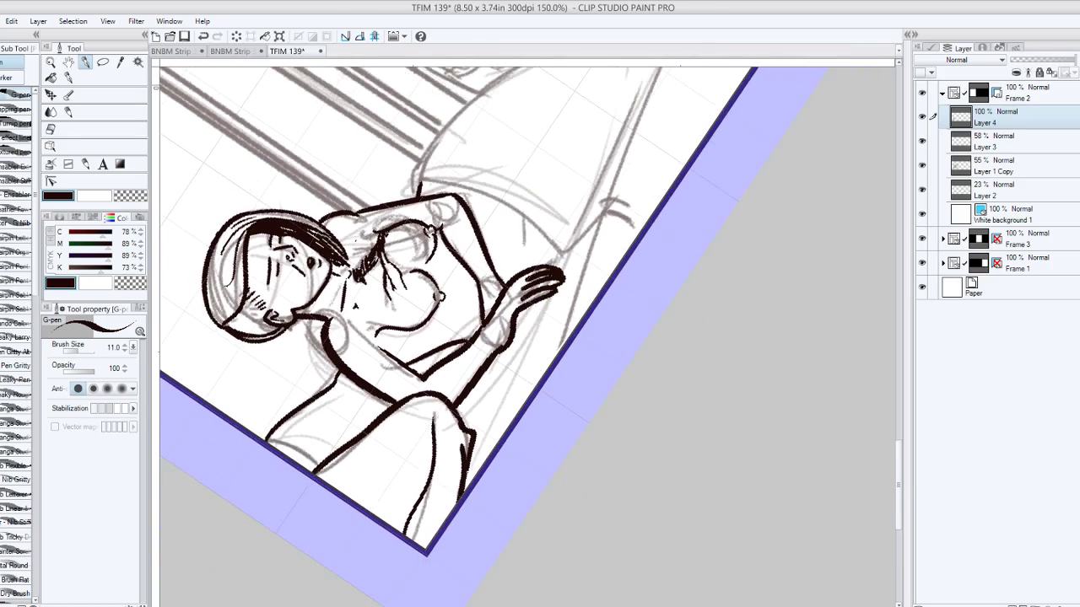
pyautogui.moveTo(569, 260); pyautogui.dragTo(584, 367)
pyautogui.scroll(8, 388, 320)
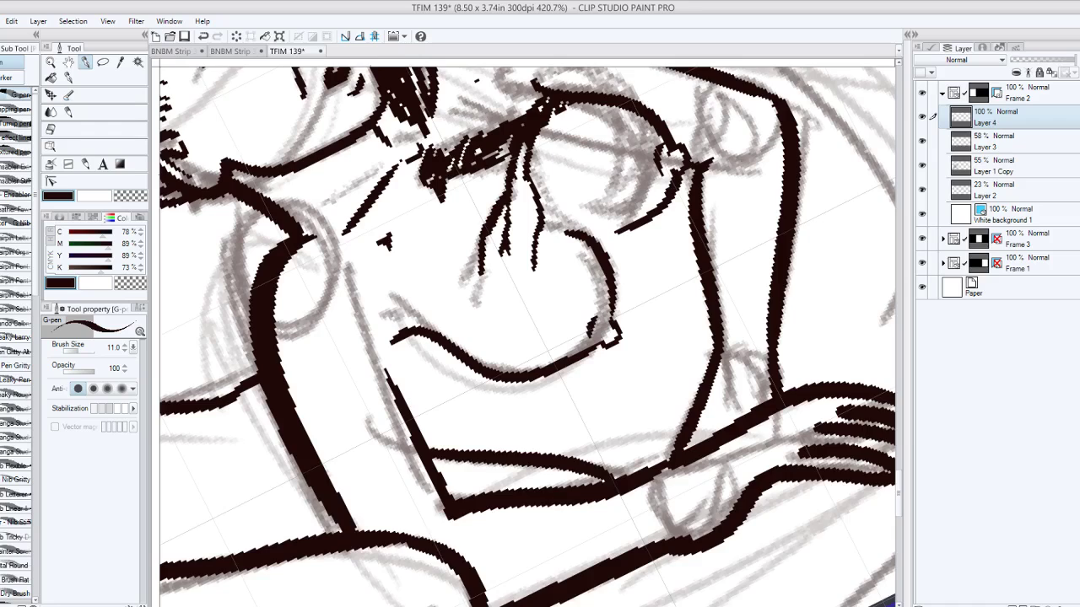
pyautogui.moveTo(388, 321); pyautogui.dragTo(354, 426)
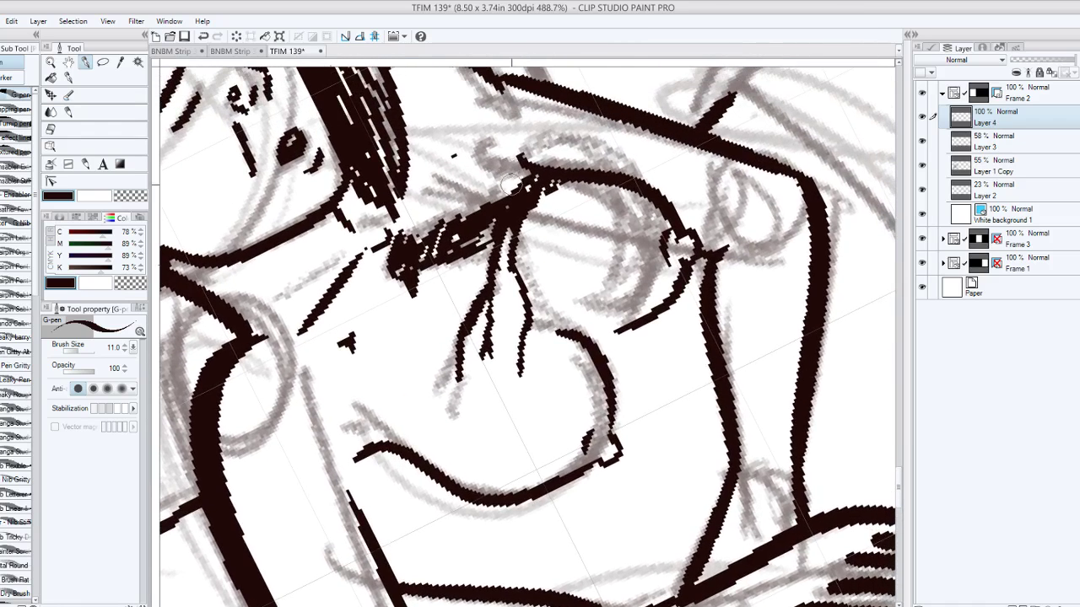
pyautogui.moveTo(519, 183)
pyautogui.mouseDown()
pyautogui.moveTo(549, 207)
pyautogui.moveTo(529, 189)
pyautogui.moveTo(557, 199)
pyautogui.moveTo(539, 189)
pyautogui.mouseUp()
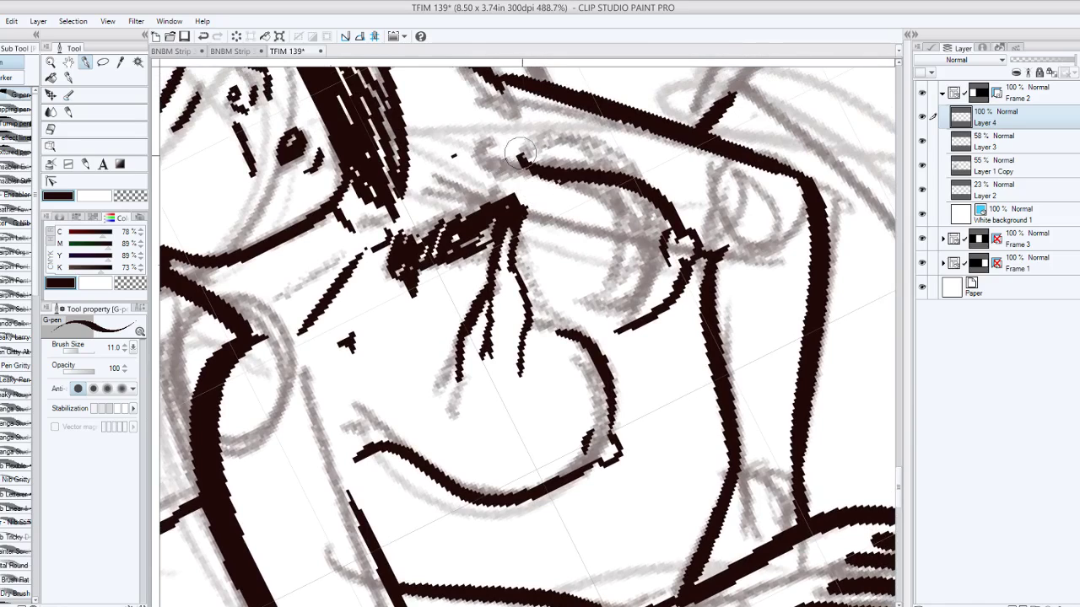
pyautogui.moveTo(519, 189)
pyautogui.mouseDown()
pyautogui.moveTo(522, 205)
pyautogui.moveTo(537, 191)
pyautogui.moveTo(543, 198)
pyautogui.mouseUp()
pyautogui.moveTo(544, 189); pyautogui.dragTo(549, 195)
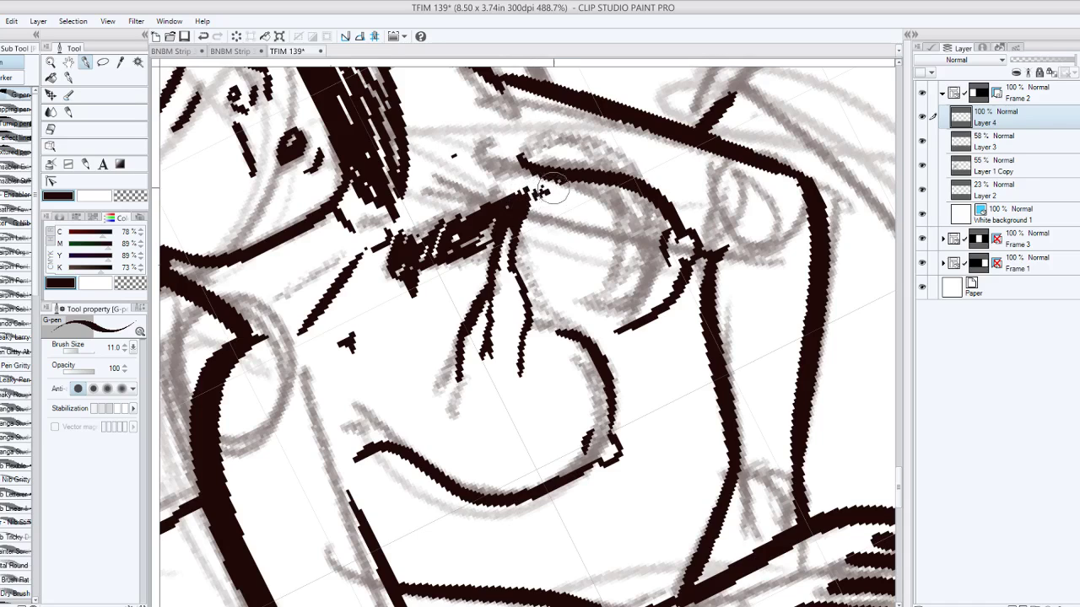
# Ink the short crease line beside the blanket's upper edge, between the far arm and the hand.
pyautogui.scroll(-10, 469, 290)
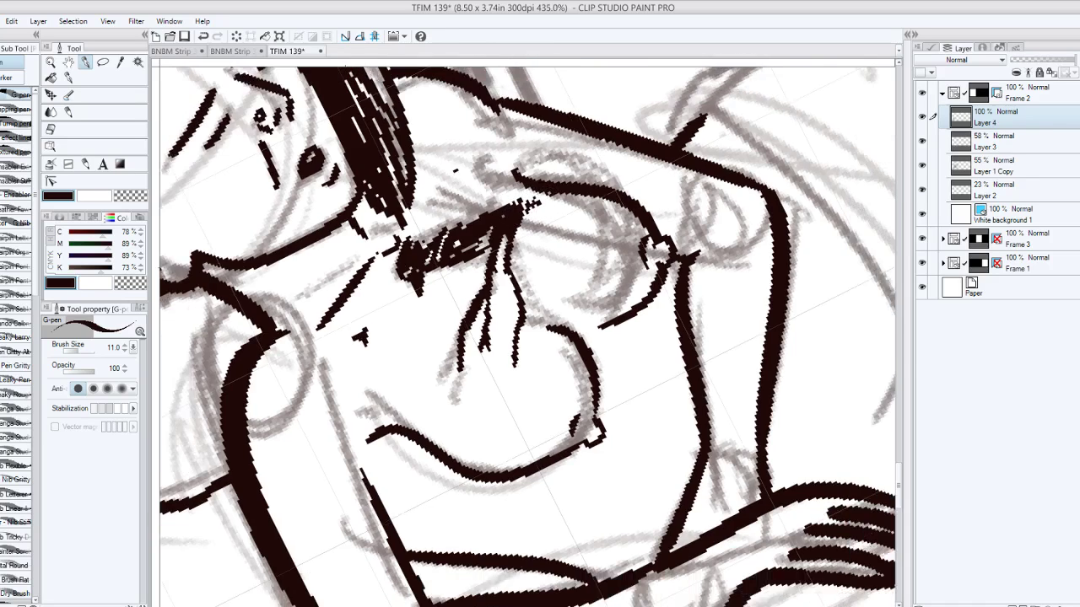
pyautogui.scroll(4, 634, 344)
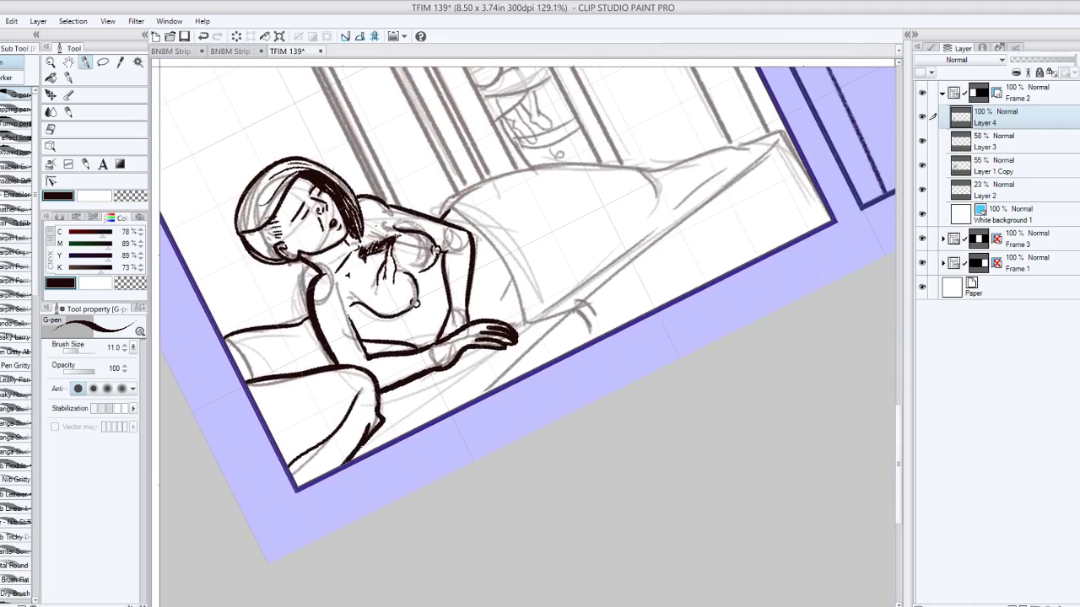
pyautogui.scroll(1, 634, 344)
pyautogui.moveTo(540, 295); pyautogui.dragTo(565, 428)
pyautogui.moveTo(726, 388); pyautogui.dragTo(661, 288)
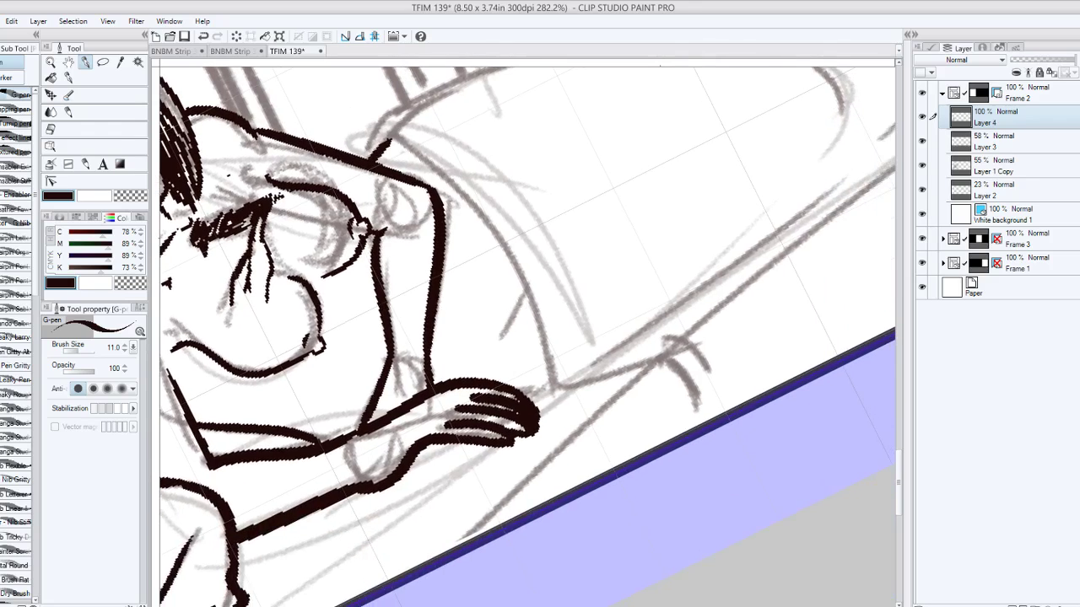
pyautogui.moveTo(502, 334); pyautogui.dragTo(525, 293)
pyautogui.hotkey('ctrl', 'z')
pyautogui.moveTo(500, 340); pyautogui.dragTo(523, 291)
pyautogui.scroll(-3, 555, 149)
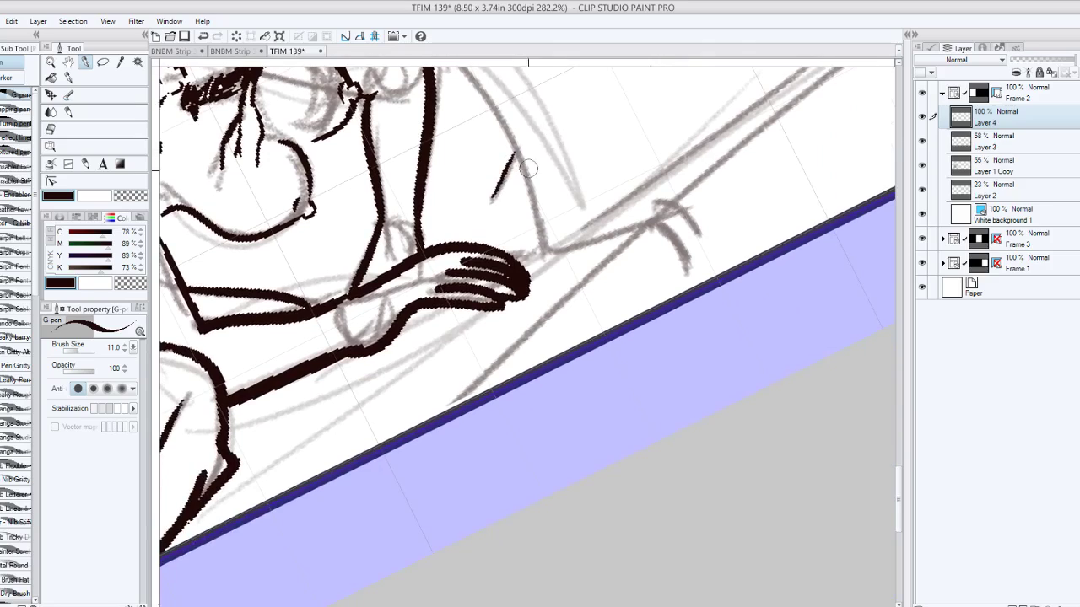
pyautogui.hotkey('ctrl', 'z')
# Ink the small thumb line under the resting hand and the blanket's curved upper edge from the far arm to the hand.
pyautogui.moveTo(398, 335); pyautogui.dragTo(454, 301)
pyautogui.moveTo(518, 263)
pyautogui.mouseDown()
pyautogui.moveTo(541, 242)
pyautogui.moveTo(579, 378)
pyautogui.moveTo(552, 363)
pyautogui.moveTo(600, 304)
pyautogui.moveTo(570, 294)
pyautogui.moveTo(559, 171)
pyautogui.moveTo(588, 229)
pyautogui.moveTo(578, 190)
pyautogui.mouseUp()
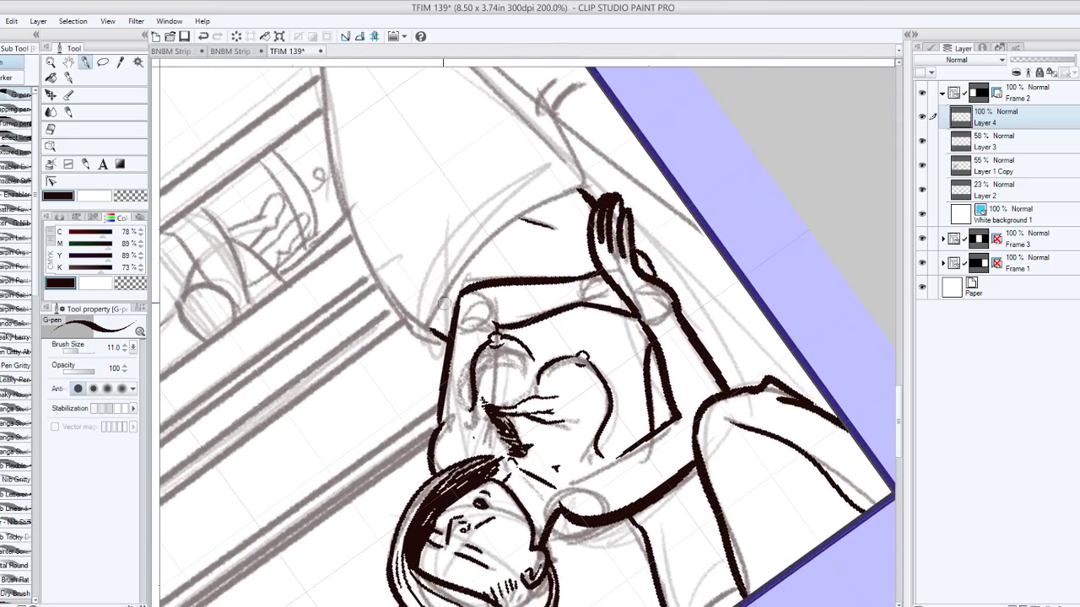
pyautogui.moveTo(426, 333)
pyautogui.mouseDown()
pyautogui.moveTo(445, 286)
pyautogui.moveTo(582, 189)
pyautogui.mouseUp()
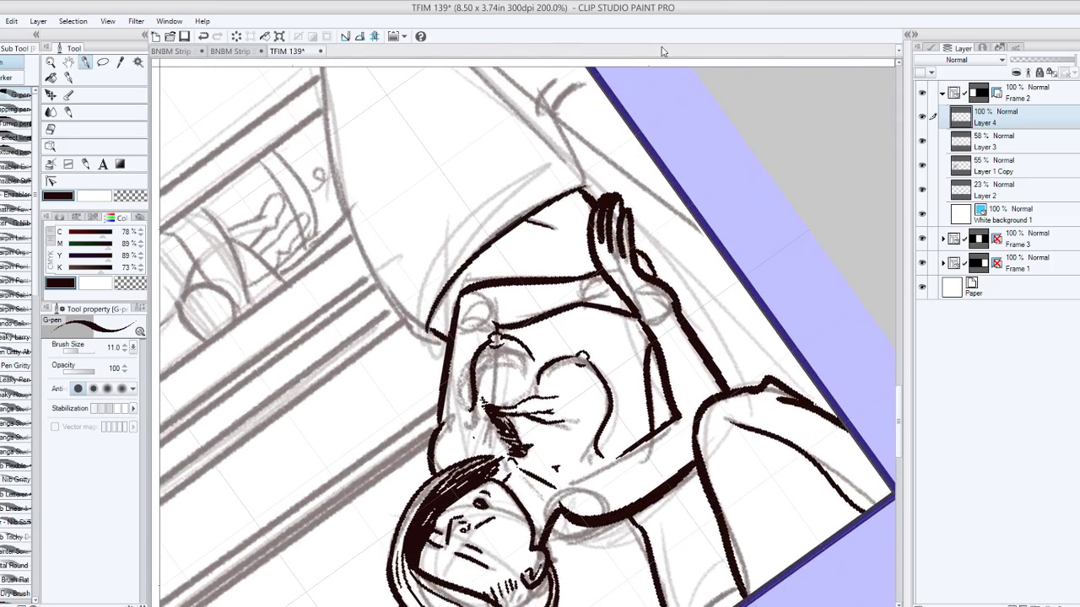
# Ink the blanket's lower edge from the hand over the bed edge to the frame border, with the small curved fold beside it.
pyautogui.moveTo(590, 295)
pyautogui.mouseDown()
pyautogui.moveTo(565, 192)
pyautogui.moveTo(695, 246)
pyautogui.moveTo(662, 215)
pyautogui.mouseUp()
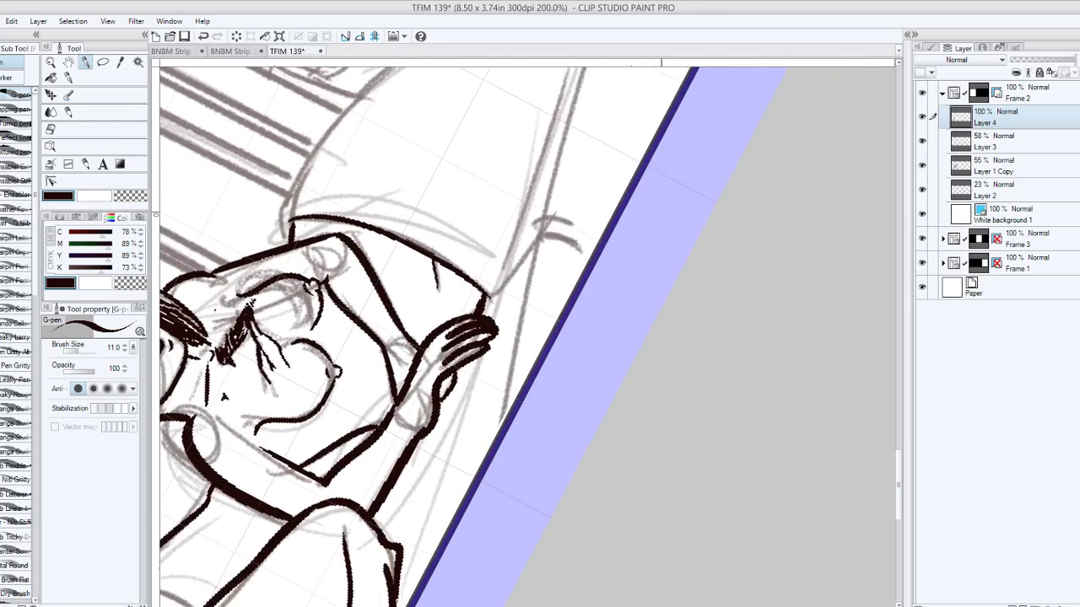
pyautogui.moveTo(487, 291); pyautogui.dragTo(539, 246)
pyautogui.hotkey('ctrl', 'z')
pyautogui.moveTo(485, 291); pyautogui.dragTo(553, 224)
pyautogui.hotkey('ctrl', 'z')
pyautogui.moveTo(484, 291)
pyautogui.mouseDown()
pyautogui.moveTo(550, 236)
pyautogui.moveTo(595, 263)
pyautogui.mouseUp()
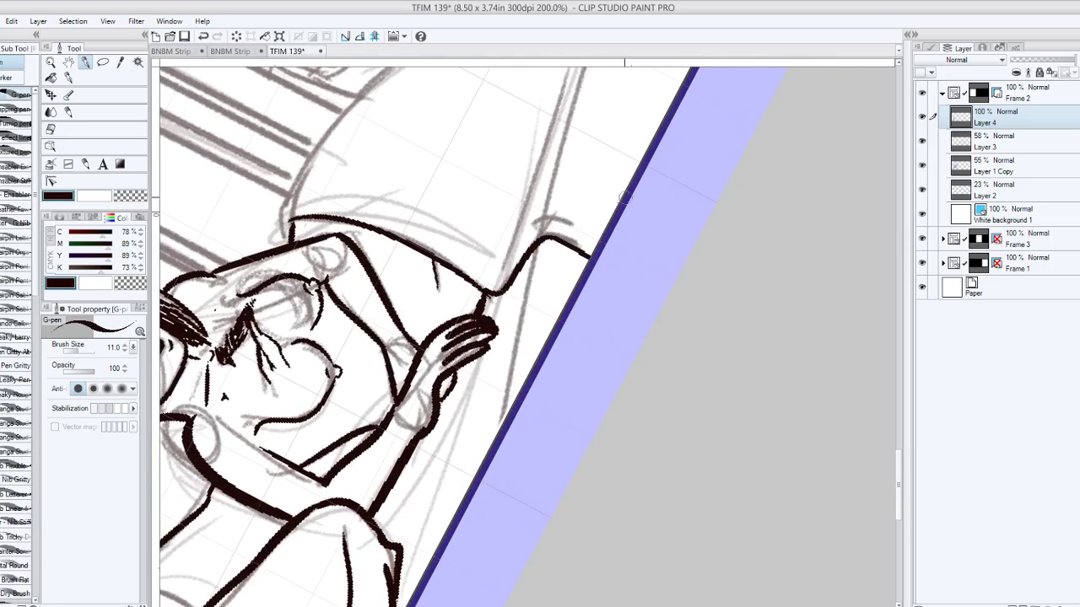
pyautogui.moveTo(530, 223)
pyautogui.mouseDown()
pyautogui.moveTo(583, 225)
pyautogui.moveTo(468, 439)
pyautogui.mouseUp()
# Ink the long crease along the lower side of the blanket and a shorter crease closer to the foot of the bed.
pyautogui.moveTo(611, 287); pyautogui.dragTo(508, 125)
pyautogui.moveTo(353, 340); pyautogui.dragTo(506, 214)
pyautogui.hotkey('ctrl', 'z')
pyautogui.moveTo(354, 340); pyautogui.dragTo(516, 212)
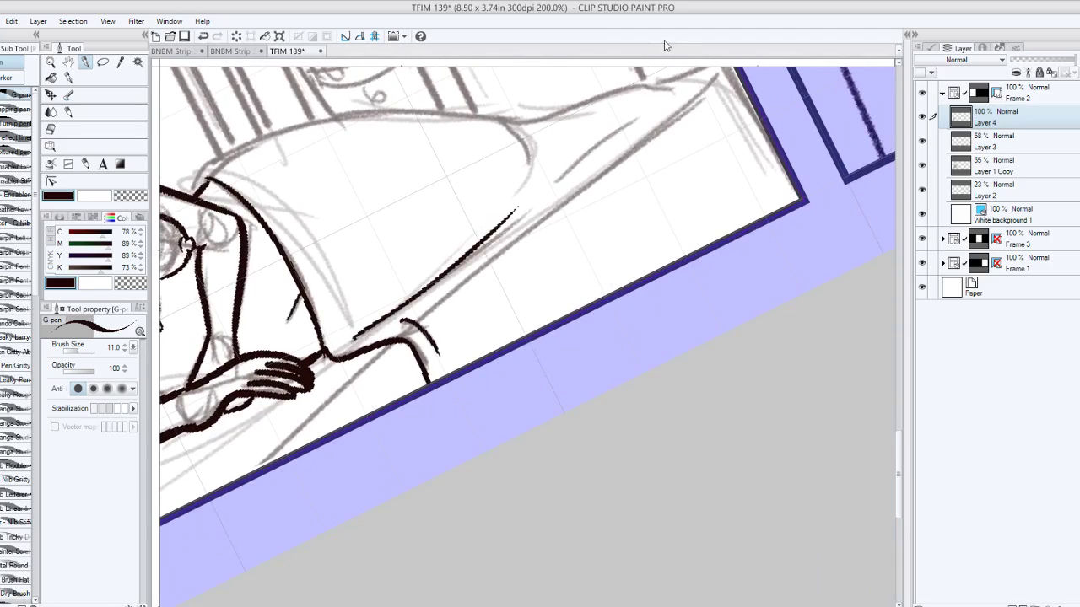
pyautogui.hotkey('ctrl', 'z')
pyautogui.moveTo(354, 335); pyautogui.dragTo(521, 209)
pyautogui.hotkey('ctrl', 'z')
pyautogui.moveTo(356, 336)
pyautogui.mouseDown()
pyautogui.moveTo(426, 294)
pyautogui.moveTo(496, 239)
pyautogui.moveTo(364, 331)
pyautogui.moveTo(513, 217)
pyautogui.mouseUp()
pyautogui.hotkey('ctrl', 'z')
pyautogui.moveTo(559, 178); pyautogui.dragTo(631, 123)
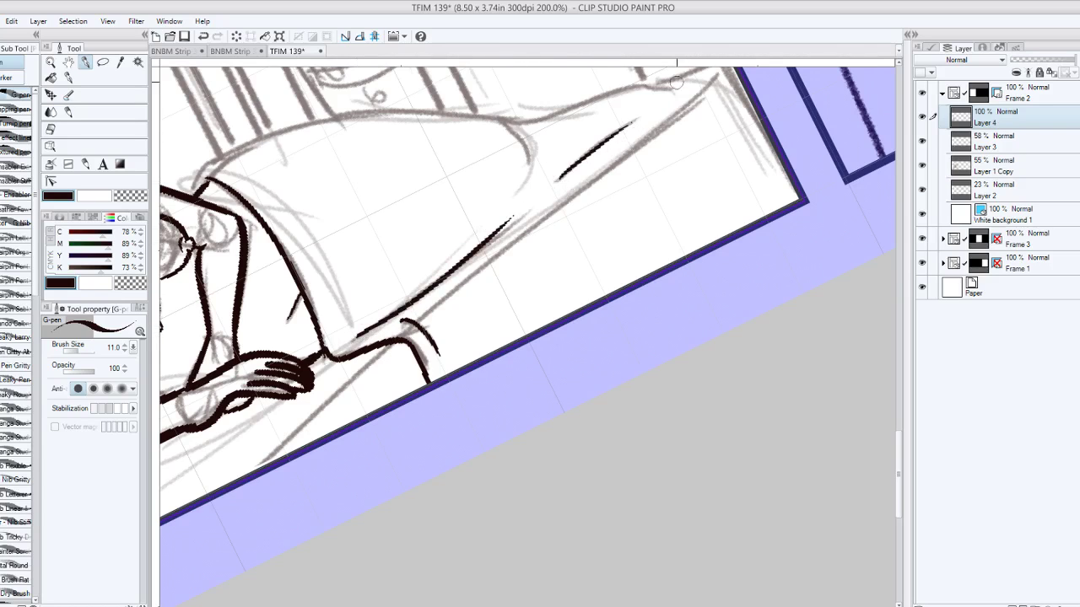
# Ink the long bed edge line from the draped blanket fold toward the foot of the bed.
pyautogui.moveTo(523, 180); pyautogui.dragTo(443, 220)
pyautogui.moveTo(345, 341); pyautogui.dragTo(621, 130)
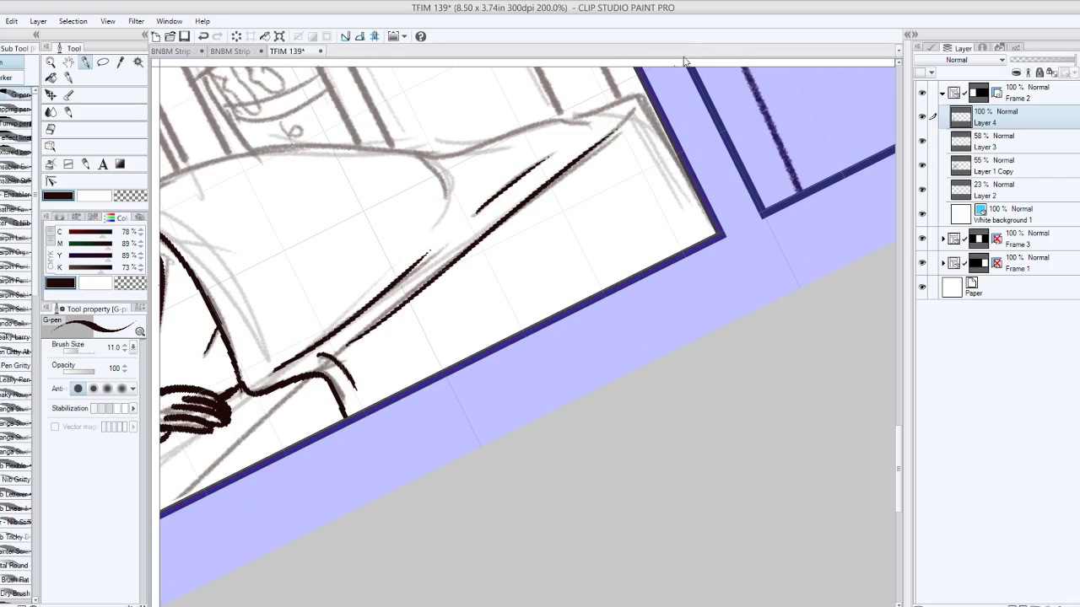
pyautogui.moveTo(392, 236); pyautogui.dragTo(494, 126)
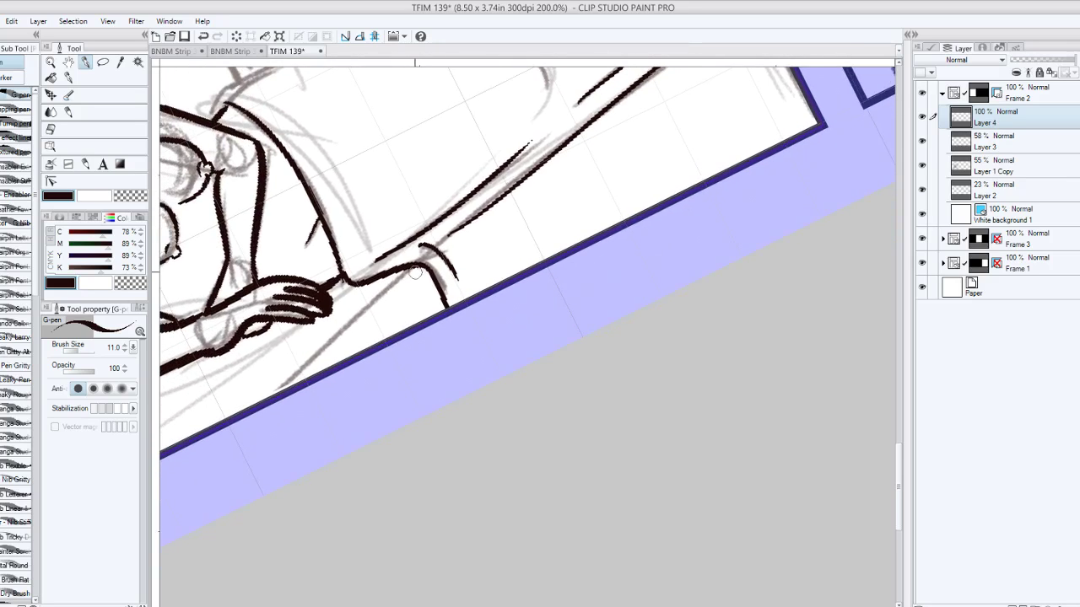
# Ink the straight bed edge line from the draped blanket fold diagonally down to the frame border.
pyautogui.moveTo(413, 267); pyautogui.dragTo(295, 383)
pyautogui.hotkey('ctrl', 'z')
pyautogui.moveTo(413, 264); pyautogui.dragTo(271, 395)
pyautogui.hotkey('ctrl', 'z')
pyautogui.moveTo(415, 265); pyautogui.dragTo(271, 395)
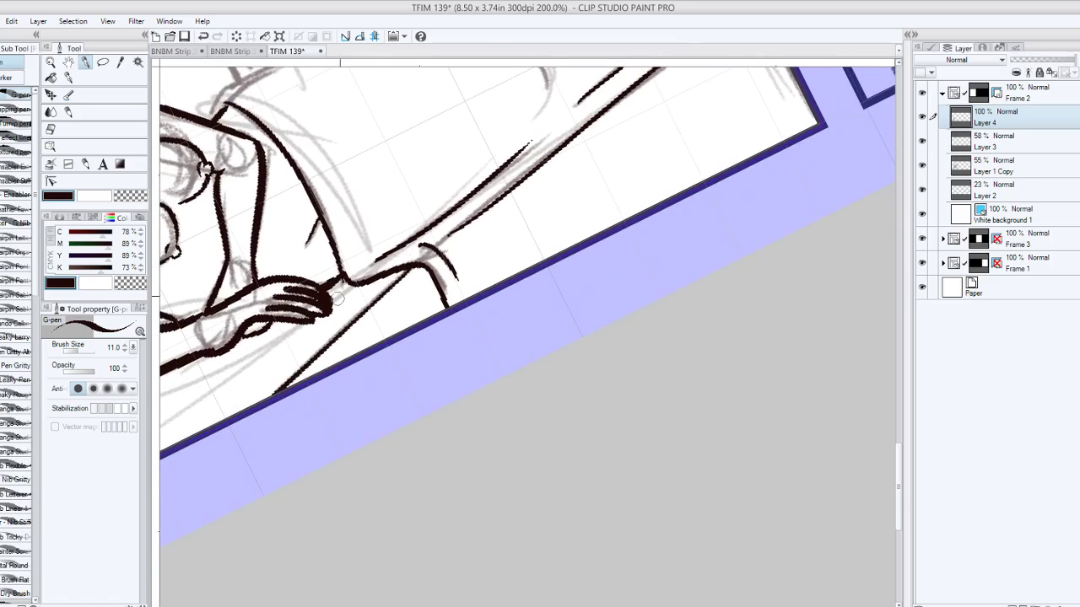
# Ink the blanket's upper contour over the feet up to the corner at the foot of the bed.
pyautogui.moveTo(527, 74); pyautogui.dragTo(361, 211)
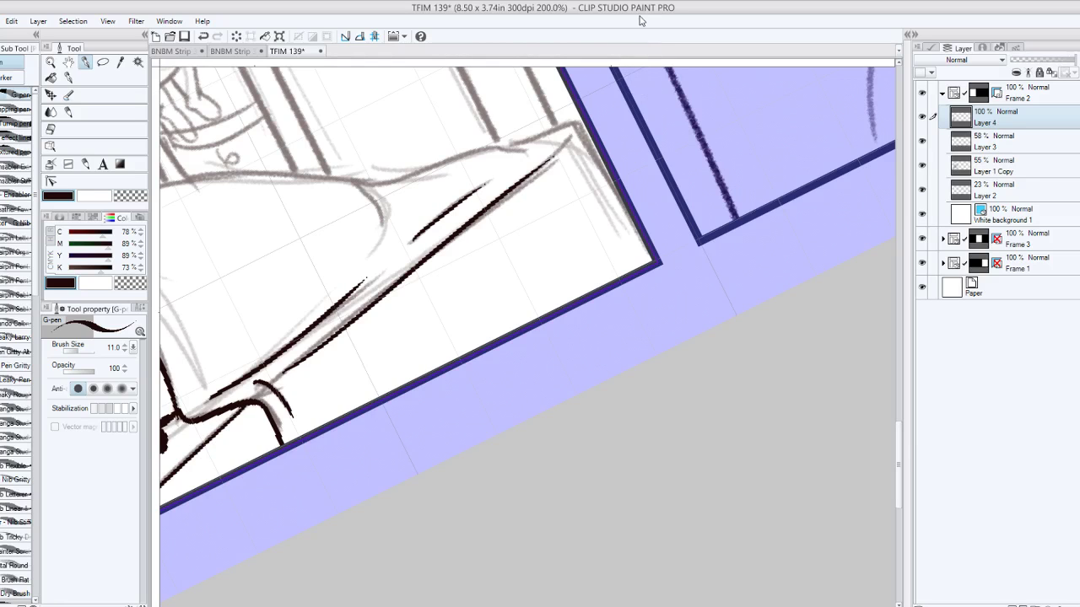
pyautogui.moveTo(538, 368); pyautogui.dragTo(639, 321)
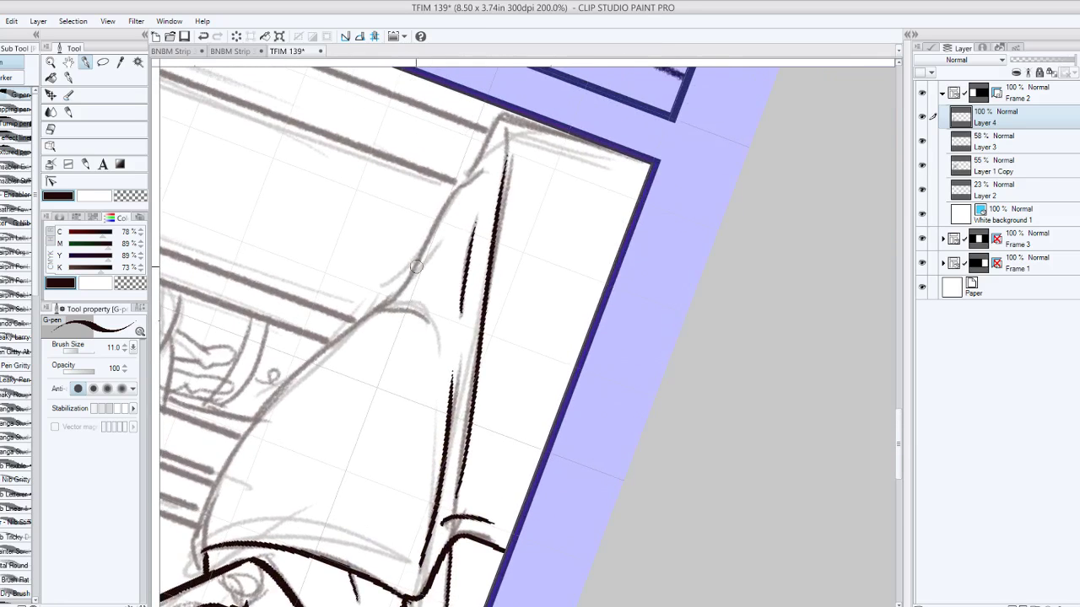
pyautogui.moveTo(385, 304)
pyautogui.mouseDown()
pyautogui.moveTo(477, 178)
pyautogui.moveTo(470, 166)
pyautogui.moveTo(504, 116)
pyautogui.mouseUp()
pyautogui.hotkey('ctrl', 'z')
pyautogui.moveTo(464, 182); pyautogui.dragTo(503, 121)
# Ink the upright corner edge at the foot of the bed, from the blanket's corner down to the frame border.
pyautogui.moveTo(544, 363)
pyautogui.mouseDown()
pyautogui.moveTo(548, 253)
pyautogui.moveTo(612, 308)
pyautogui.moveTo(491, 280)
pyautogui.mouseUp()
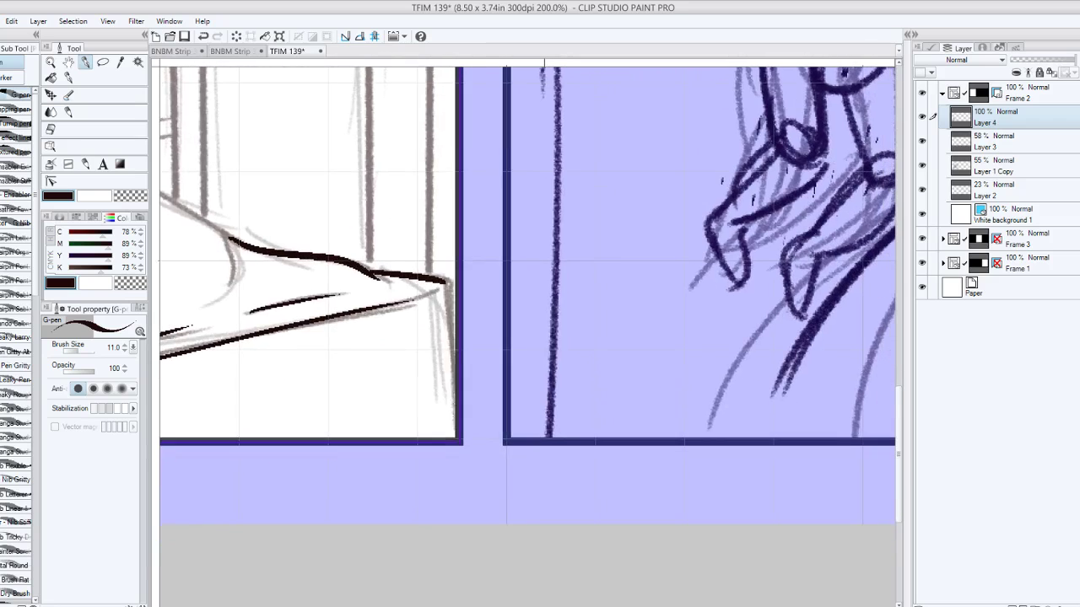
pyautogui.moveTo(441, 252); pyautogui.dragTo(449, 401)
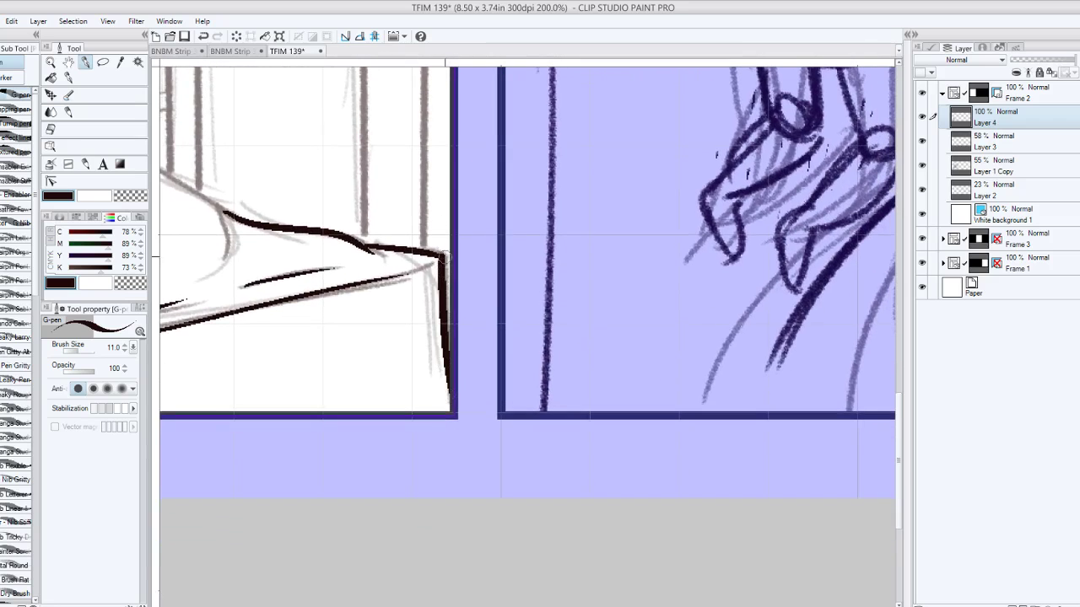
pyautogui.hotkey('ctrl', 'z')
pyautogui.moveTo(442, 253); pyautogui.dragTo(448, 390)
pyautogui.hotkey('ctrl', 'z')
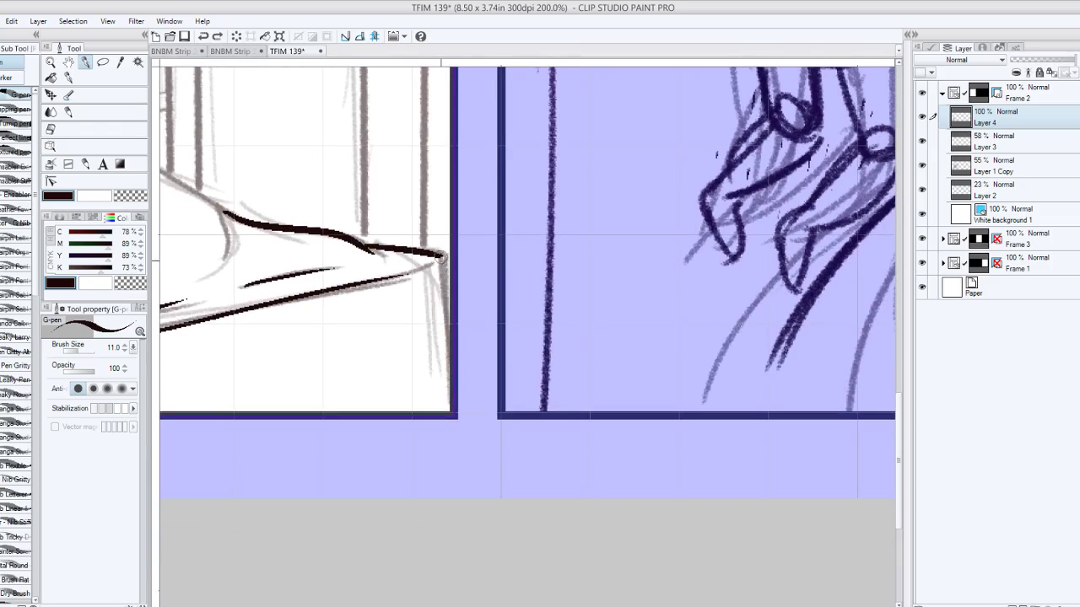
pyautogui.moveTo(442, 255); pyautogui.dragTo(449, 393)
# Ink the short rounded corner where the blanket's upper contour starts at the woman's far hip.
pyautogui.moveTo(413, 162)
pyautogui.mouseDown()
pyautogui.moveTo(643, 170)
pyautogui.moveTo(665, 185)
pyautogui.mouseUp()
pyautogui.moveTo(703, 436); pyautogui.dragTo(759, 222)
pyautogui.moveTo(422, 380); pyautogui.dragTo(566, 305)
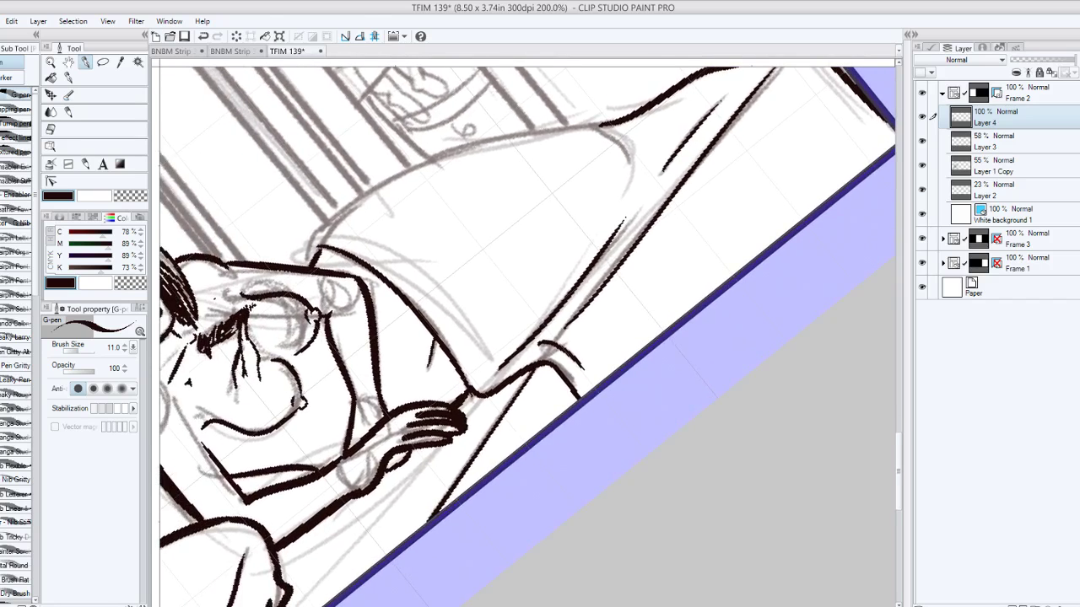
pyautogui.moveTo(674, 405); pyautogui.dragTo(689, 348)
pyautogui.moveTo(500, 439); pyautogui.dragTo(586, 392)
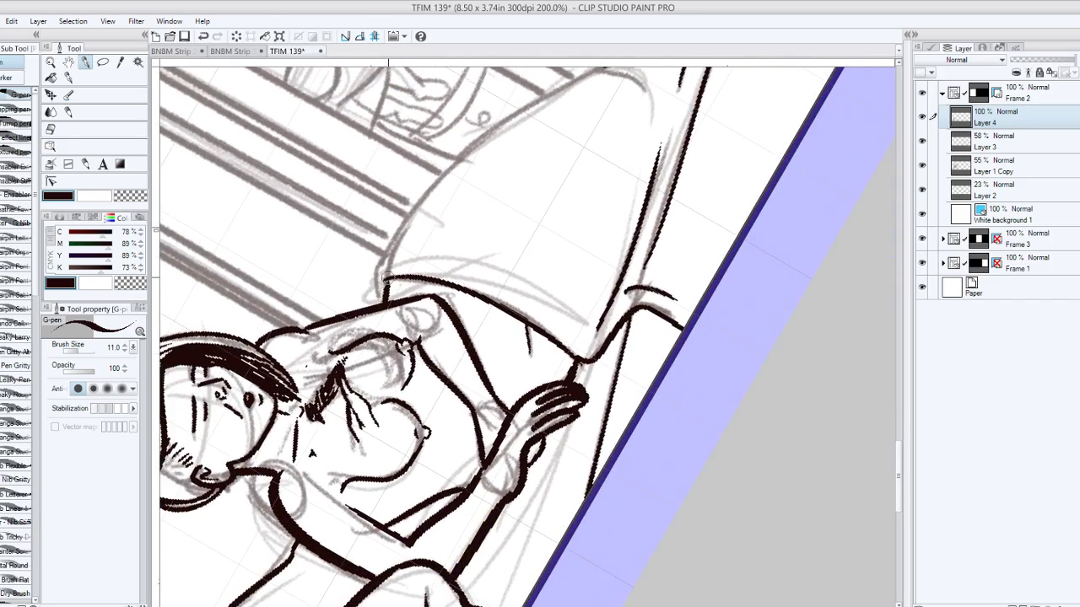
pyautogui.moveTo(381, 296); pyautogui.dragTo(393, 233)
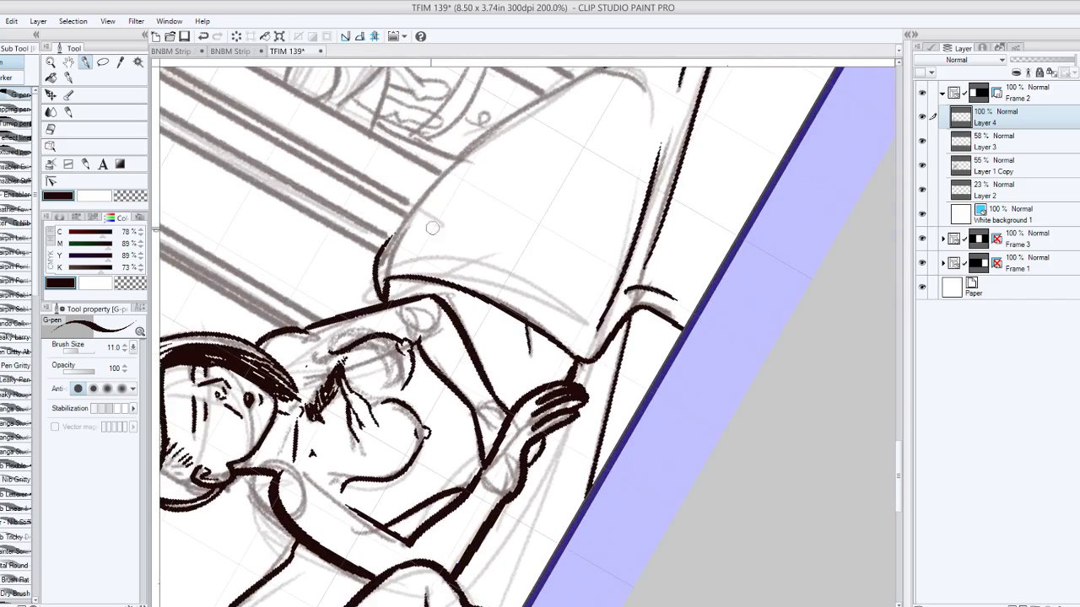
pyautogui.hotkey('ctrl', 'z')
pyautogui.moveTo(379, 299); pyautogui.dragTo(390, 257)
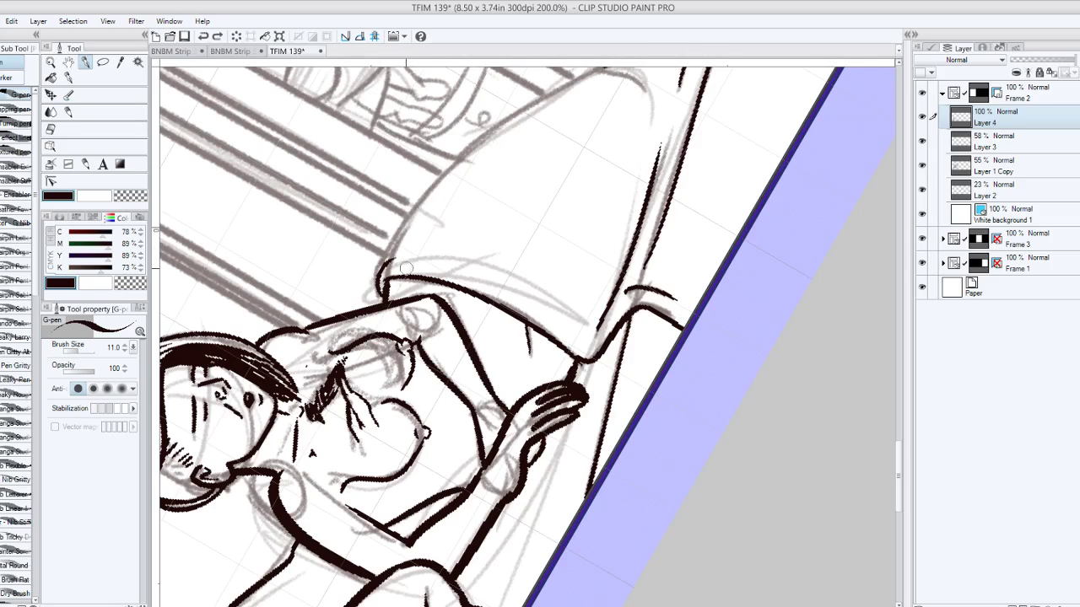
pyautogui.hotkey('ctrl', 'z')
pyautogui.moveTo(379, 301)
pyautogui.mouseDown()
pyautogui.moveTo(404, 245)
pyautogui.moveTo(580, 69)
pyautogui.moveTo(544, 150)
pyautogui.mouseUp()
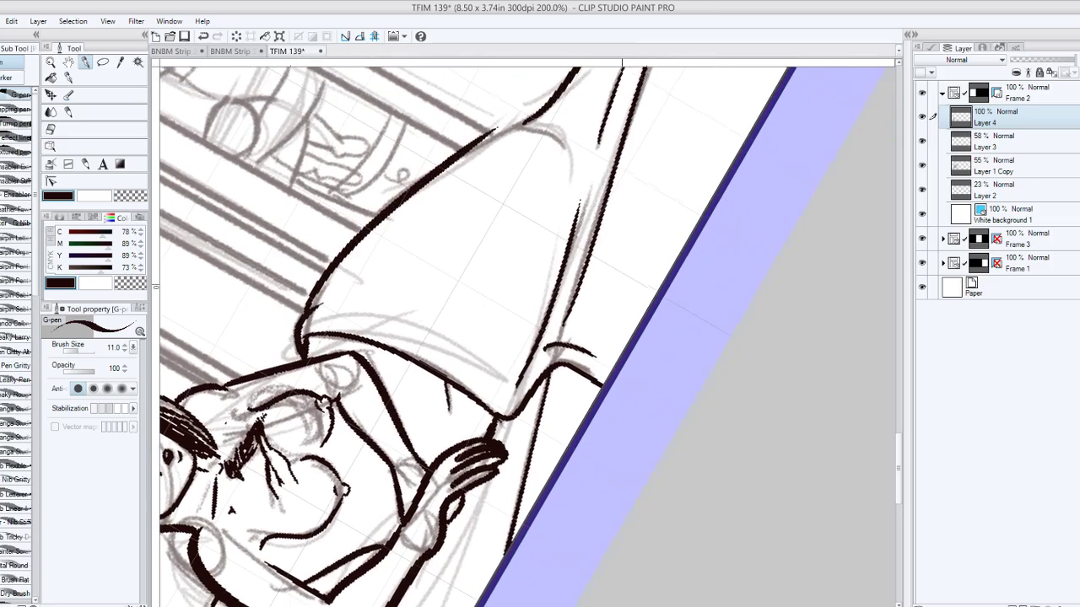
pyautogui.press('-')
pyautogui.moveTo(607, 253); pyautogui.dragTo(622, 317)
pyautogui.hotkey('ctrl', 'z')
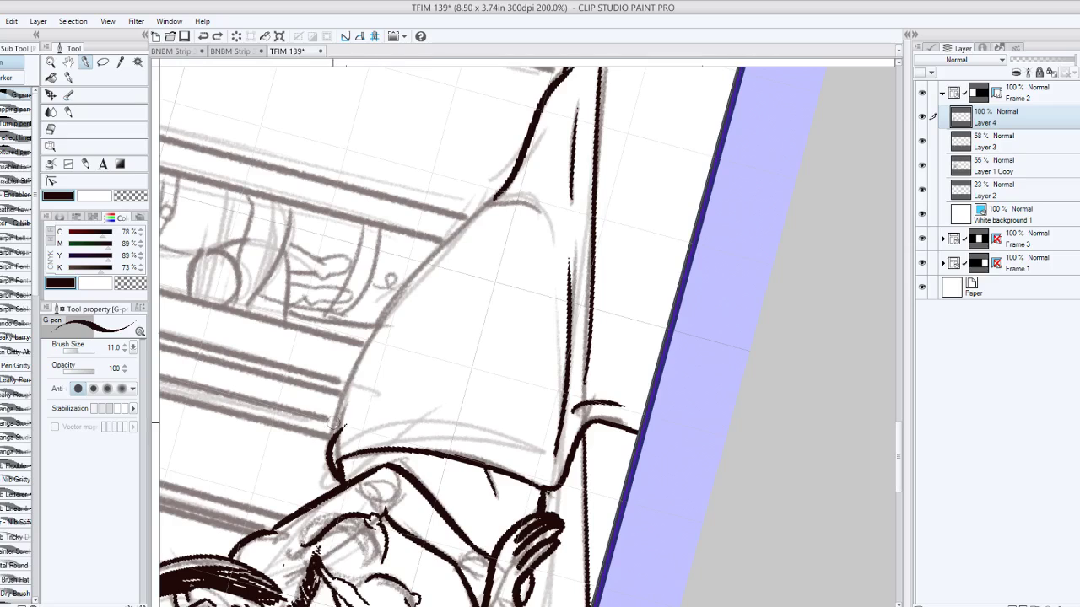
# Ink the long blanket contour over the hip and legs to the lower-leg line, plus the short curved fold at their junction.
pyautogui.moveTo(334, 431); pyautogui.dragTo(507, 199)
pyautogui.hotkey('ctrl', 'z')
pyautogui.moveTo(335, 432); pyautogui.dragTo(510, 196)
pyautogui.hotkey('ctrl', 'z')
pyautogui.moveTo(335, 432); pyautogui.dragTo(477, 207)
pyautogui.hotkey('ctrl', 'z')
pyautogui.moveTo(333, 432)
pyautogui.mouseDown()
pyautogui.moveTo(427, 263)
pyautogui.moveTo(510, 194)
pyautogui.moveTo(544, 211)
pyautogui.mouseUp()
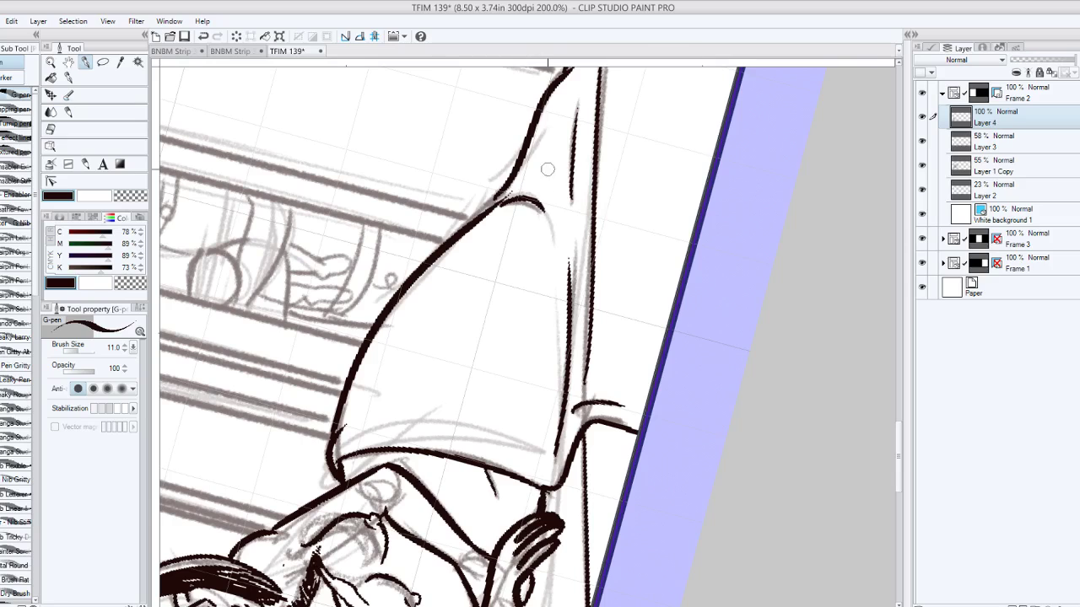
pyautogui.hotkey('ctrl', 'z')
pyautogui.moveTo(493, 202); pyautogui.dragTo(542, 211)
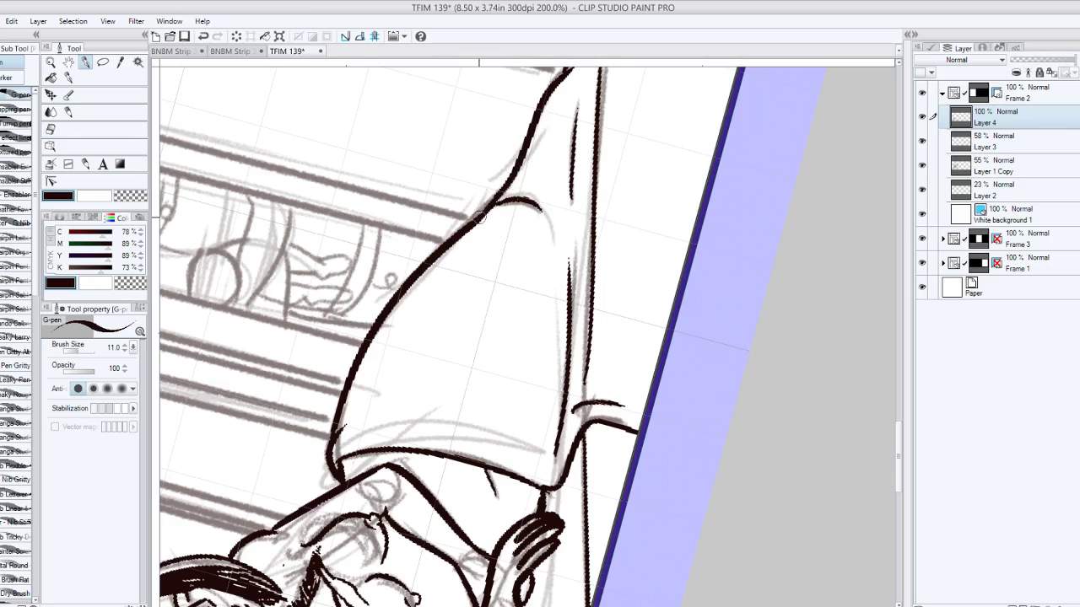
# Try to redraw the outer contour of the woman's near shoulder and upper arm down to the pillow.
pyautogui.scroll(-3, 485, 72)
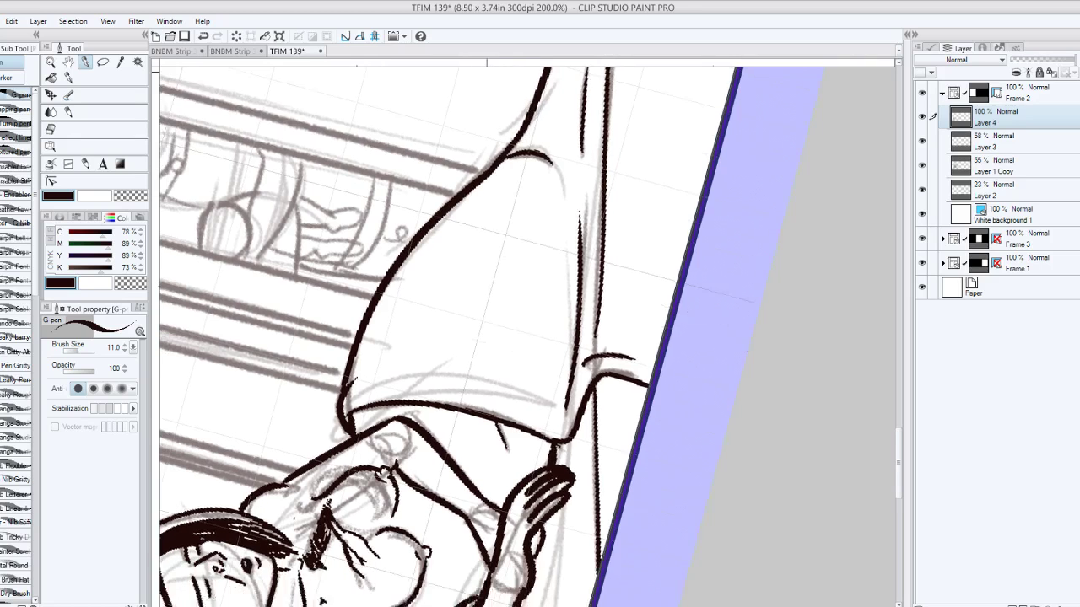
pyautogui.moveTo(540, 371); pyautogui.dragTo(534, 333)
pyautogui.moveTo(607, 228); pyautogui.dragTo(658, 346)
pyautogui.moveTo(472, 422)
pyautogui.mouseDown()
pyautogui.moveTo(544, 284)
pyautogui.moveTo(539, 293)
pyautogui.mouseUp()
pyautogui.moveTo(432, 413)
pyautogui.mouseDown()
pyautogui.moveTo(433, 458)
pyautogui.moveTo(530, 433)
pyautogui.moveTo(603, 392)
pyautogui.mouseUp()
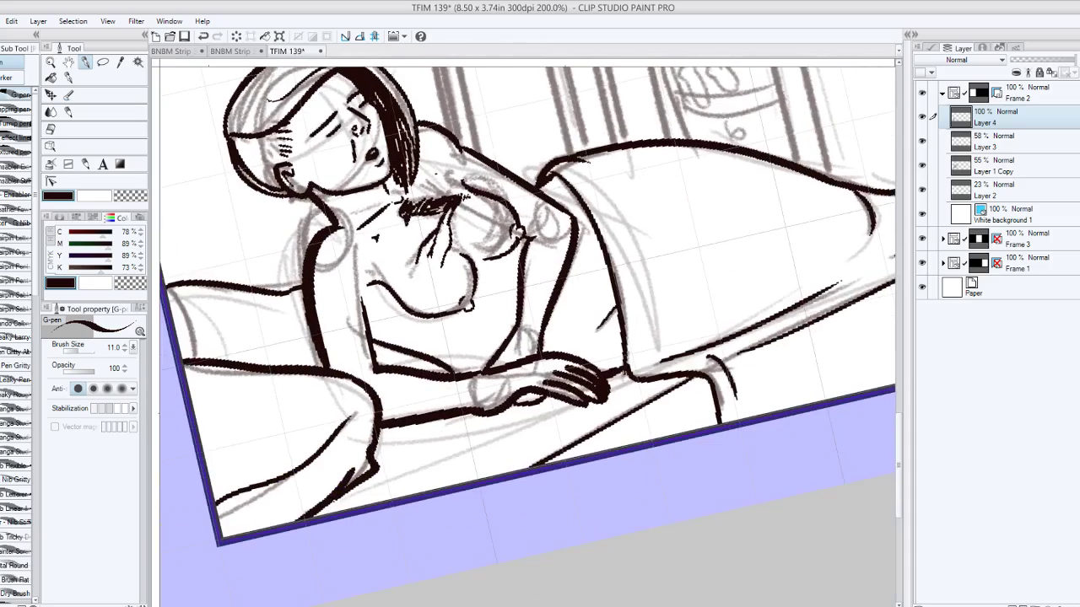
pyautogui.moveTo(539, 320)
pyautogui.mouseDown()
pyautogui.moveTo(520, 360)
pyautogui.moveTo(475, 338)
pyautogui.moveTo(592, 328)
pyautogui.mouseUp()
pyautogui.scroll(-3, 472, 253)
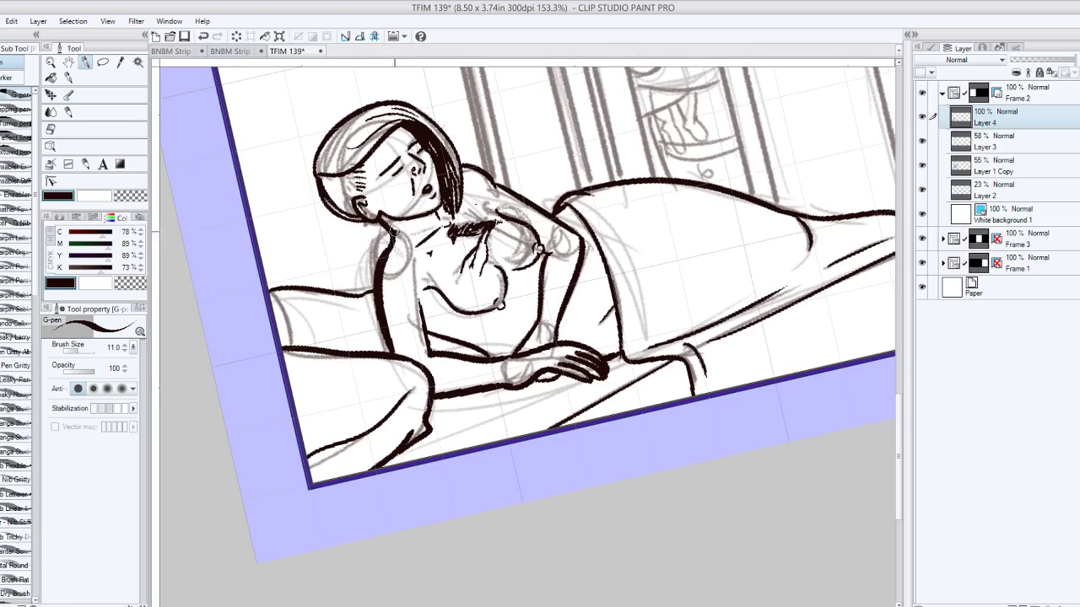
pyautogui.hotkey('ctrl', 'z')
pyautogui.hotkey('ctrl', 'y')
pyautogui.moveTo(463, 129); pyautogui.dragTo(420, 151)
pyautogui.moveTo(411, 279); pyautogui.dragTo(558, 304)
pyautogui.moveTo(421, 277)
pyautogui.mouseDown()
pyautogui.moveTo(401, 354)
pyautogui.moveTo(412, 338)
pyautogui.mouseUp()
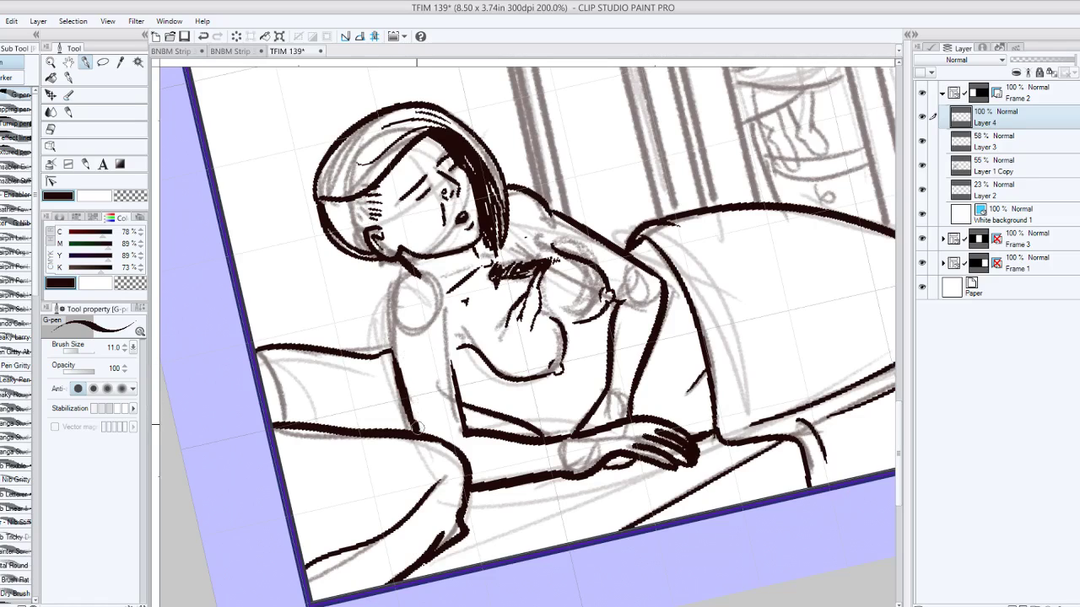
pyautogui.moveTo(415, 427)
pyautogui.mouseDown()
pyautogui.moveTo(405, 323)
pyautogui.moveTo(404, 401)
pyautogui.mouseUp()
pyautogui.hotkey('ctrl', 'z')
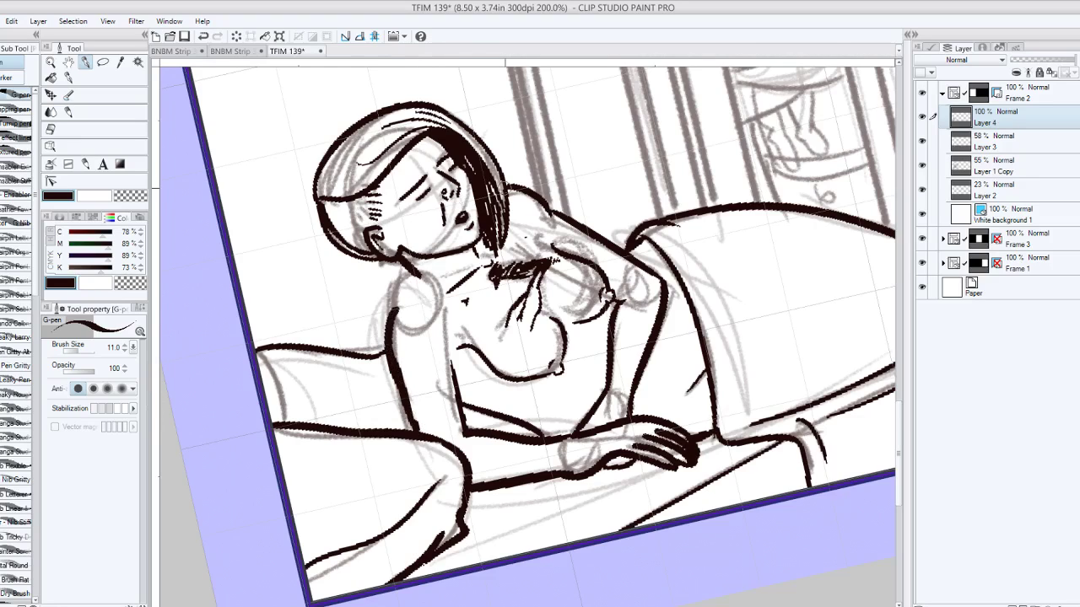
pyautogui.hotkey('ctrl', 'z')
pyautogui.moveTo(400, 306)
pyautogui.mouseDown()
pyautogui.moveTo(427, 427)
pyautogui.moveTo(436, 290)
pyautogui.moveTo(497, 304)
pyautogui.moveTo(411, 377)
pyautogui.moveTo(392, 336)
pyautogui.moveTo(403, 406)
pyautogui.mouseUp()
pyautogui.hotkey('ctrl', 'z')
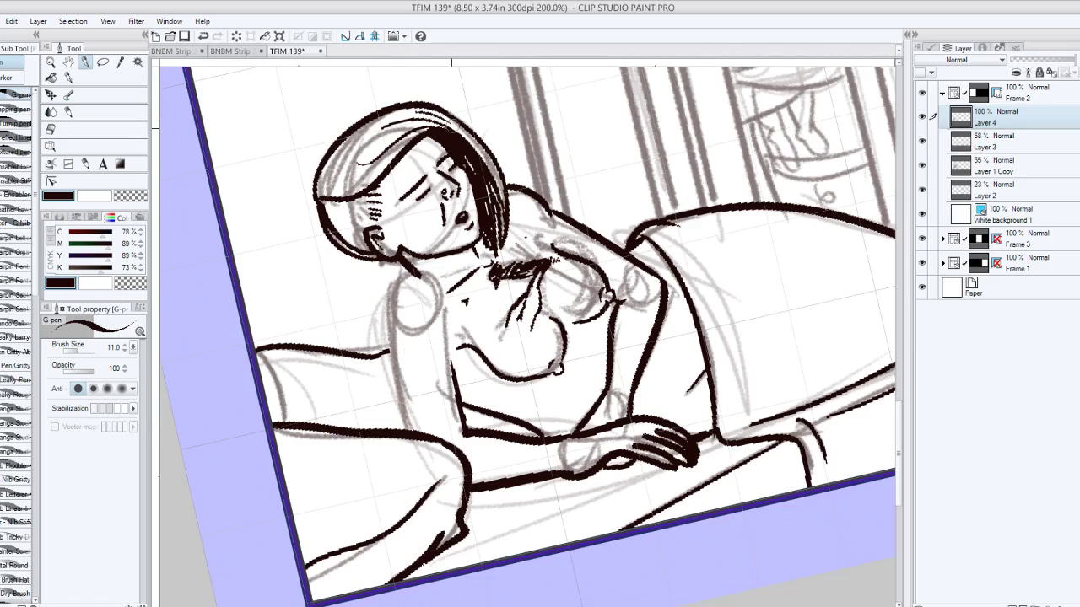
pyautogui.moveTo(416, 276); pyautogui.dragTo(400, 397)
pyautogui.hotkey('ctrl', 'z')
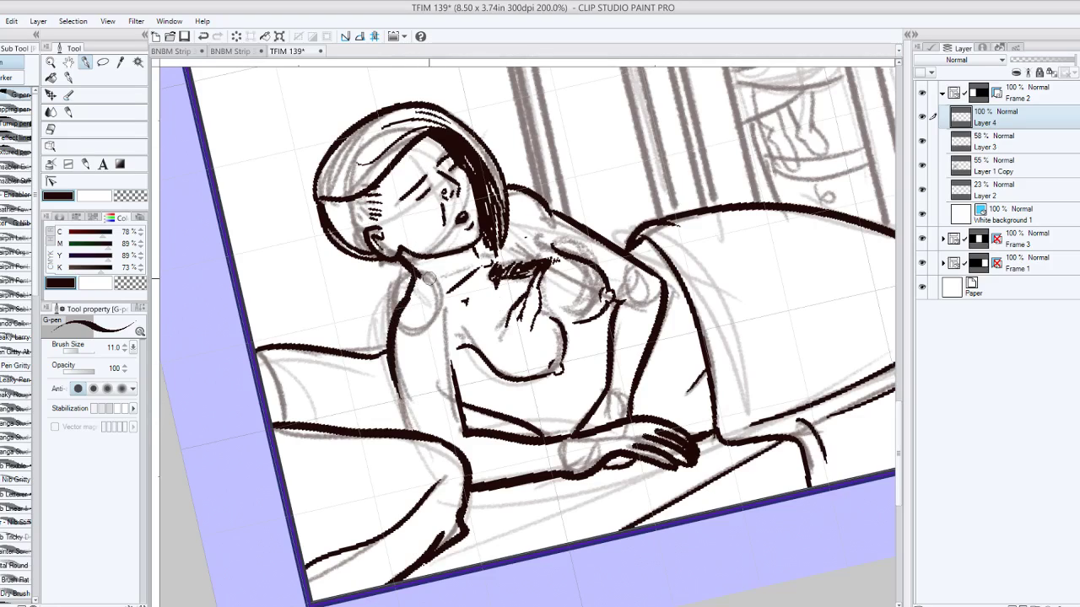
pyautogui.hotkey('ctrl', 'z')
pyautogui.hotkey('ctrl', 'z')
# Ink the near shoulder and outer upper arm as a smooth contour from the neck down to the pillow.
pyautogui.moveTo(411, 275); pyautogui.dragTo(400, 314)
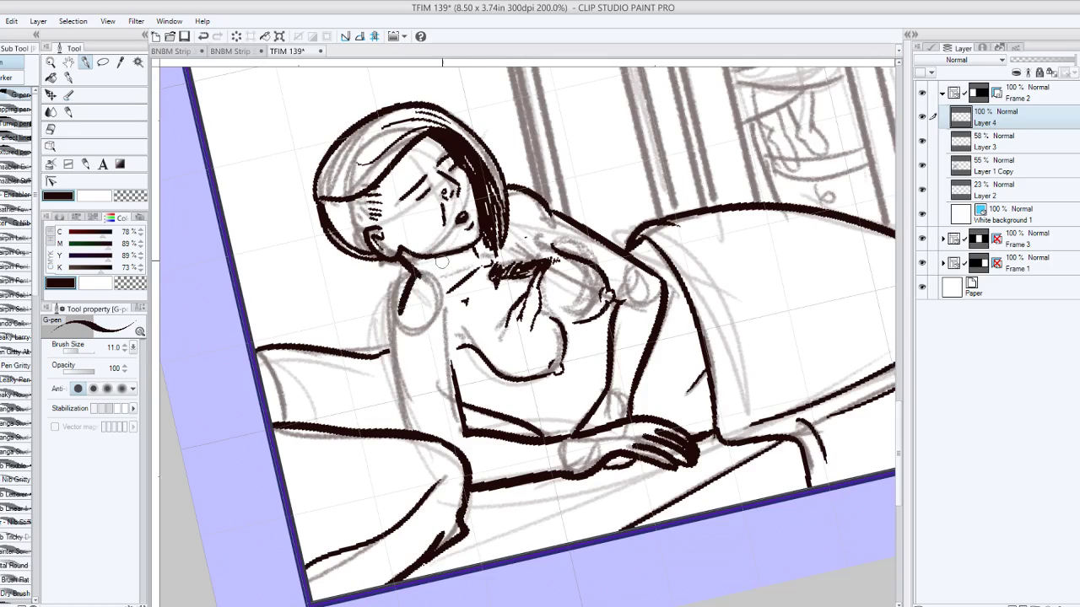
pyautogui.hotkey('ctrl', 'z')
pyautogui.moveTo(414, 270)
pyautogui.mouseDown()
pyautogui.moveTo(395, 327)
pyautogui.moveTo(393, 402)
pyautogui.mouseUp()
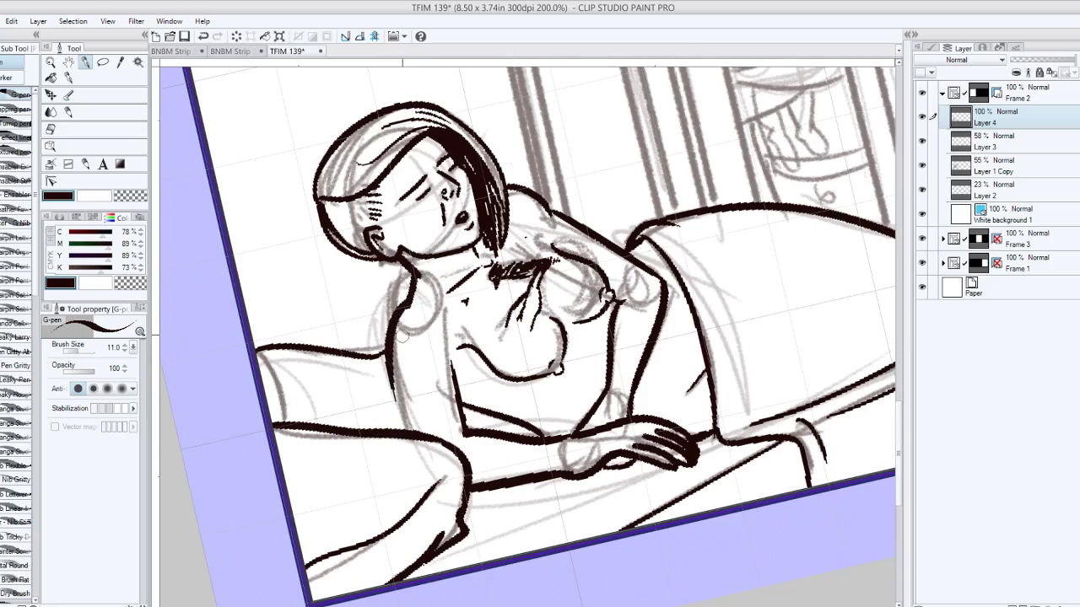
pyautogui.hotkey('ctrl', 'z')
pyautogui.moveTo(407, 305)
pyautogui.mouseDown()
pyautogui.moveTo(398, 411)
pyautogui.moveTo(394, 373)
pyautogui.mouseUp()
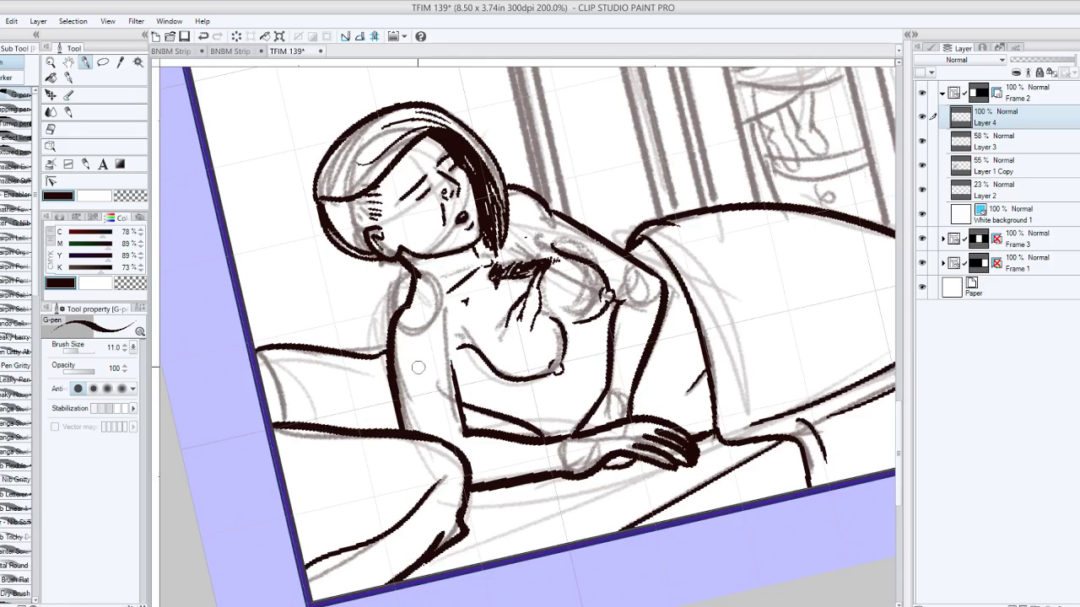
pyautogui.hotkey('ctrl', 'z')
pyautogui.moveTo(401, 428); pyautogui.dragTo(393, 344)
pyautogui.hotkey('ctrl', 'z')
pyautogui.hotkey('ctrl', 'z')
# Re-ink the curve of the far shoulder from behind the hair to the upper arm line.
pyautogui.moveTo(432, 206); pyautogui.dragTo(389, 237)
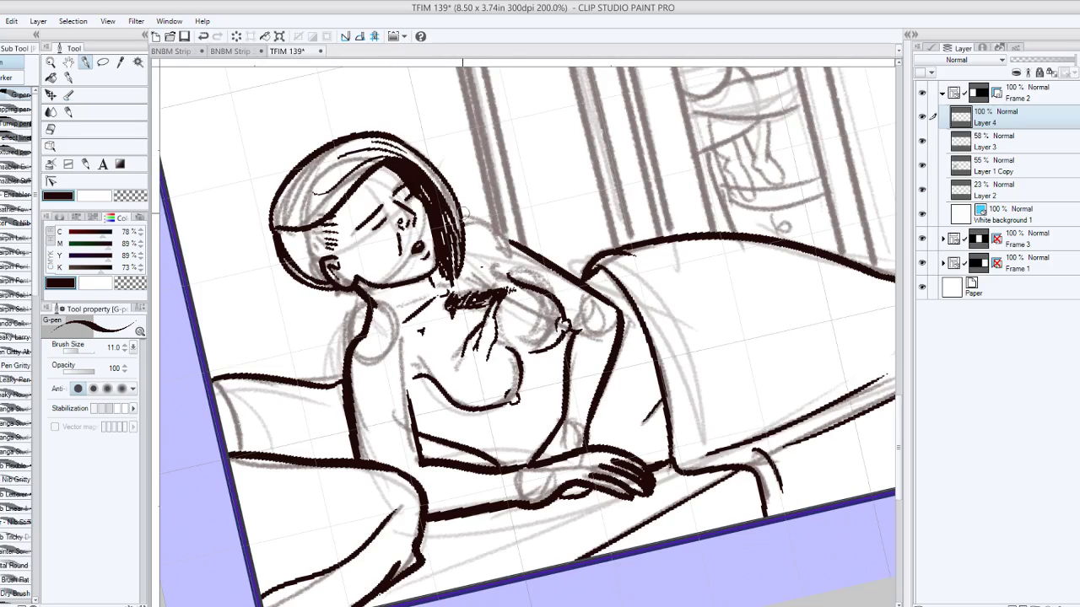
pyautogui.moveTo(464, 221); pyautogui.dragTo(508, 241)
pyautogui.hotkey('ctrl', 'z')
pyautogui.moveTo(539, 167); pyautogui.dragTo(495, 123)
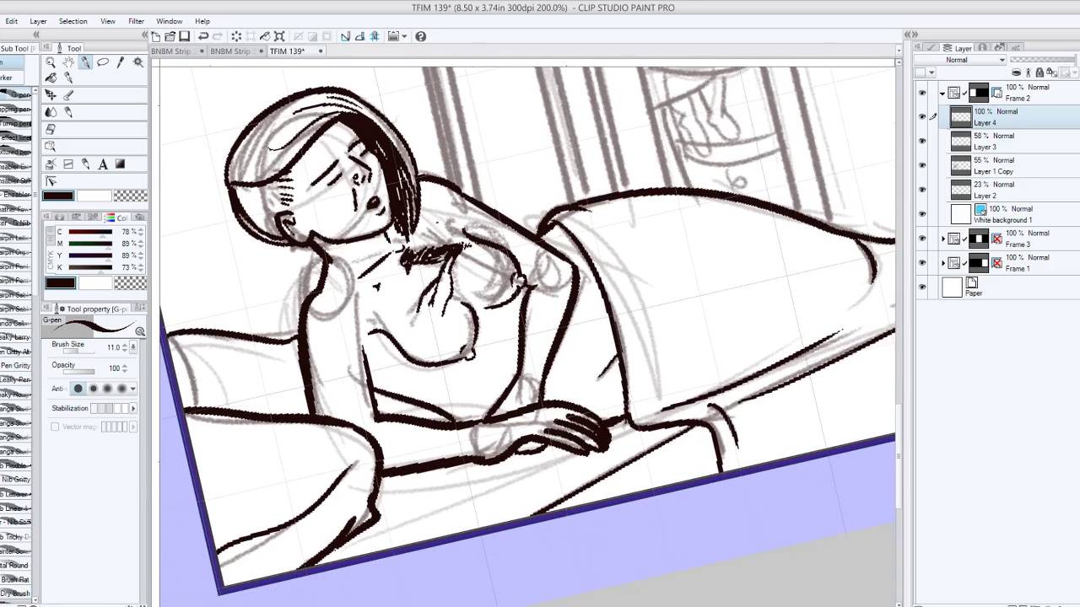
# Choose the Linear ruler and try to place a first ruler at the top of the sketched background panels.
pyautogui.moveTo(540, 321); pyautogui.dragTo(383, 560)
pyautogui.scroll(-5, 471, 275)
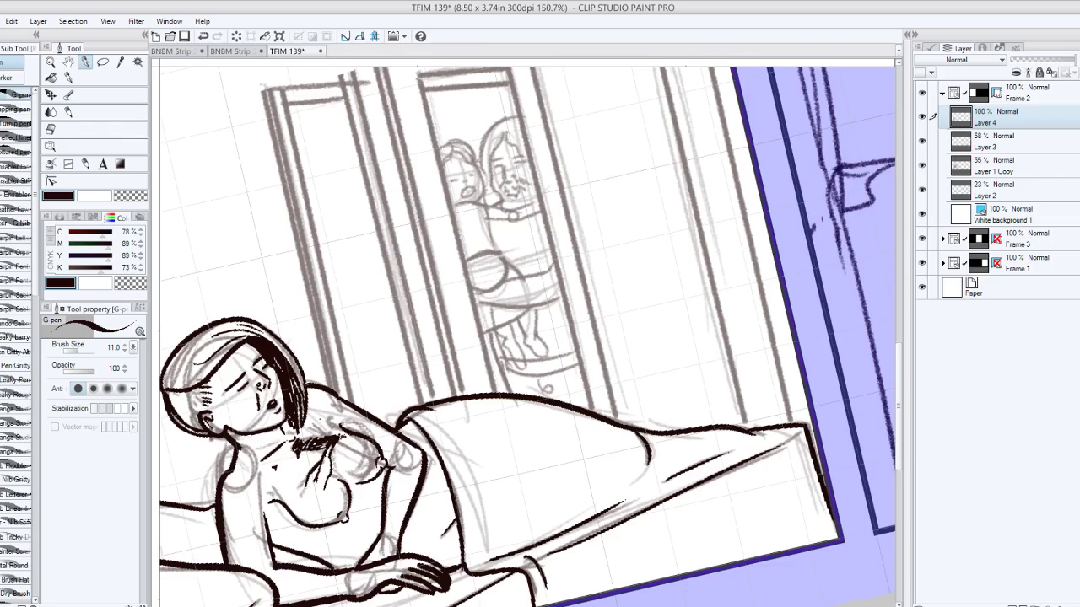
pyautogui.moveTo(529, 321); pyautogui.dragTo(566, 357)
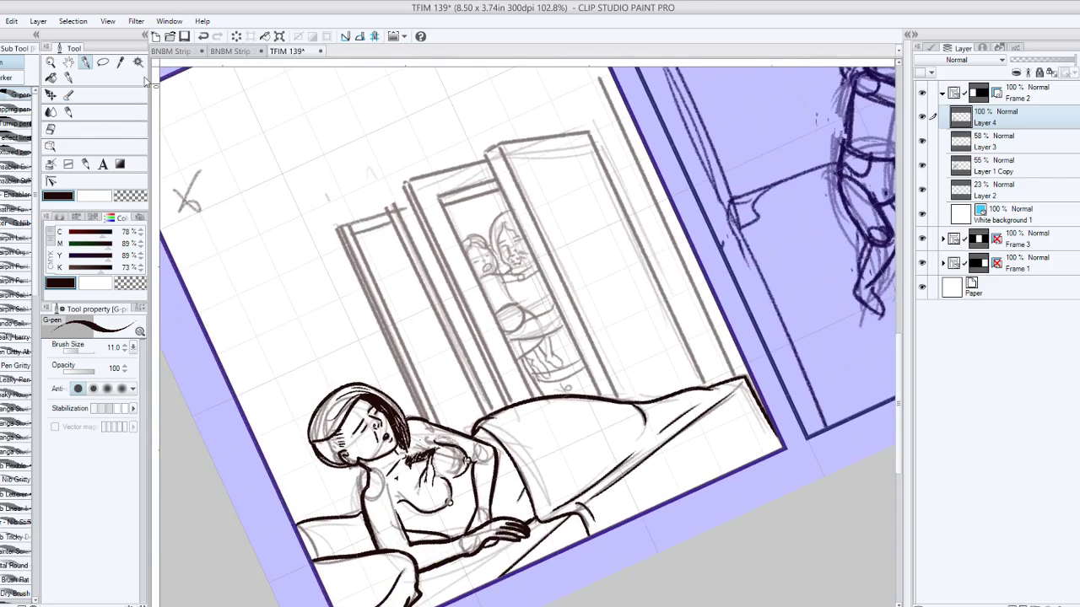
pyautogui.click(68, 164)
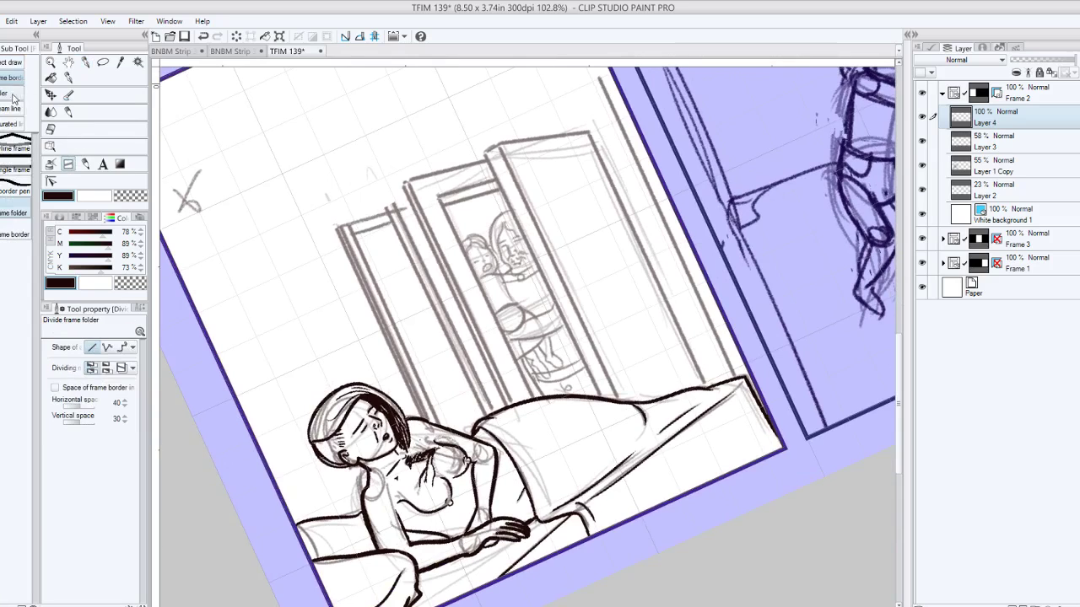
pyautogui.moveTo(540, 363); pyautogui.dragTo(479, 286)
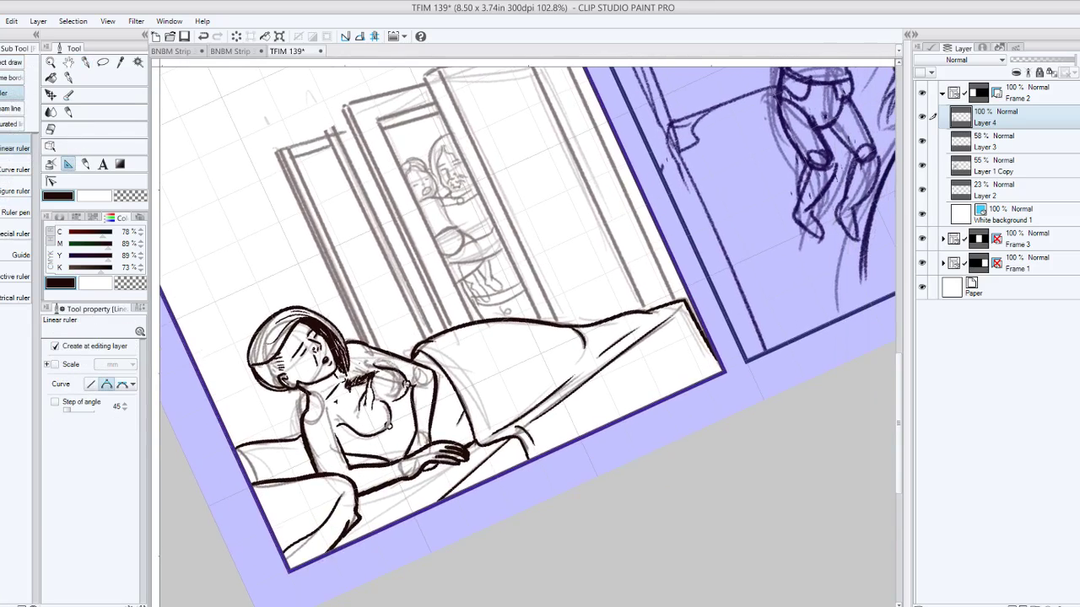
pyautogui.moveTo(540, 337); pyautogui.dragTo(435, 416)
pyautogui.moveTo(619, 450); pyautogui.dragTo(654, 417)
pyautogui.moveTo(506, 405); pyautogui.dragTo(594, 294)
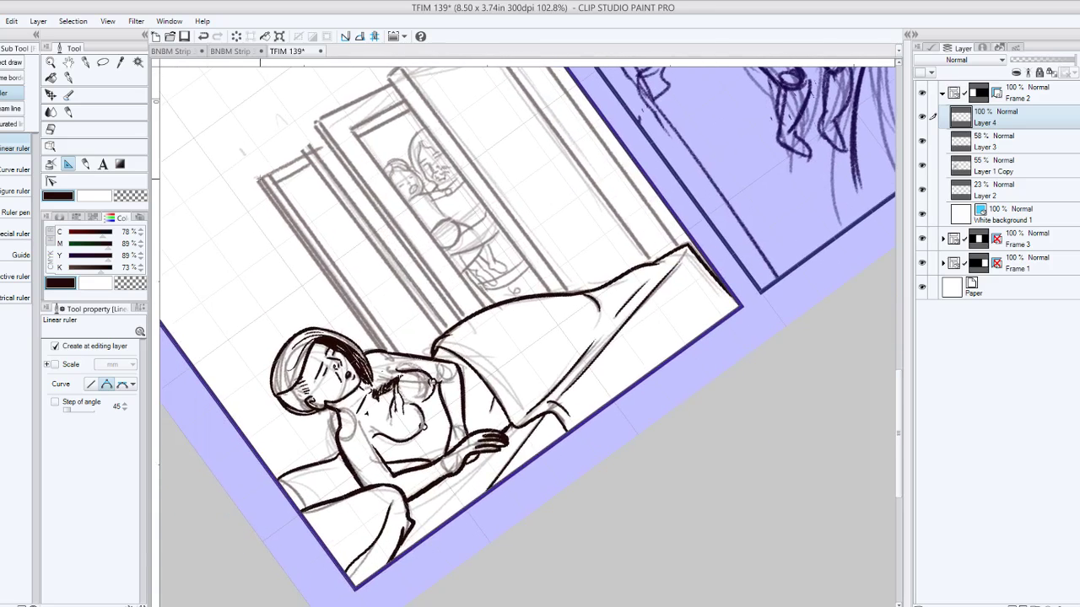
pyautogui.click(320, 150)
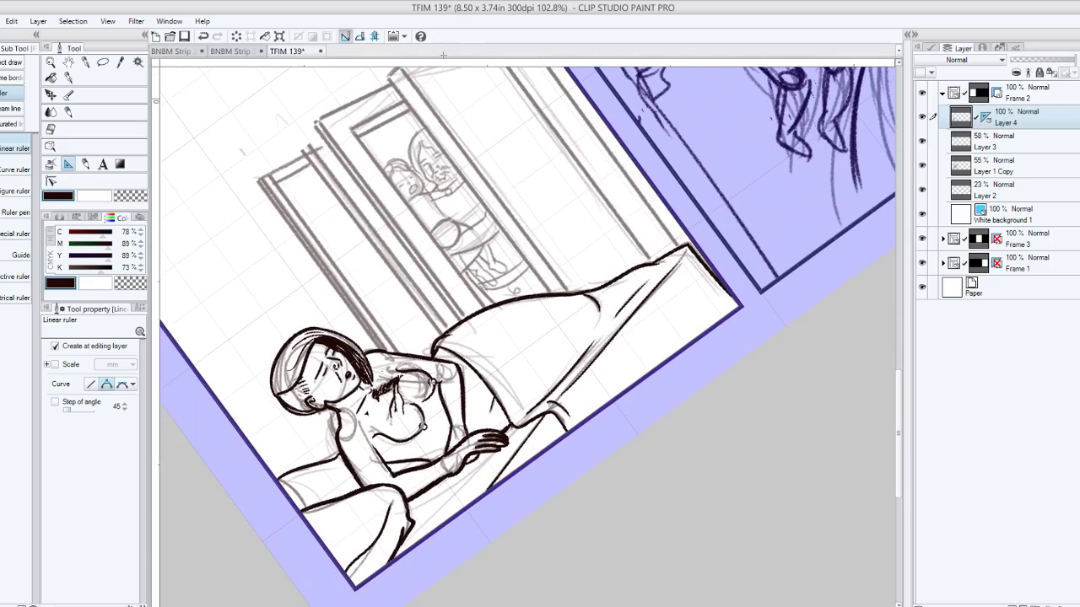
pyautogui.hotkey('ctrl', 'z')
# Lay linear rulers along the top and outer upright edge of the tall panel nearest the foot of the bed.
pyautogui.moveTo(464, 101); pyautogui.dragTo(426, 164)
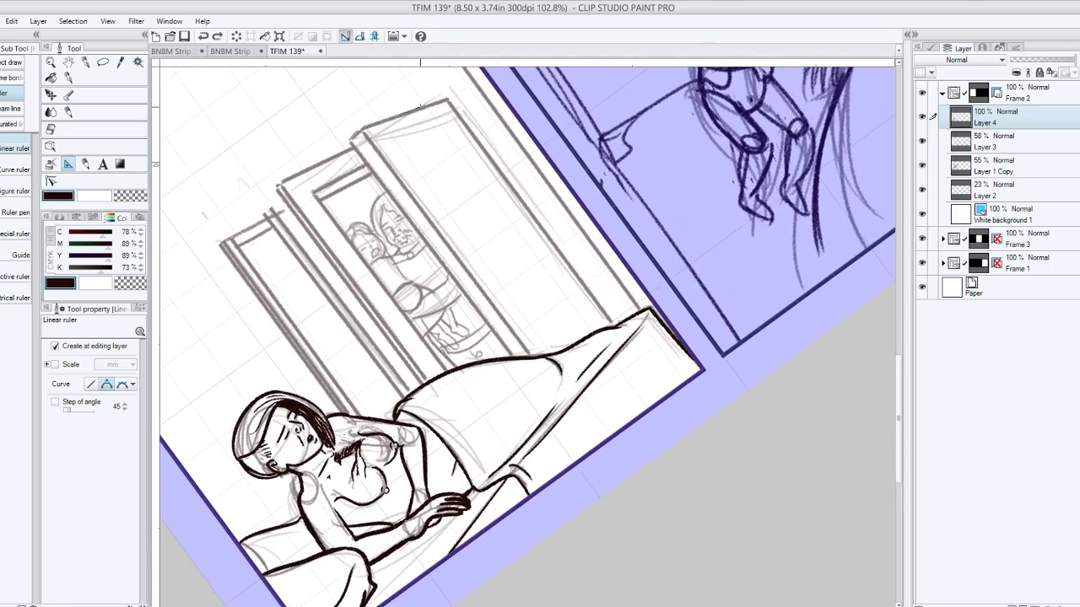
pyautogui.moveTo(364, 131)
pyautogui.mouseDown()
pyautogui.moveTo(450, 99)
pyautogui.moveTo(623, 331)
pyautogui.moveTo(614, 325)
pyautogui.mouseUp()
pyautogui.click(614, 325)
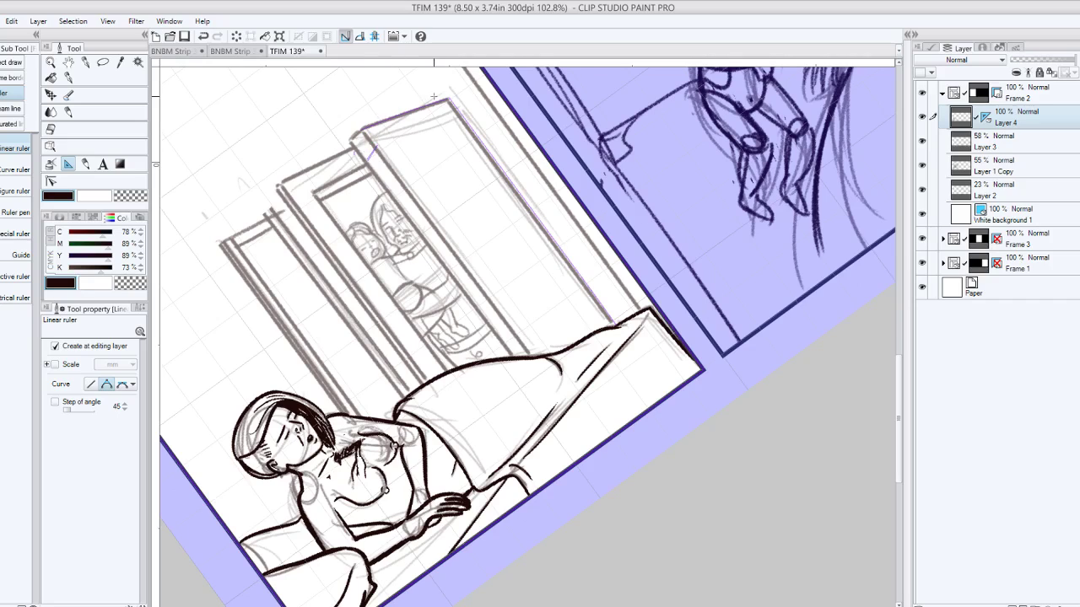
pyautogui.hotkey('ctrl', 'z')
# Lay linear rulers along the two inner upright edges of the tall panel, down to the blanket.
pyautogui.moveTo(350, 141); pyautogui.dragTo(514, 357)
pyautogui.moveTo(514, 359); pyautogui.dragTo(512, 355)
pyautogui.moveTo(364, 122)
pyautogui.mouseDown()
pyautogui.moveTo(521, 325)
pyautogui.moveTo(531, 354)
pyautogui.mouseUp()
pyautogui.moveTo(353, 149); pyautogui.dragTo(353, 149)
# Lay linear rulers along the frame edges of the middle panel containing the two figures.
pyautogui.moveTo(315, 190); pyautogui.dragTo(445, 369)
pyautogui.hotkey('ctrl', 'z')
pyautogui.moveTo(280, 184); pyautogui.dragTo(429, 382)
pyautogui.moveTo(276, 190); pyautogui.dragTo(424, 384)
# Lay linear rulers along the upright edges and inner top edge of the narrow panel behind the woman's head.
pyautogui.moveTo(274, 214); pyautogui.dragTo(407, 390)
pyautogui.moveTo(231, 238); pyautogui.dragTo(360, 416)
pyautogui.moveTo(271, 219); pyautogui.dragTo(346, 320)
pyautogui.moveTo(239, 243)
pyautogui.mouseDown()
pyautogui.moveTo(274, 226)
pyautogui.moveTo(251, 225)
pyautogui.moveTo(274, 213)
pyautogui.mouseUp()
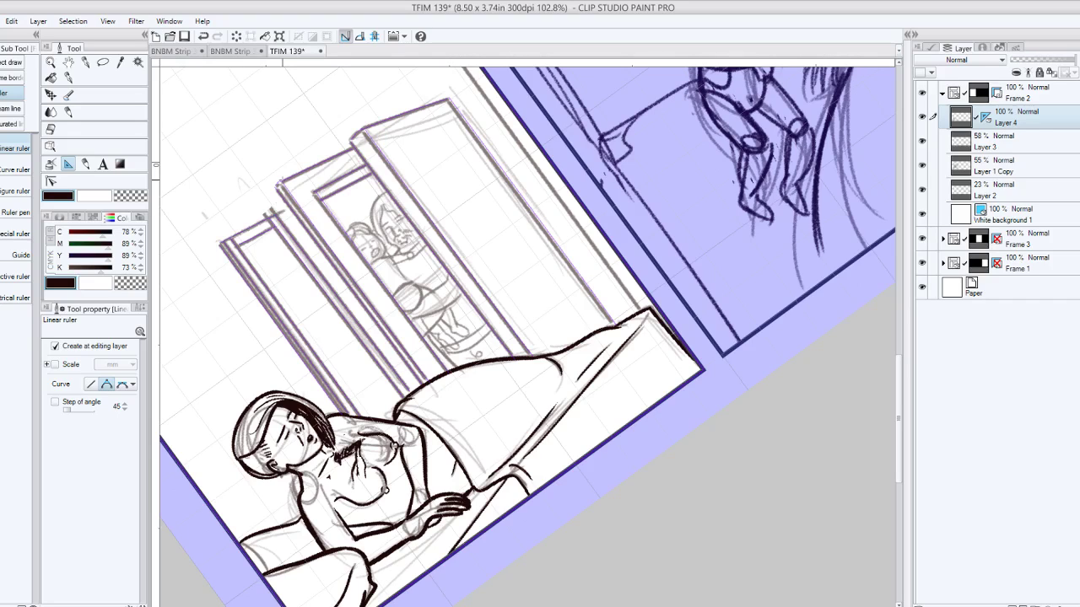
# Ink the outer and inner edges of the narrow panel behind the woman's head with the G-pen along the rulers.
pyautogui.click(68, 77)
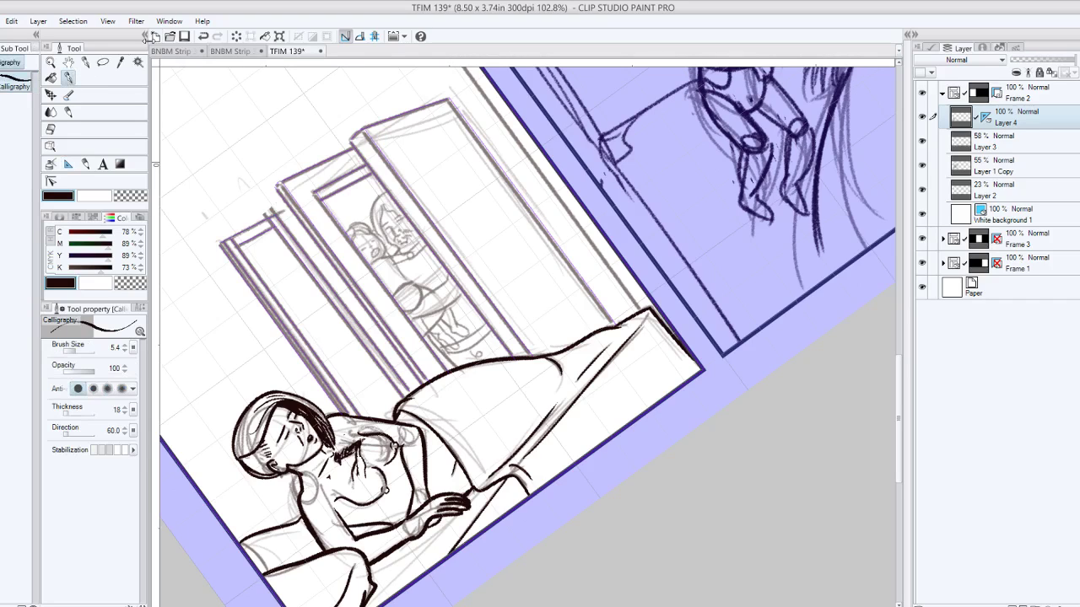
pyautogui.click(85, 62)
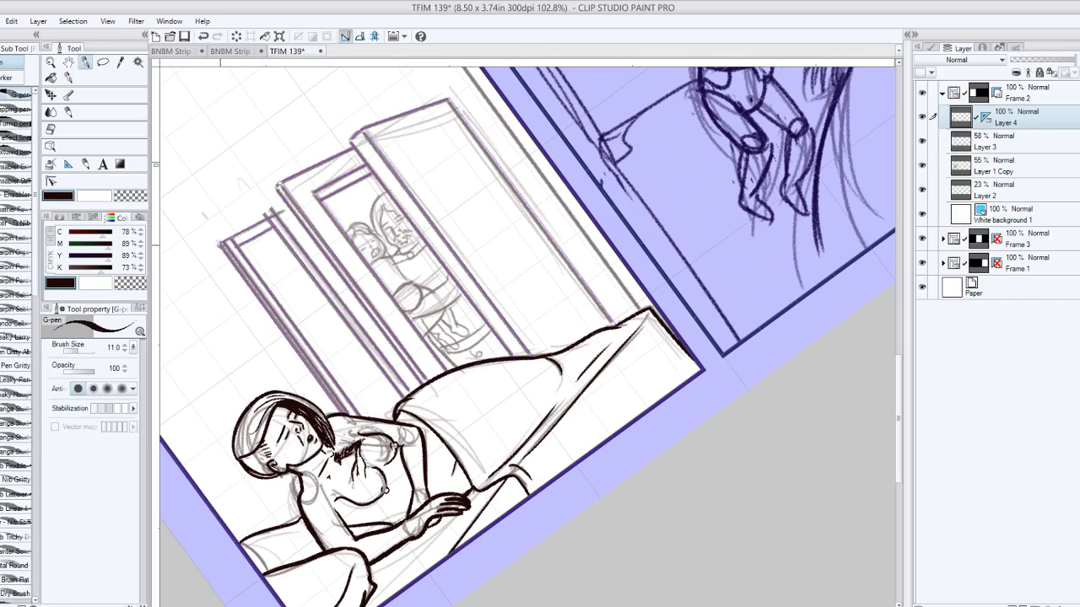
pyautogui.moveTo(219, 243); pyautogui.dragTo(346, 416)
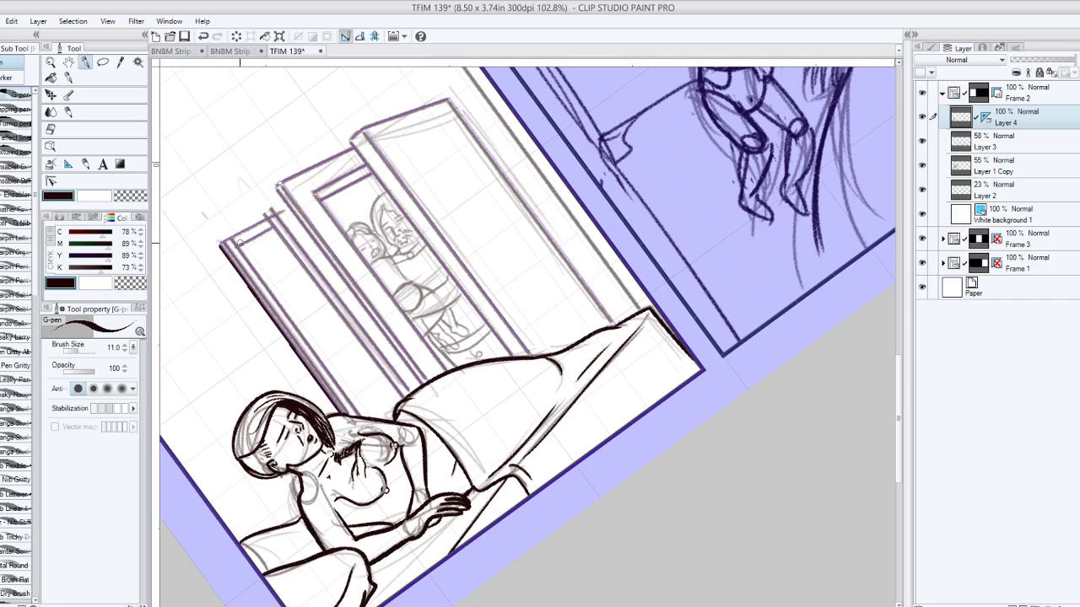
pyautogui.moveTo(240, 242); pyautogui.dragTo(356, 412)
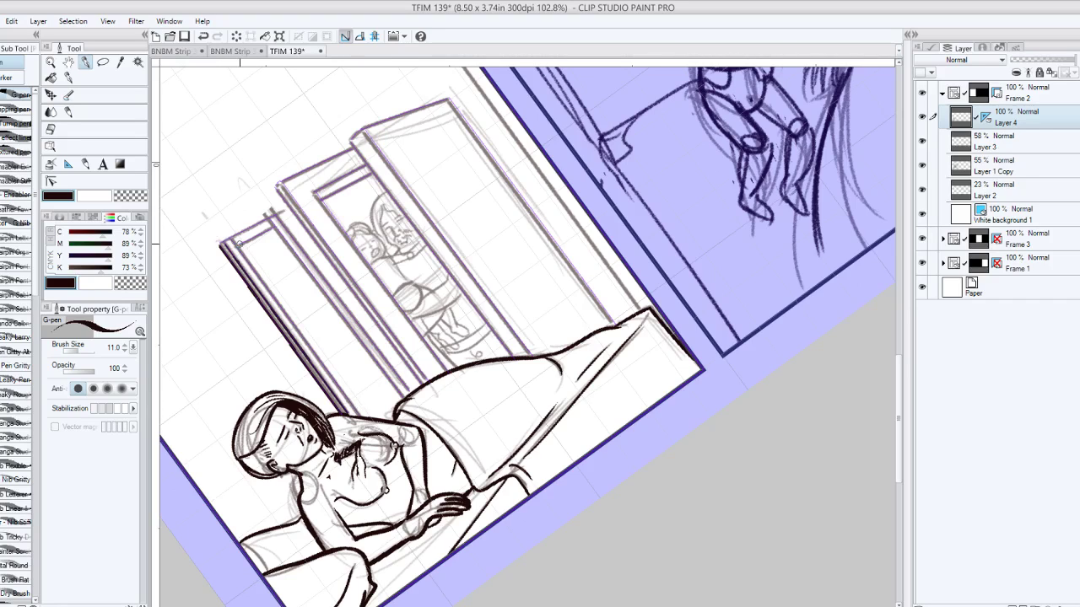
pyautogui.moveTo(239, 243); pyautogui.dragTo(262, 233)
pyautogui.hotkey('ctrl', 'z')
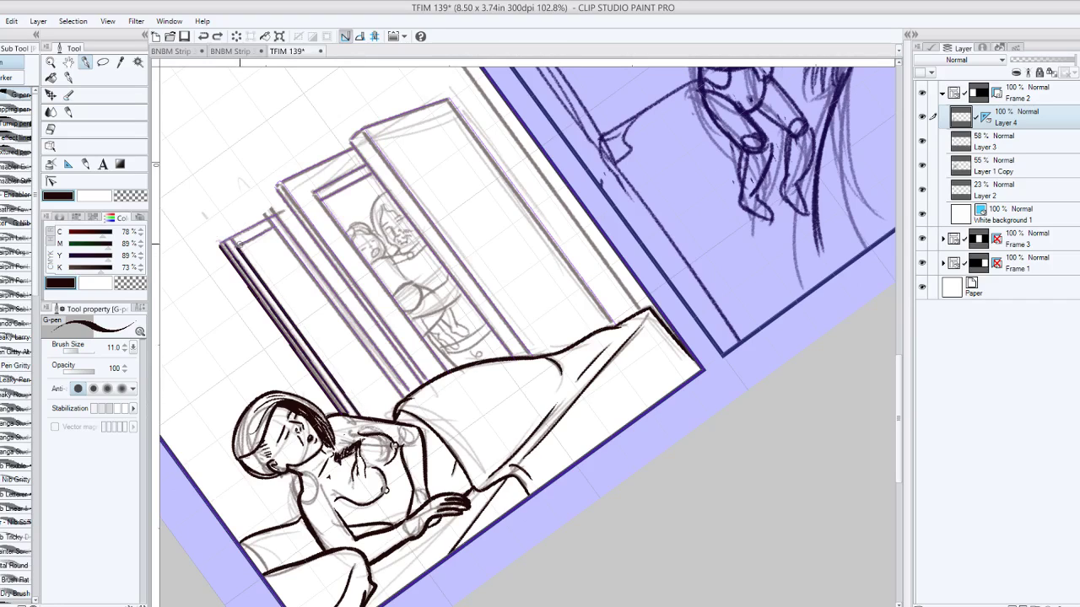
pyautogui.moveTo(238, 245); pyautogui.dragTo(270, 225)
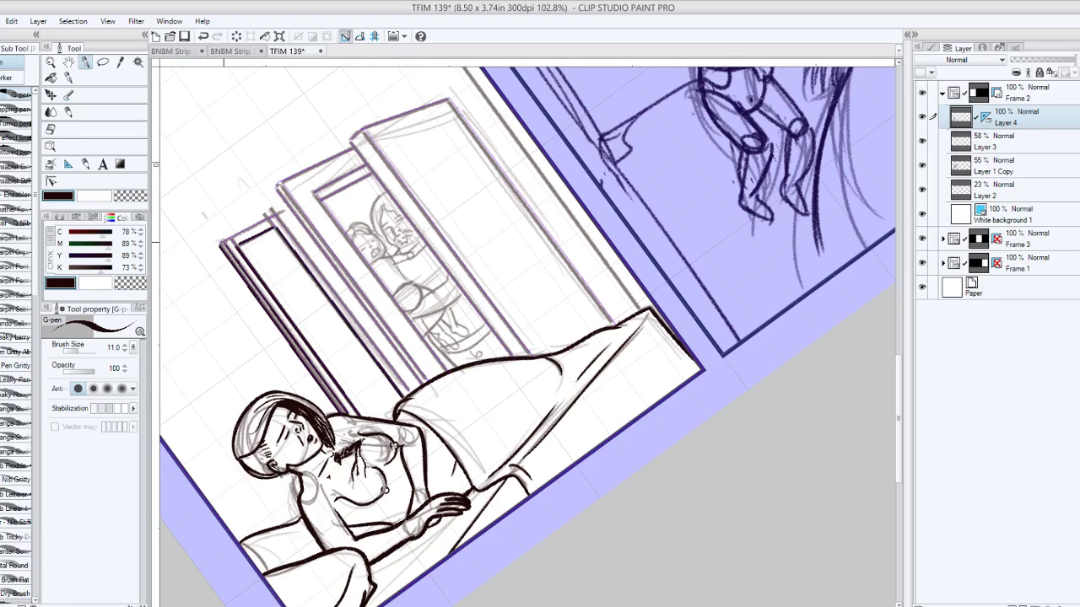
pyautogui.moveTo(238, 234)
pyautogui.mouseDown()
pyautogui.moveTo(274, 215)
pyautogui.moveTo(221, 244)
pyautogui.mouseUp()
pyautogui.moveTo(411, 390); pyautogui.dragTo(280, 207)
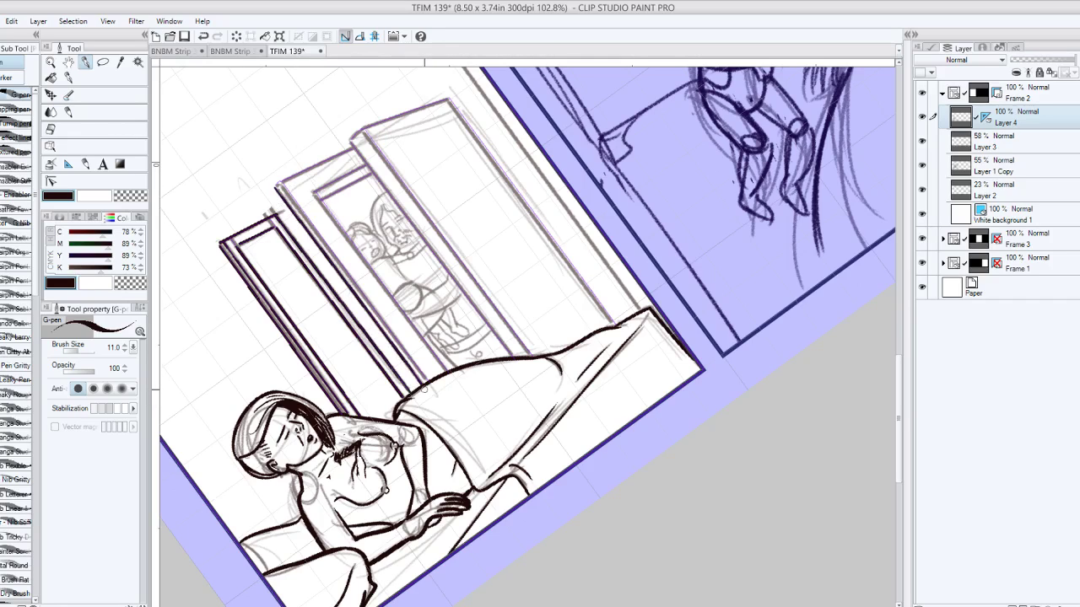
# Ink the frame edges of the middle panel and the tall panel along their rulers, down to the blanket.
pyautogui.moveTo(396, 326)
pyautogui.mouseDown()
pyautogui.moveTo(288, 182)
pyautogui.moveTo(276, 187)
pyautogui.moveTo(354, 150)
pyautogui.mouseUp()
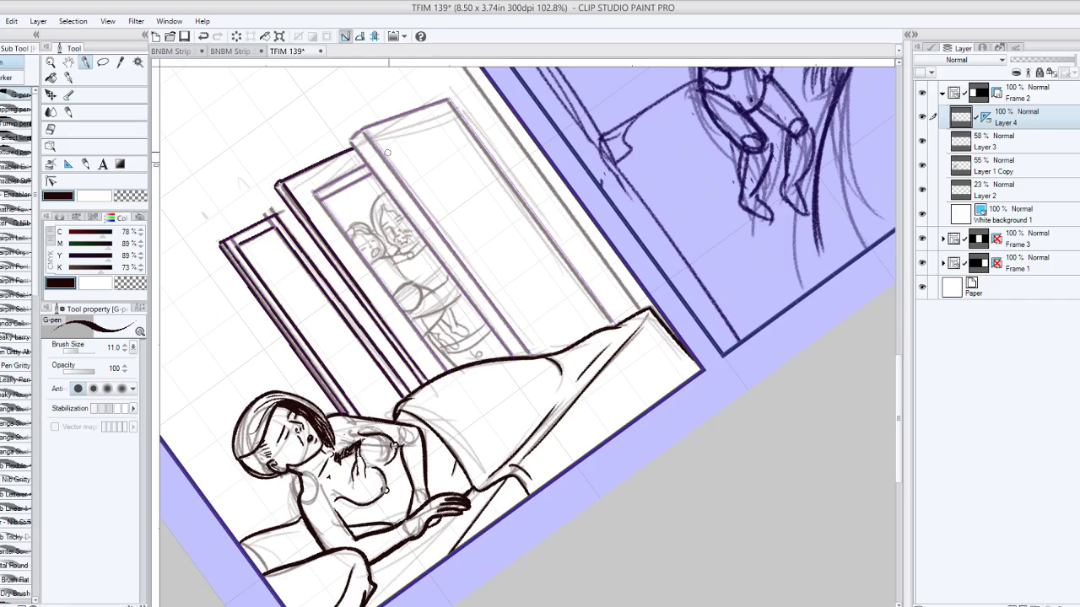
pyautogui.moveTo(315, 189); pyautogui.dragTo(447, 372)
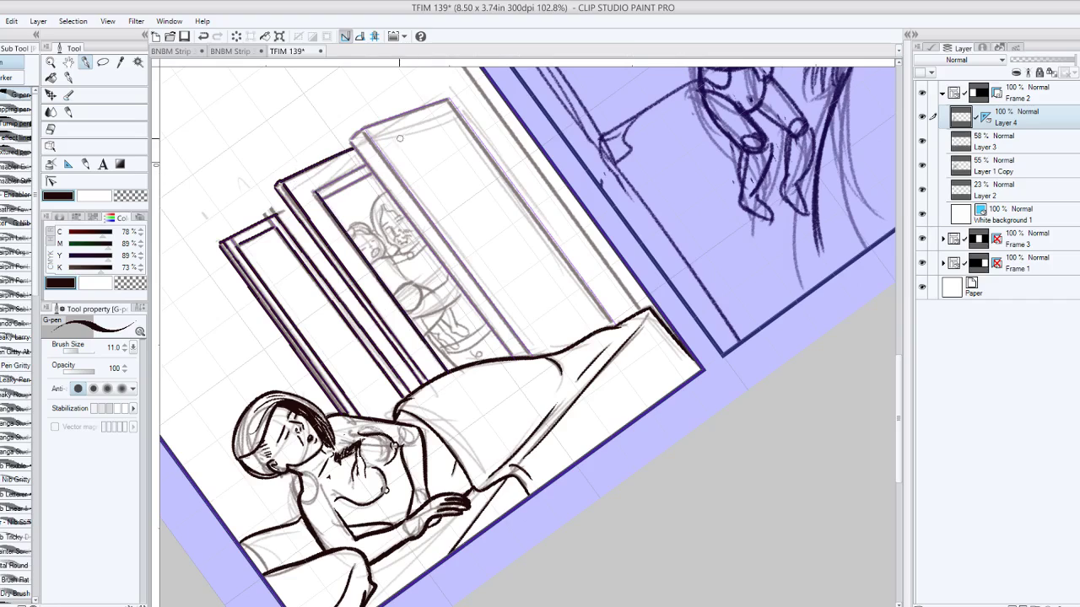
pyautogui.moveTo(321, 193)
pyautogui.mouseDown()
pyautogui.moveTo(369, 173)
pyautogui.moveTo(362, 166)
pyautogui.mouseUp()
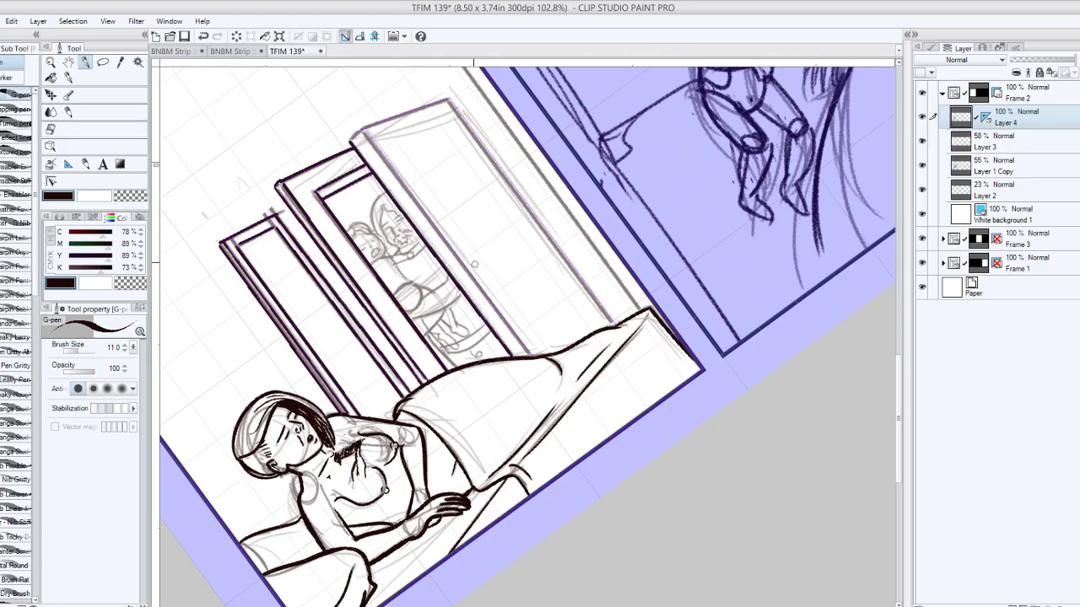
pyautogui.moveTo(364, 131); pyautogui.dragTo(529, 349)
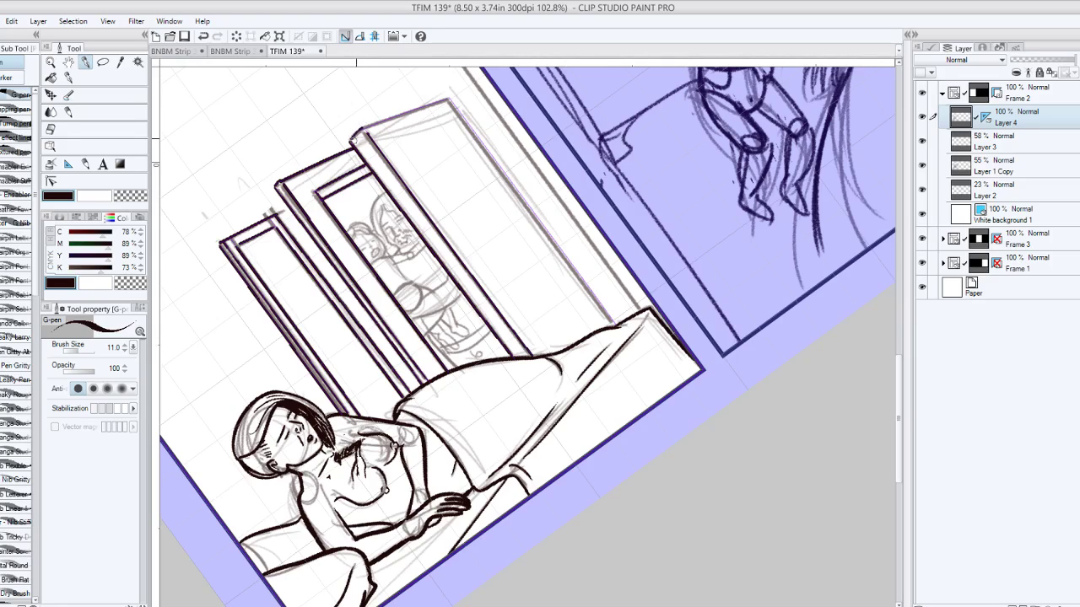
pyautogui.moveTo(363, 132)
pyautogui.mouseDown()
pyautogui.moveTo(449, 99)
pyautogui.moveTo(625, 324)
pyautogui.mouseUp()
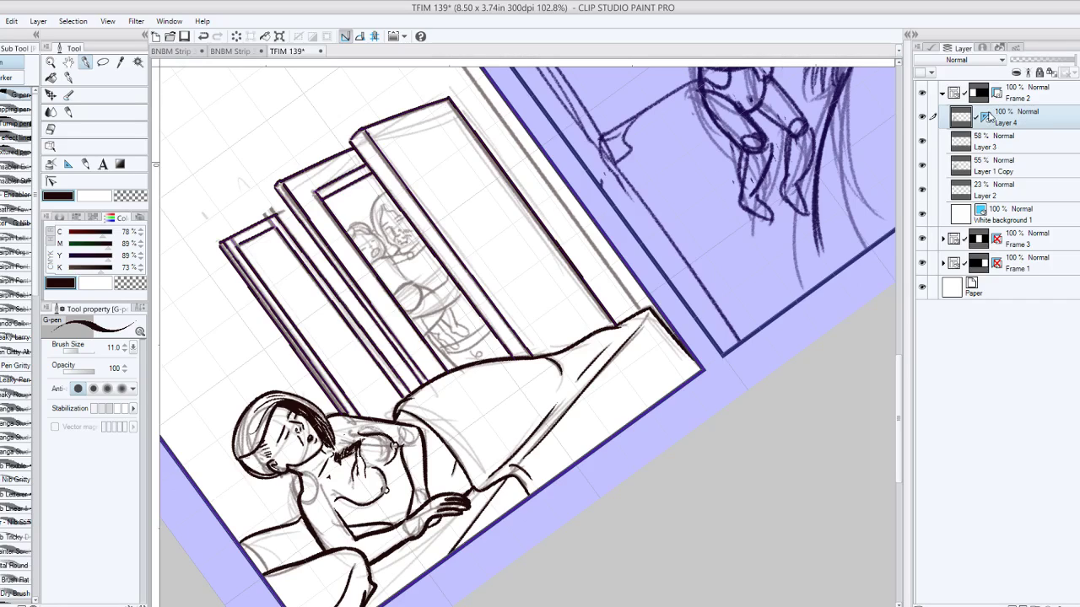
# Add a new layer above Layer 4 and remove the rulers from Layer 4.
pyautogui.hotkey('ctrl', 'shift', 'n')
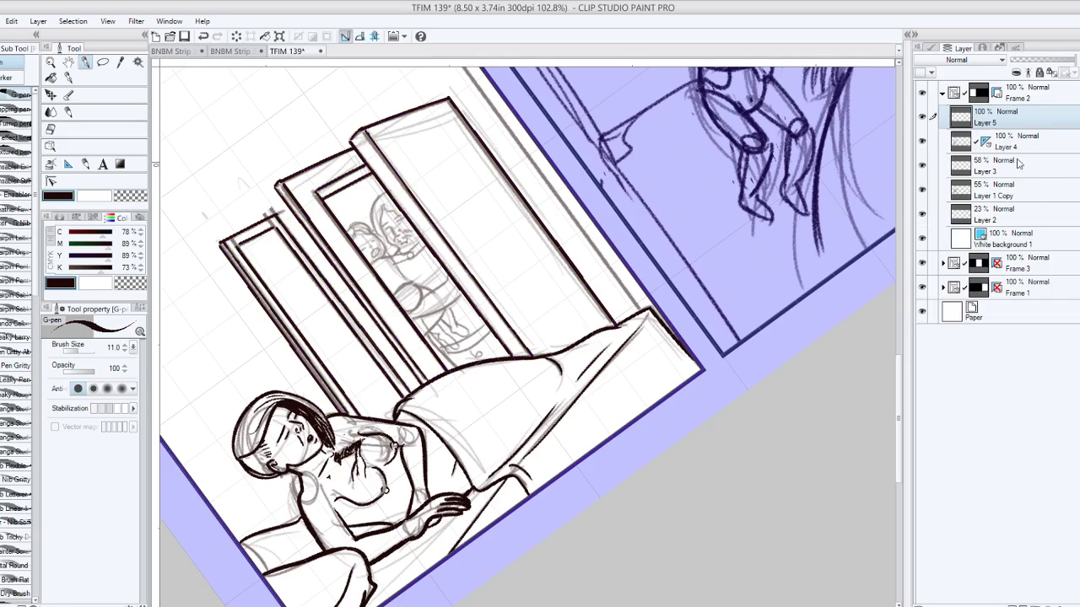
pyautogui.hotkey('ctrl', 'z')
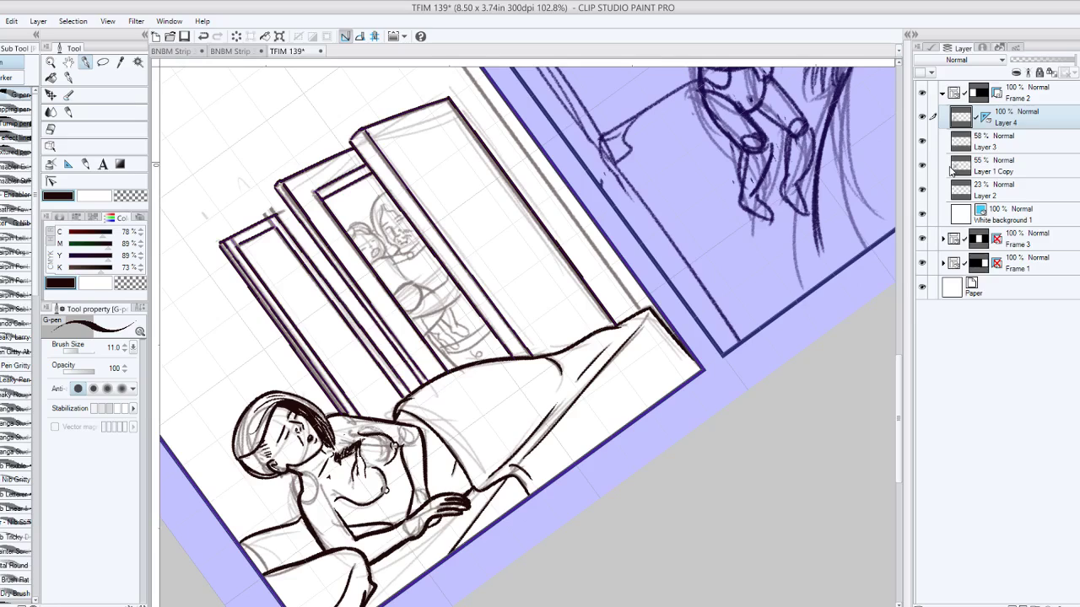
pyautogui.hotkey('ctrl', 'y')
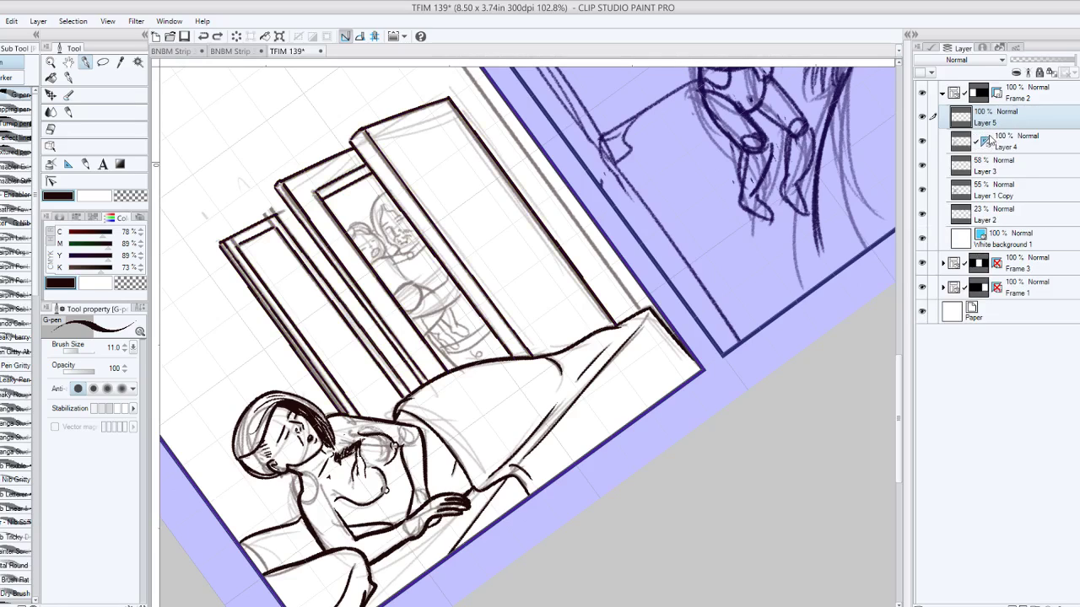
pyautogui.click(989, 140)
pyautogui.hotkey('ctrl', 'y')
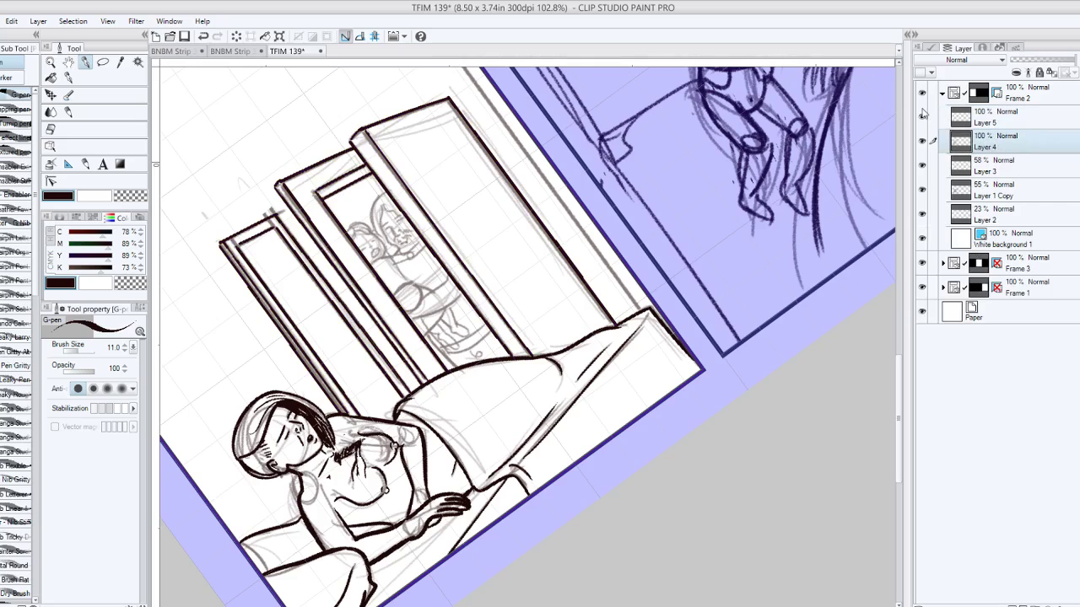
# Set the G-pen brush size to 9.0 and ink the short curved line at the figures' midsection in the middle panel.
pyautogui.moveTo(528, 371)
pyautogui.mouseDown()
pyautogui.moveTo(483, 272)
pyautogui.moveTo(516, 275)
pyautogui.moveTo(514, 325)
pyautogui.moveTo(528, 351)
pyautogui.mouseUp()
pyautogui.scroll(3, 338, 216)
pyautogui.scroll(1, 527, 337)
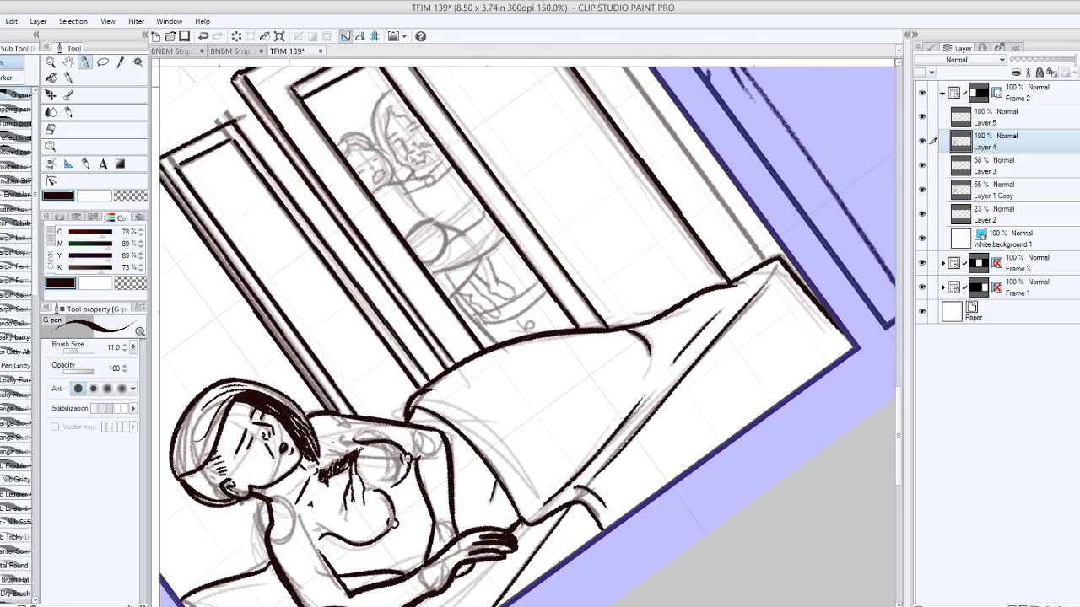
pyautogui.click(124, 351)
pyautogui.click(124, 351)
pyautogui.moveTo(446, 243); pyautogui.dragTo(488, 217)
pyautogui.hotkey('ctrl', 'z')
pyautogui.hotkey('ctrl', 'z')
# Ink the long curve crossing the middle panel beneath the figures' midsection and the shorter curve below it.
pyautogui.moveTo(427, 274); pyautogui.dragTo(508, 241)
pyautogui.hotkey('ctrl', 'z')
pyautogui.moveTo(427, 273); pyautogui.dragTo(510, 241)
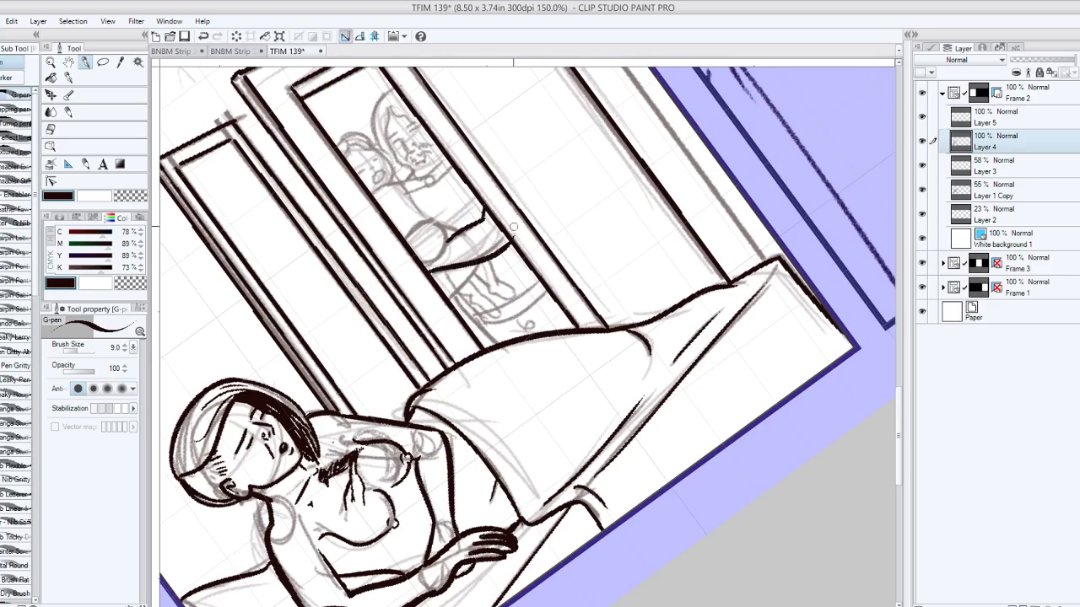
pyautogui.hotkey('ctrl', 'z')
pyautogui.moveTo(427, 269); pyautogui.dragTo(504, 237)
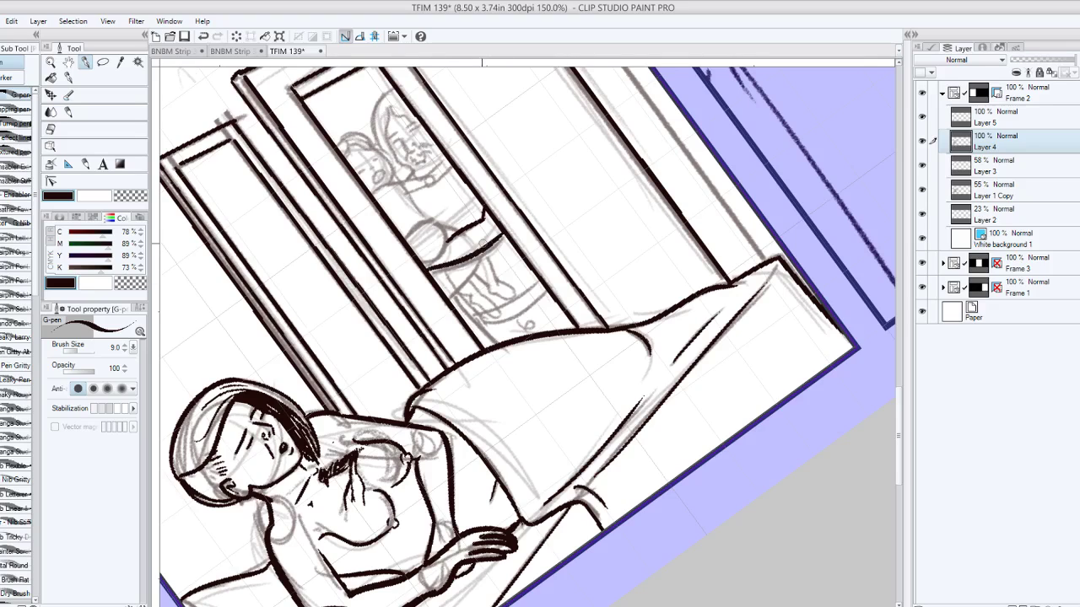
pyautogui.hotkey('ctrl', 'z')
pyautogui.moveTo(427, 272)
pyautogui.mouseDown()
pyautogui.moveTo(470, 264)
pyautogui.moveTo(503, 235)
pyautogui.mouseUp()
pyautogui.hotkey('ctrl', 'z')
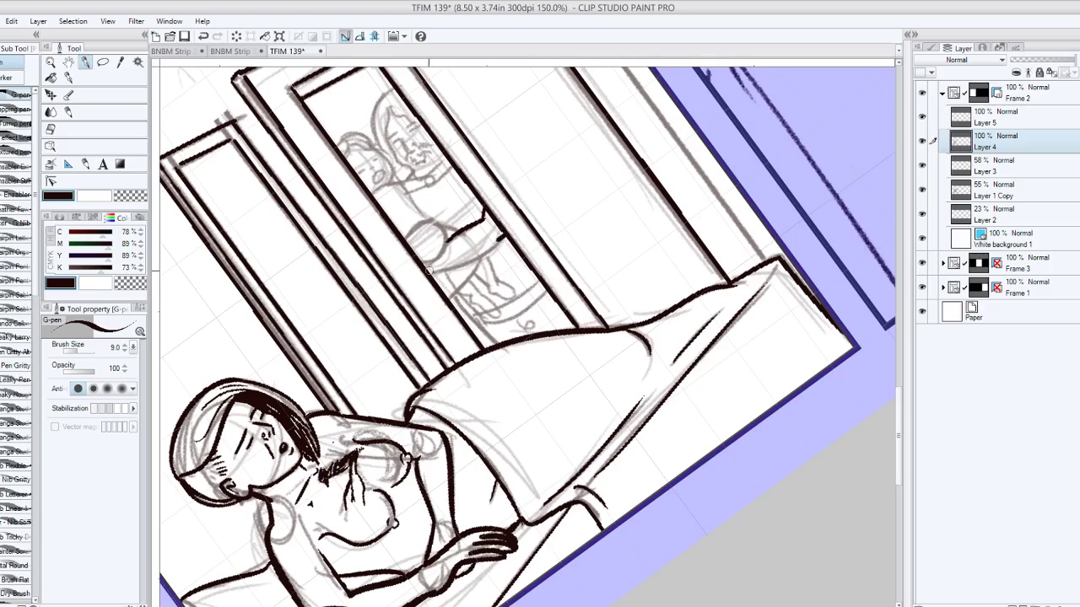
pyautogui.moveTo(429, 271); pyautogui.dragTo(501, 238)
pyautogui.moveTo(445, 293); pyautogui.dragTo(490, 257)
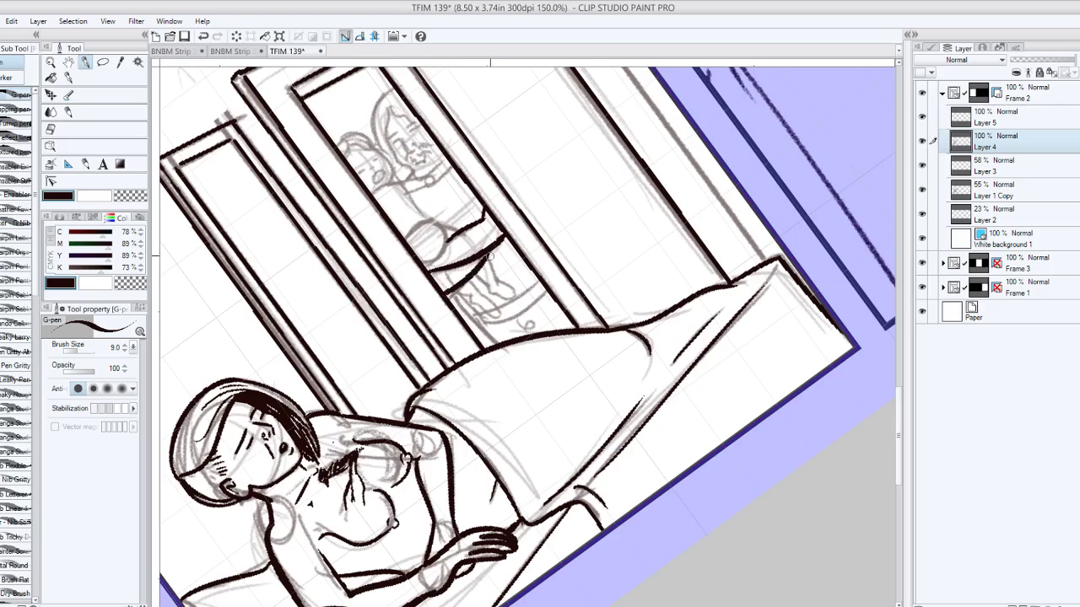
pyautogui.hotkey('ctrl', 'z')
pyautogui.moveTo(443, 293); pyautogui.dragTo(491, 253)
# Ink the rounded shape above the long curves in the middle panel and the short straight line rising toward the heads.
pyautogui.moveTo(435, 225)
pyautogui.mouseDown()
pyautogui.moveTo(400, 236)
pyautogui.moveTo(439, 214)
pyautogui.moveTo(428, 207)
pyautogui.moveTo(444, 214)
pyautogui.moveTo(447, 236)
pyautogui.moveTo(441, 229)
pyautogui.moveTo(428, 265)
pyautogui.moveTo(454, 226)
pyautogui.mouseUp()
pyautogui.hotkey('ctrl', 'z')
pyautogui.hotkey('ctrl', 'z')
pyautogui.hotkey('ctrl', 'z')
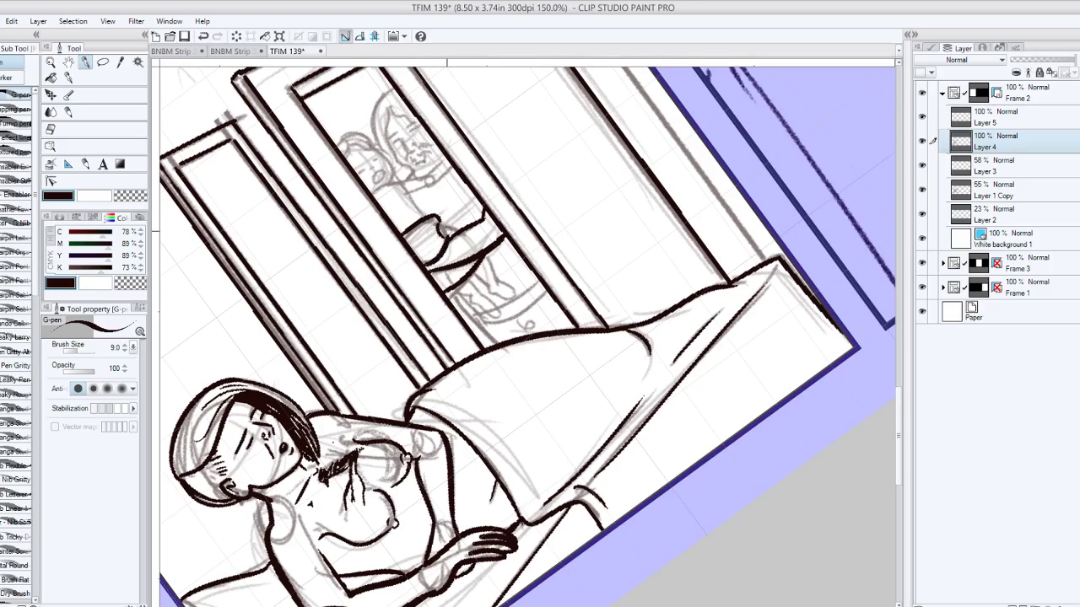
pyautogui.hotkey('ctrl', 'z')
pyautogui.moveTo(424, 265); pyautogui.dragTo(445, 231)
pyautogui.hotkey('ctrl', 'z')
pyautogui.moveTo(422, 267); pyautogui.dragTo(442, 229)
pyautogui.hotkey('ctrl', 'z')
pyautogui.moveTo(422, 267); pyautogui.dragTo(442, 235)
pyautogui.moveTo(410, 193); pyautogui.dragTo(428, 217)
pyautogui.hotkey('ctrl', 'z')
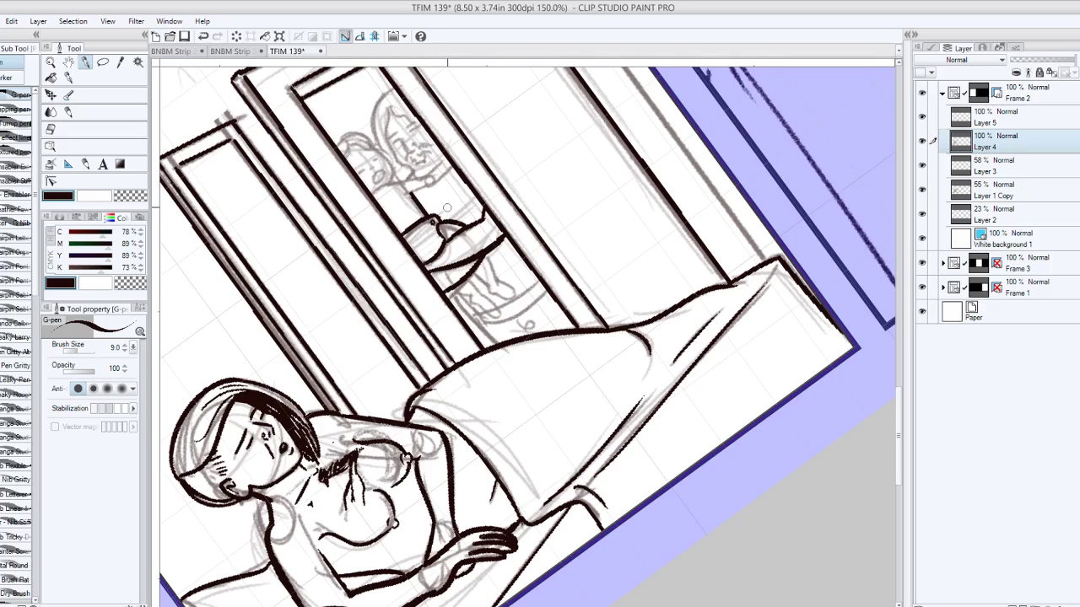
# Detail the rounded shape at the middle panel's inner edge with hatching and fill its lower part solid black.
pyautogui.hotkey('ctrl', 'z')
pyautogui.moveTo(427, 221); pyautogui.dragTo(439, 224)
pyautogui.moveTo(426, 222)
pyautogui.mouseDown()
pyautogui.moveTo(416, 243)
pyautogui.moveTo(435, 233)
pyautogui.moveTo(413, 221)
pyautogui.moveTo(412, 243)
pyautogui.mouseUp()
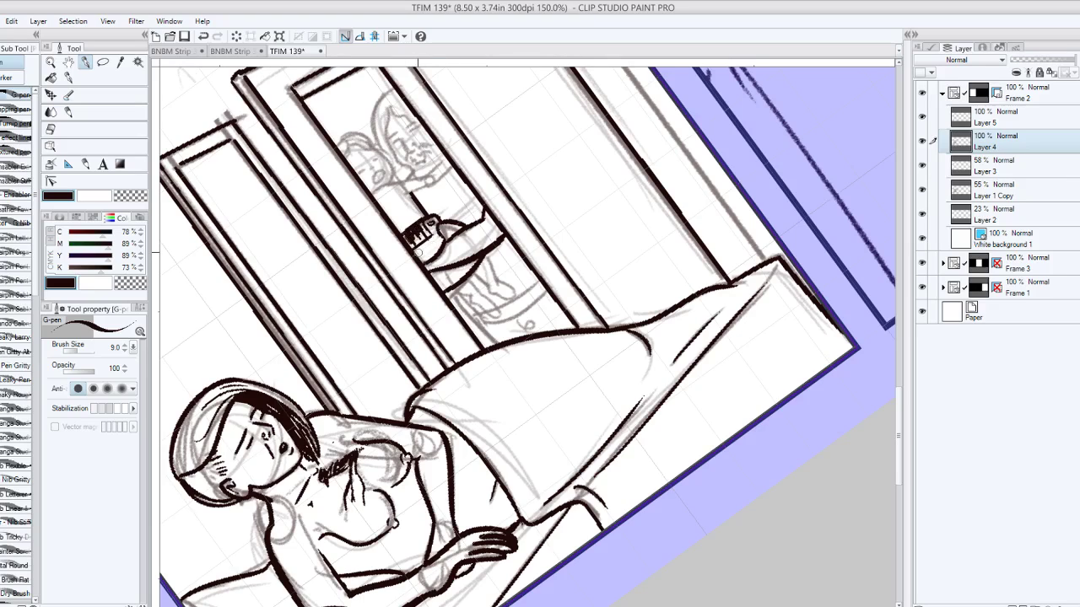
pyautogui.moveTo(418, 252)
pyautogui.mouseDown()
pyautogui.moveTo(437, 237)
pyautogui.moveTo(431, 254)
pyautogui.mouseUp()
pyautogui.moveTo(477, 109); pyautogui.dragTo(404, 28)
pyautogui.moveTo(413, 202); pyautogui.dragTo(447, 264)
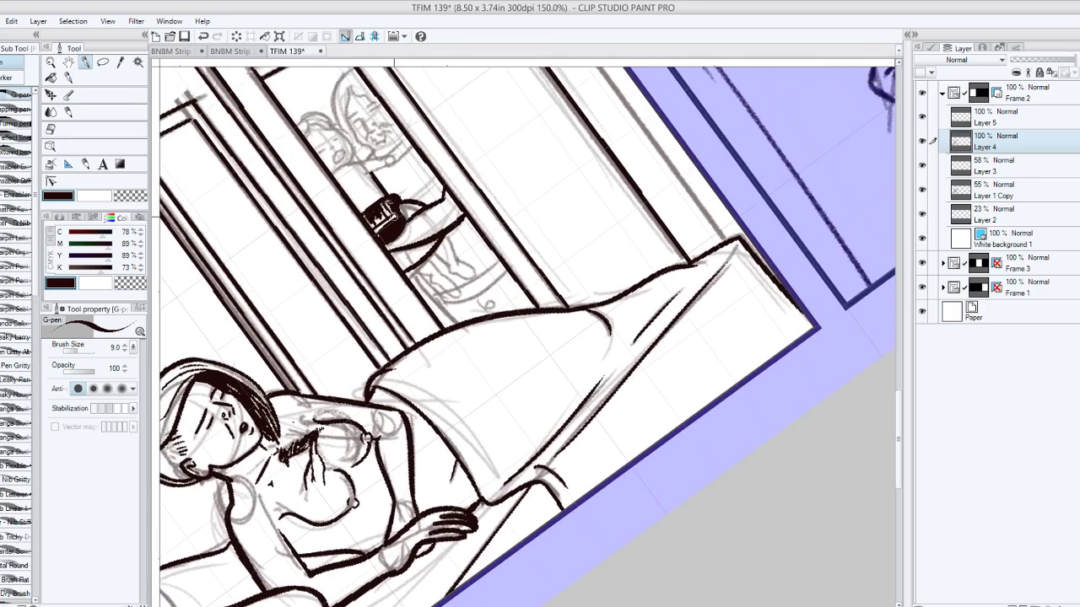
# Ink the dangling legs and feet beneath the curved lines in the middle panel.
pyautogui.moveTo(423, 168); pyautogui.dragTo(342, 102)
pyautogui.scroll(2, 321, 216)
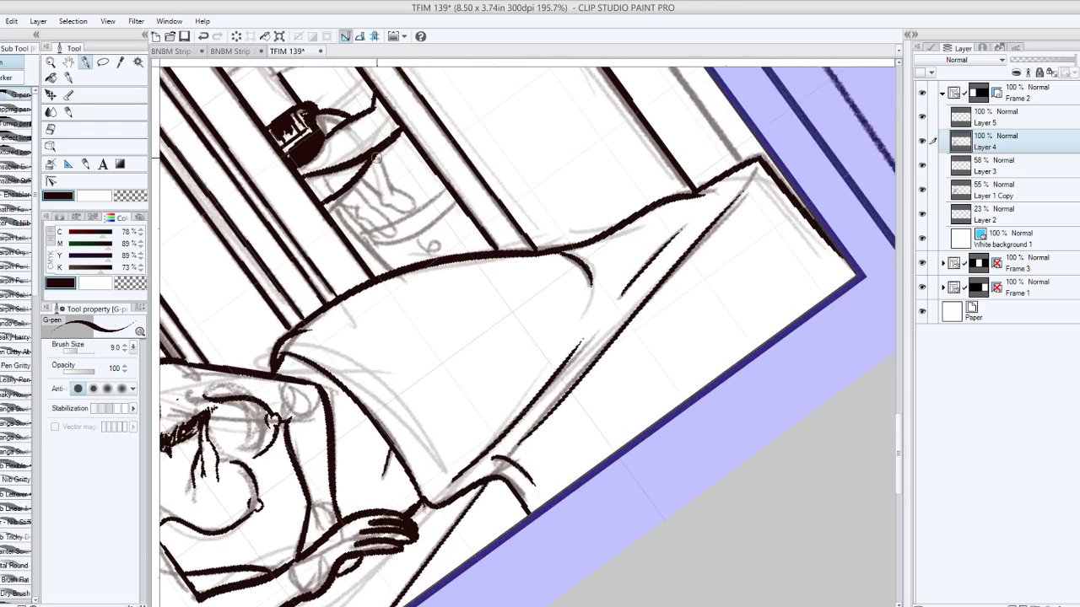
pyautogui.moveTo(374, 154)
pyautogui.mouseDown()
pyautogui.moveTo(389, 185)
pyautogui.moveTo(378, 193)
pyautogui.mouseUp()
pyautogui.moveTo(392, 205)
pyautogui.mouseDown()
pyautogui.moveTo(403, 181)
pyautogui.moveTo(405, 211)
pyautogui.moveTo(412, 193)
pyautogui.moveTo(350, 185)
pyautogui.moveTo(352, 203)
pyautogui.moveTo(378, 189)
pyautogui.moveTo(354, 203)
pyautogui.moveTo(360, 219)
pyautogui.moveTo(384, 193)
pyautogui.moveTo(370, 202)
pyautogui.moveTo(397, 227)
pyautogui.moveTo(374, 230)
pyautogui.moveTo(387, 201)
pyautogui.moveTo(384, 229)
pyautogui.mouseUp()
pyautogui.hotkey('ctrl', 'z')
pyautogui.hotkey('ctrl', 'z')
pyautogui.hotkey('ctrl', 'z')
pyautogui.hotkey('ctrl', 'z')
pyautogui.hotkey('ctrl', 'z')
pyautogui.hotkey('ctrl', 'z')
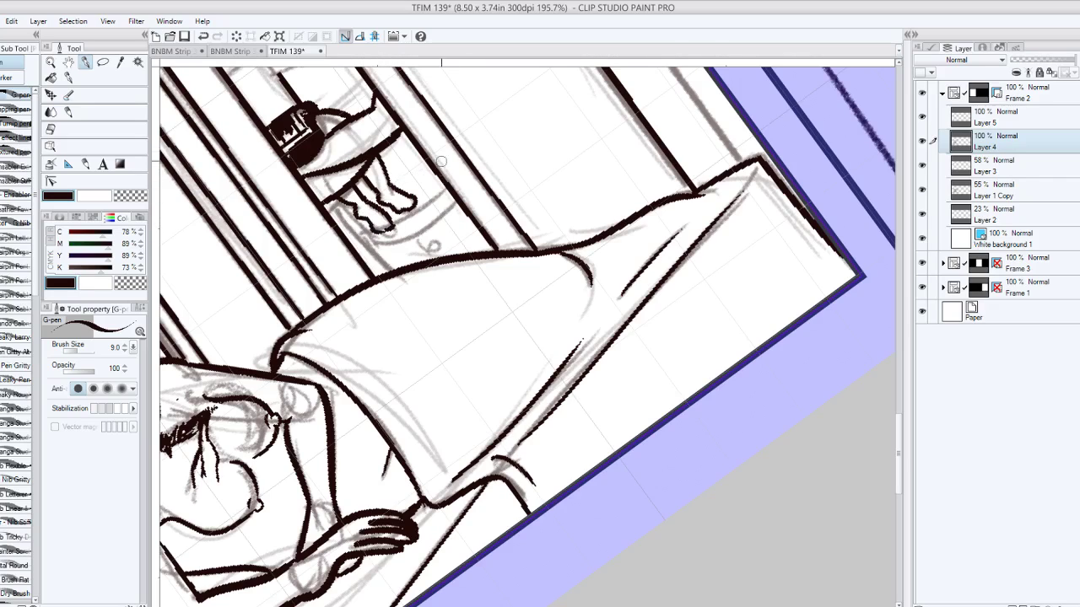
pyautogui.hotkey('ctrl', 'z')
pyautogui.moveTo(384, 219); pyautogui.dragTo(364, 218)
# Ink the line beside the feet along the middle panel's inner edge, down to the blanket.
pyautogui.moveTo(329, 203); pyautogui.dragTo(390, 271)
pyautogui.hotkey('ctrl', 'z')
pyautogui.moveTo(332, 203); pyautogui.dragTo(392, 277)
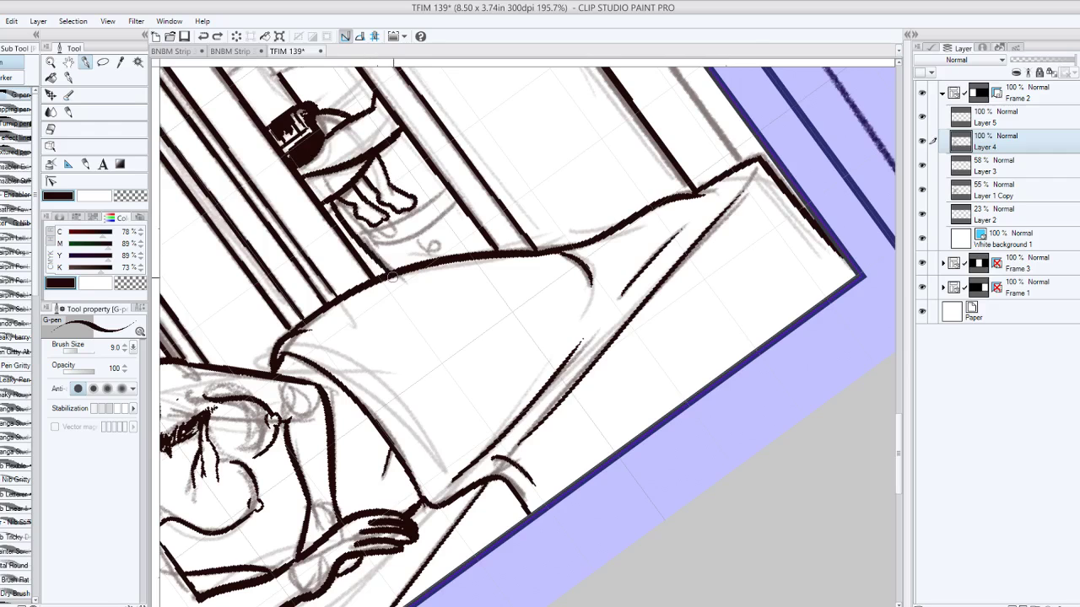
# Ink two parallel curved lines across the middle panel just below the feet.
pyautogui.scroll(-3, 410, 159)
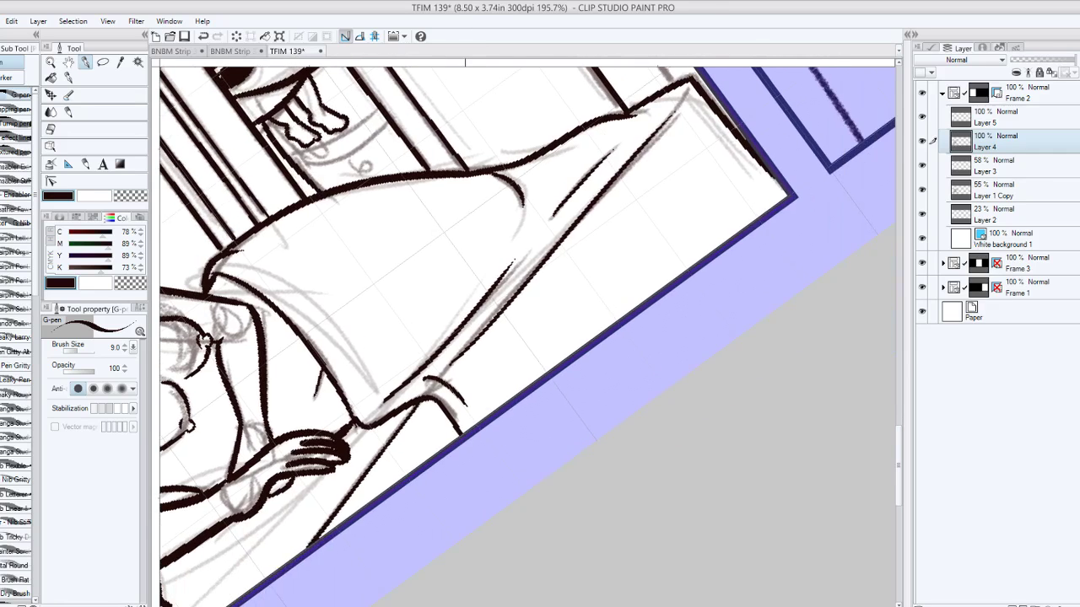
pyautogui.moveTo(465, 301); pyautogui.dragTo(552, 265)
pyautogui.scroll(-10, 415, 99)
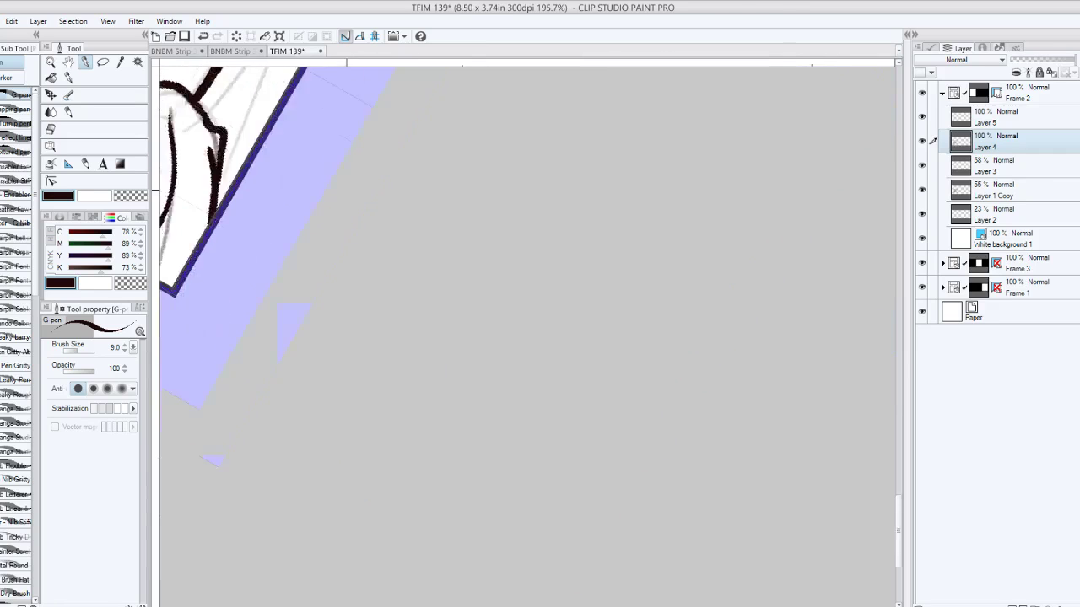
pyautogui.scroll(6, 377, 126)
pyautogui.scroll(10, 235, 90)
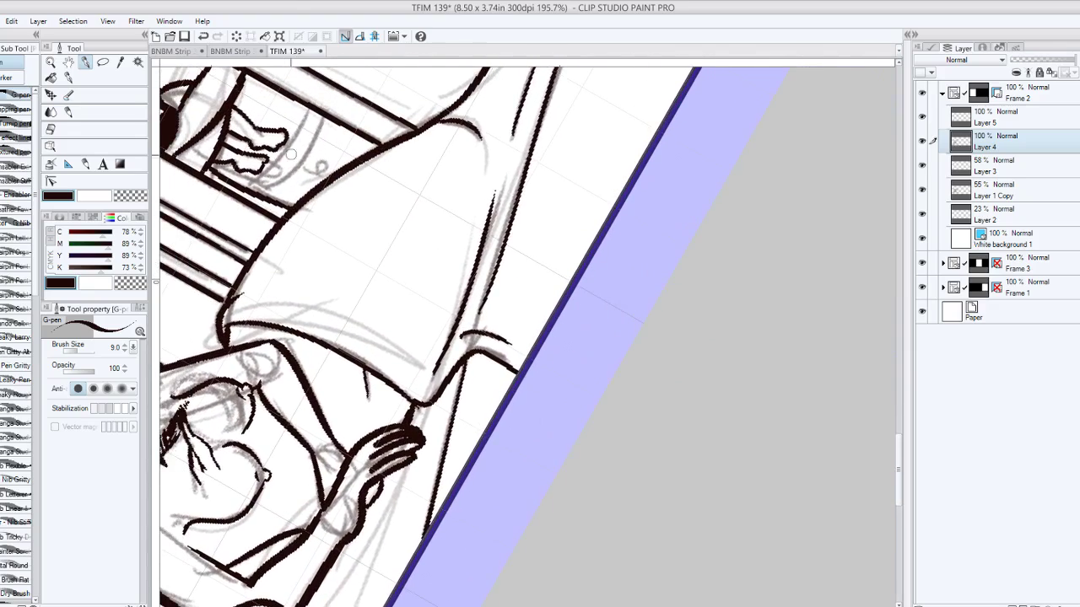
pyautogui.moveTo(248, 187); pyautogui.dragTo(314, 114)
pyautogui.hotkey('ctrl', 'z')
pyautogui.moveTo(251, 182); pyautogui.dragTo(311, 108)
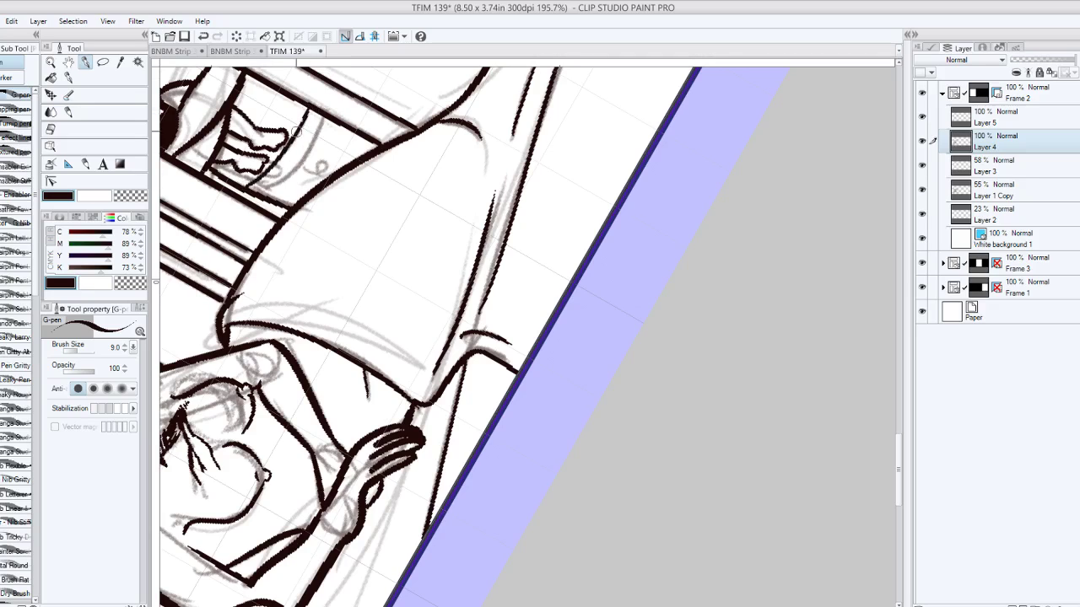
pyautogui.moveTo(261, 193); pyautogui.dragTo(329, 107)
pyautogui.hotkey('ctrl', 'z')
pyautogui.moveTo(262, 196); pyautogui.dragTo(327, 113)
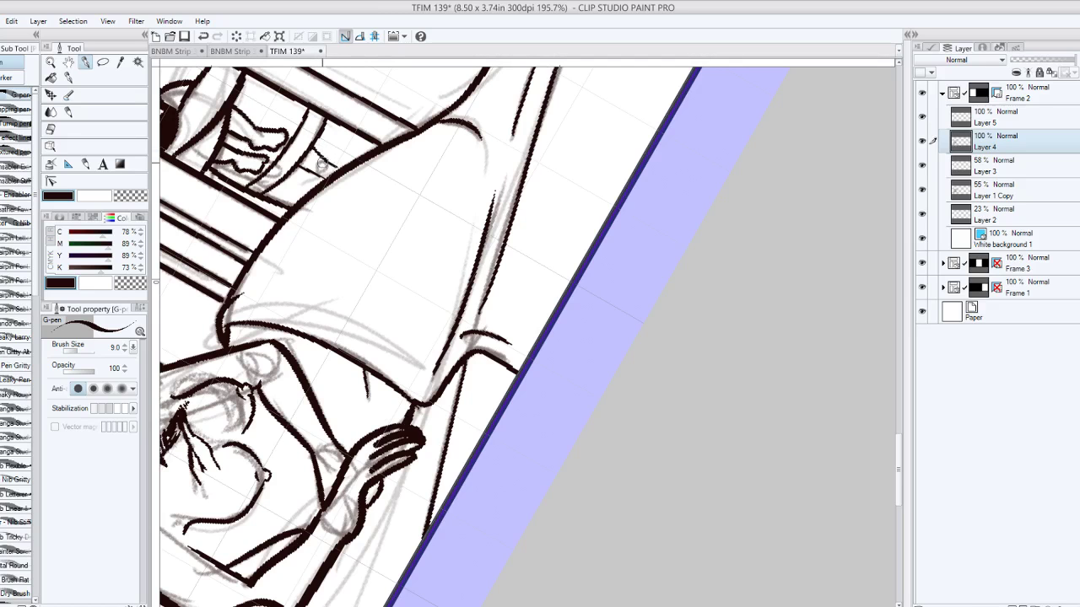
# Ink the small round detail below the parallel curves, just above the blanket.
pyautogui.moveTo(322, 165); pyautogui.dragTo(321, 163)
pyautogui.hotkey('ctrl', 'z')
pyautogui.moveTo(359, 98); pyautogui.dragTo(613, 199)
pyautogui.hotkey('ctrl', '@')
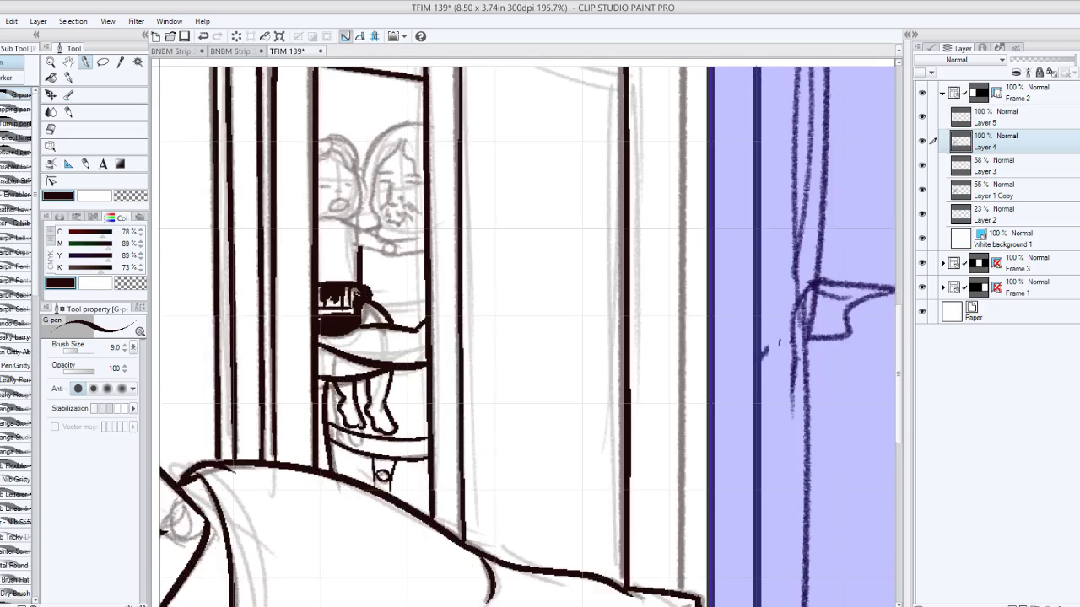
pyautogui.moveTo(253, 548)
pyautogui.mouseDown()
pyautogui.moveTo(206, 427)
pyautogui.moveTo(222, 586)
pyautogui.moveTo(317, 559)
pyautogui.moveTo(448, 555)
pyautogui.mouseUp()
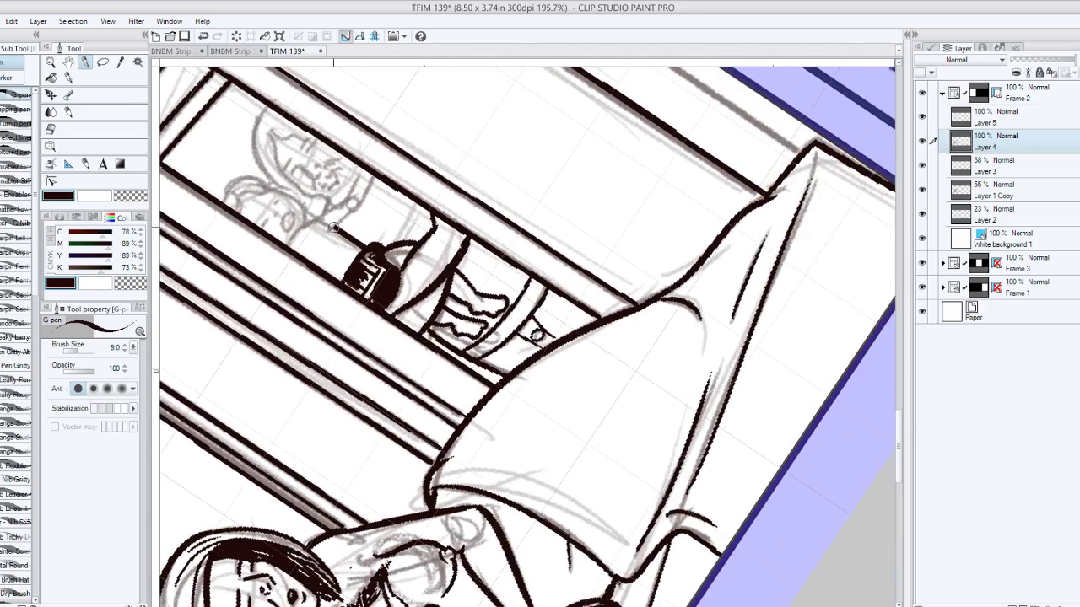
# Ink the neck and shoulder lines beneath the two heads in the middle panel.
pyautogui.moveTo(337, 227); pyautogui.dragTo(361, 202)
pyautogui.hotkey('ctrl', 'z')
pyautogui.moveTo(299, 234)
pyautogui.mouseDown()
pyautogui.moveTo(341, 204)
pyautogui.moveTo(325, 210)
pyautogui.moveTo(354, 207)
pyautogui.moveTo(351, 183)
pyautogui.moveTo(369, 172)
pyautogui.moveTo(360, 167)
pyautogui.mouseUp()
pyautogui.hotkey('ctrl', 'z')
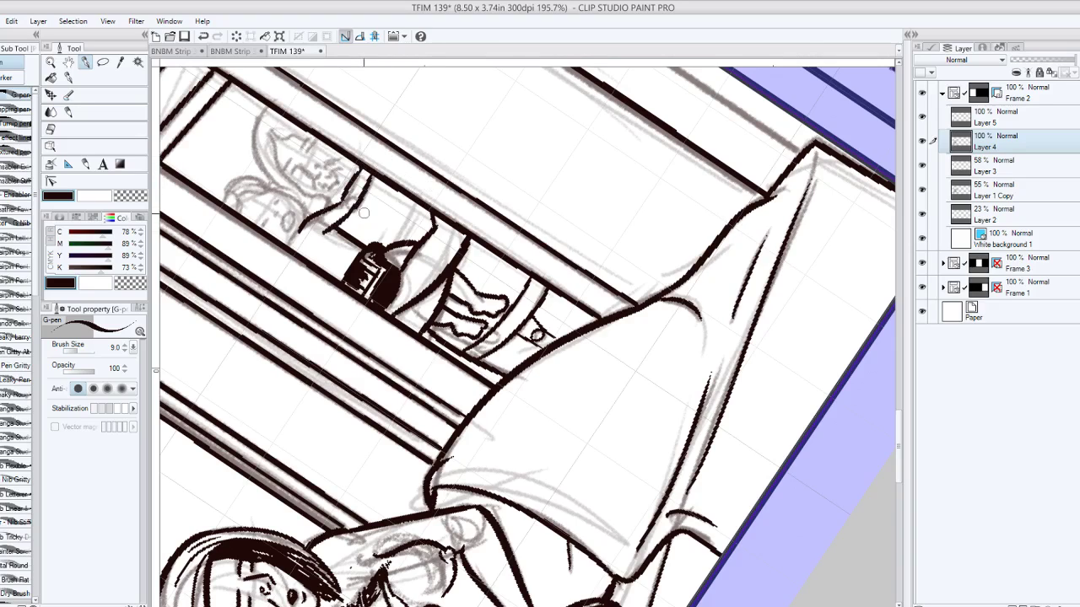
# Ink short hair strokes across the larger pictured figure's chest.
pyautogui.moveTo(349, 225)
pyautogui.mouseDown()
pyautogui.moveTo(370, 213)
pyautogui.moveTo(362, 217)
pyautogui.moveTo(384, 170)
pyautogui.moveTo(363, 216)
pyautogui.moveTo(383, 199)
pyautogui.mouseUp()
pyautogui.hotkey('ctrl', 'z')
pyautogui.hotkey('ctrl', 'z')
pyautogui.hotkey('ctrl', 'z')
pyautogui.hotkey('ctrl', 'z')
pyautogui.moveTo(378, 223); pyautogui.dragTo(395, 194)
pyautogui.moveTo(392, 212); pyautogui.dragTo(407, 199)
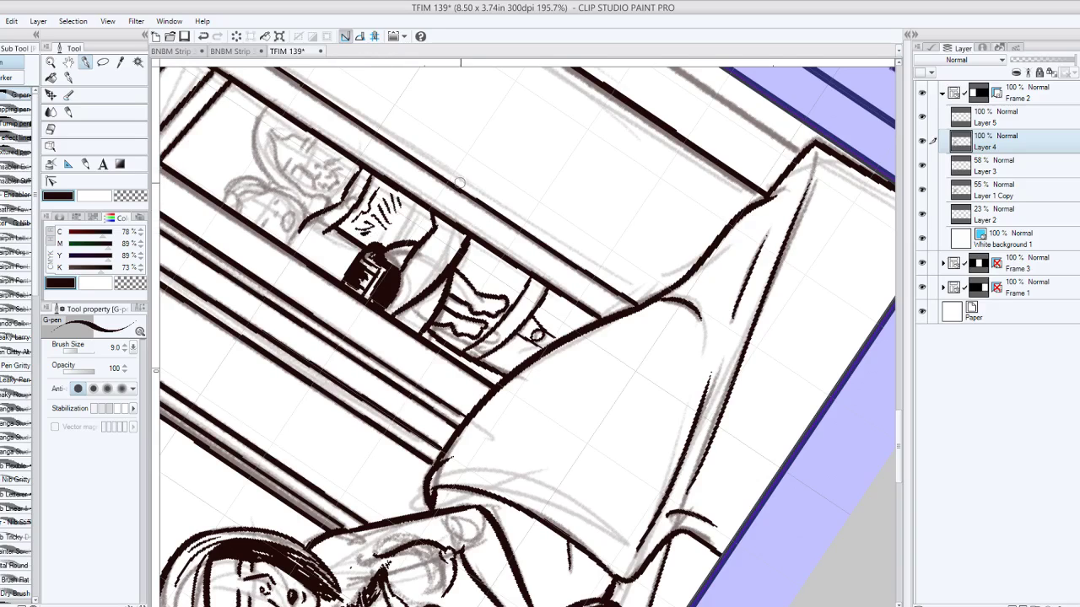
pyautogui.moveTo(406, 221); pyautogui.dragTo(406, 215)
pyautogui.moveTo(411, 220); pyautogui.dragTo(419, 212)
# Ink short hatching strokes beside the dangling legs in the middle panel.
pyautogui.moveTo(459, 263)
pyautogui.mouseDown()
pyautogui.moveTo(357, 198)
pyautogui.moveTo(393, 205)
pyautogui.mouseUp()
pyautogui.moveTo(395, 198); pyautogui.dragTo(399, 206)
pyautogui.moveTo(403, 200)
pyautogui.mouseDown()
pyautogui.moveTo(411, 222)
pyautogui.moveTo(388, 223)
pyautogui.mouseUp()
pyautogui.moveTo(394, 213); pyautogui.dragTo(400, 220)
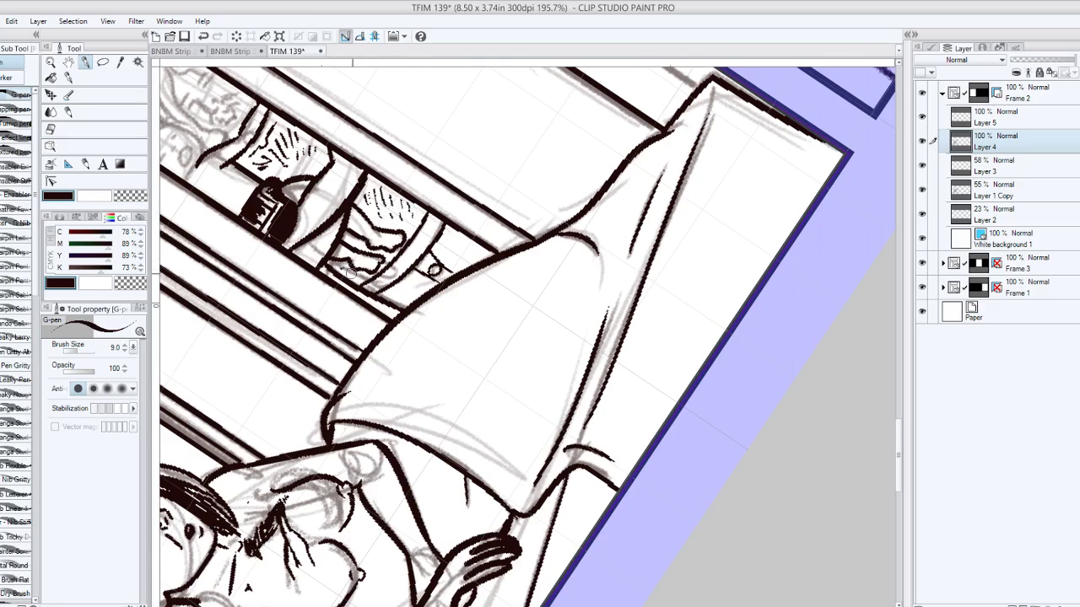
pyautogui.moveTo(364, 223)
pyautogui.mouseDown()
pyautogui.moveTo(443, 321)
pyautogui.moveTo(455, 255)
pyautogui.moveTo(391, 221)
pyautogui.mouseUp()
# Ink the nose, bearded mouth and face outline of the larger pictured figure.
pyautogui.hotkey('ctrl', '-')
pyautogui.moveTo(654, 175); pyautogui.dragTo(411, 514)
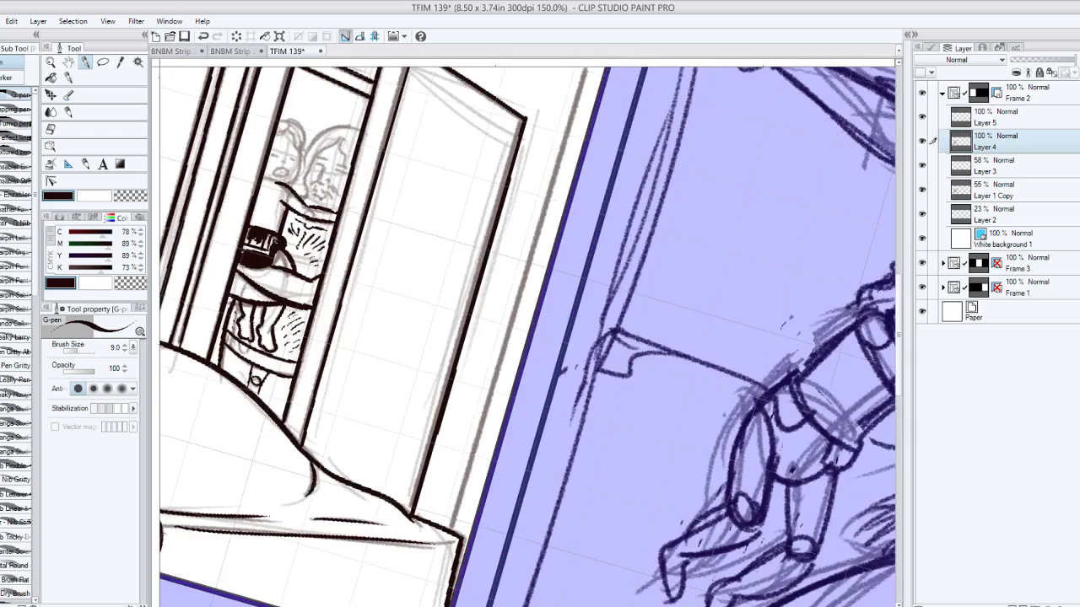
pyautogui.scroll(2, 325, 194)
pyautogui.moveTo(717, 377); pyautogui.dragTo(756, 209)
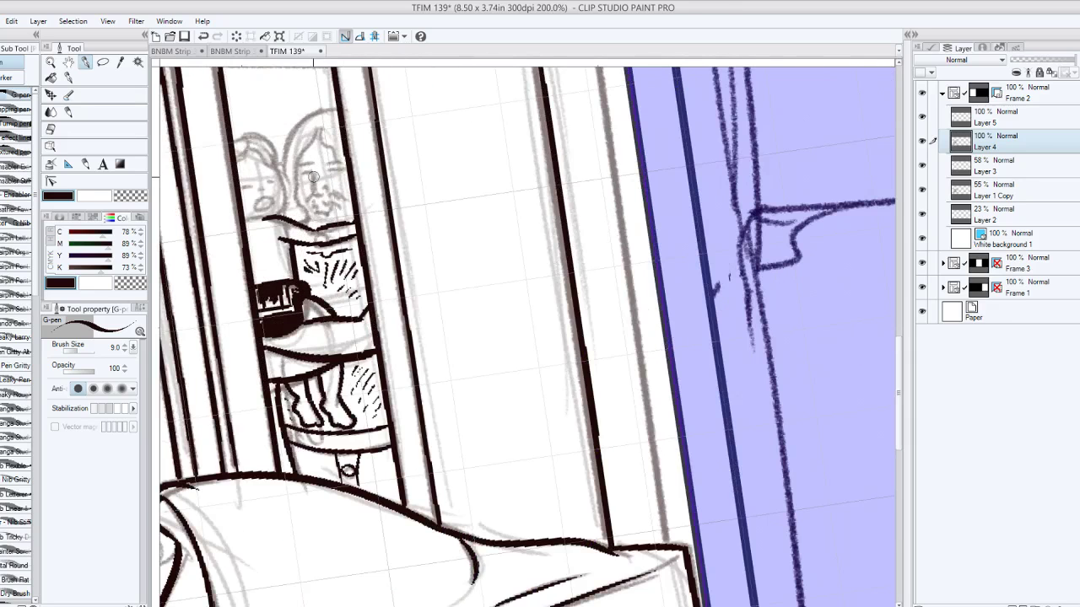
pyautogui.moveTo(314, 174)
pyautogui.mouseDown()
pyautogui.moveTo(314, 196)
pyautogui.moveTo(327, 188)
pyautogui.moveTo(334, 202)
pyautogui.mouseUp()
pyautogui.hotkey('ctrl', 'z')
pyautogui.moveTo(299, 173)
pyautogui.mouseDown()
pyautogui.moveTo(308, 219)
pyautogui.moveTo(335, 216)
pyautogui.mouseUp()
pyautogui.hotkey('ctrl', 'z')
pyautogui.hotkey('ctrl', 'z')
pyautogui.hotkey('ctrl', 'z')
pyautogui.moveTo(320, 128); pyautogui.dragTo(347, 157)
pyautogui.moveTo(315, 124); pyautogui.dragTo(295, 178)
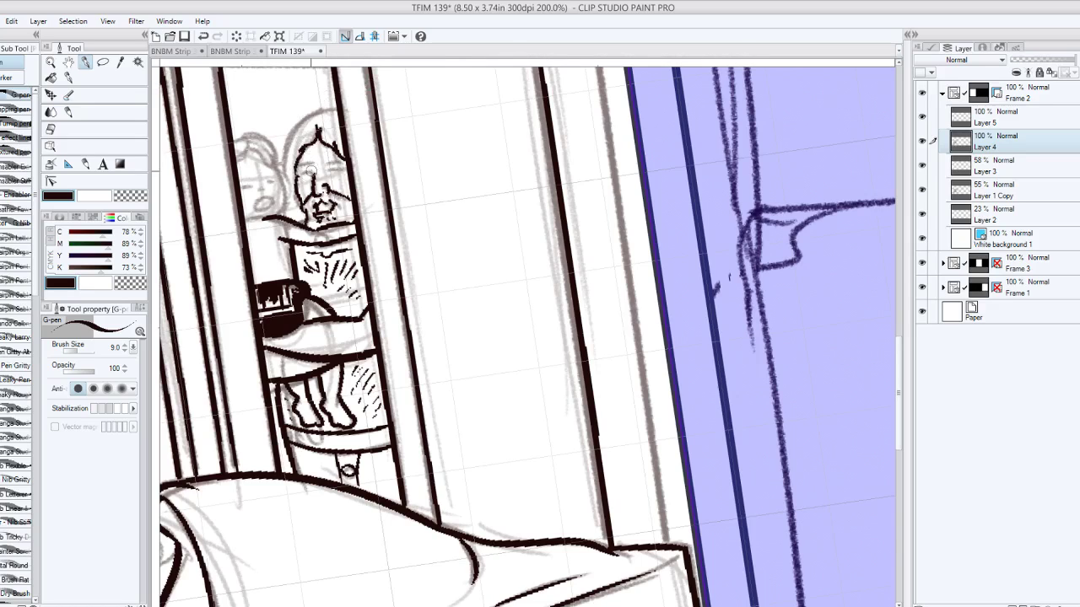
# Ink the eyes and brows of the larger bearded figure.
pyautogui.moveTo(300, 171)
pyautogui.mouseDown()
pyautogui.moveTo(303, 181)
pyautogui.moveTo(341, 167)
pyautogui.mouseUp()
pyautogui.hotkey('ctrl', 'z')
pyautogui.hotkey('ctrl', 'z')
pyautogui.hotkey('ctrl', 'z')
pyautogui.moveTo(323, 169); pyautogui.dragTo(338, 167)
# Ink the open mouth of the smaller pictured figure and darken its inside.
pyautogui.moveTo(259, 190); pyautogui.dragTo(264, 199)
pyautogui.moveTo(257, 204); pyautogui.dragTo(258, 201)
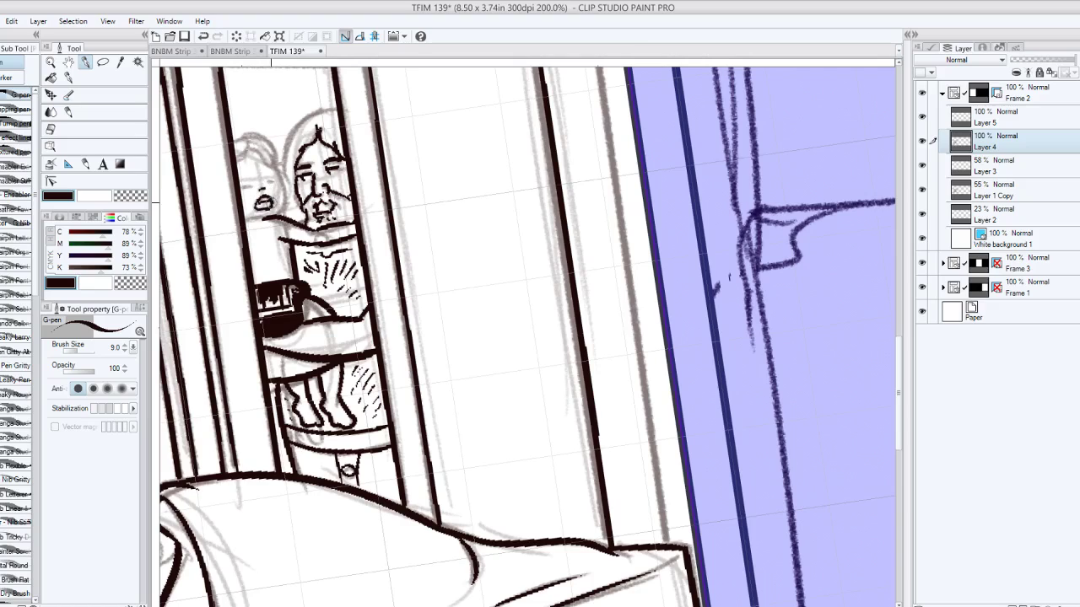
pyautogui.moveTo(260, 205)
pyautogui.mouseDown()
pyautogui.moveTo(285, 187)
pyautogui.moveTo(286, 211)
pyautogui.mouseUp()
pyautogui.hotkey('ctrl', 'z')
pyautogui.hotkey('ctrl', 'z')
pyautogui.hotkey('ctrl', 'z')
pyautogui.hotkey('ctrl', 'z')
# Ink the smaller figure's face outline and the shoulder line beneath the chin.
pyautogui.moveTo(275, 163); pyautogui.dragTo(281, 228)
pyautogui.hotkey('ctrl', 'z')
pyautogui.moveTo(275, 167); pyautogui.dragTo(283, 223)
pyautogui.hotkey('ctrl', 'z')
pyautogui.moveTo(249, 219); pyautogui.dragTo(277, 221)
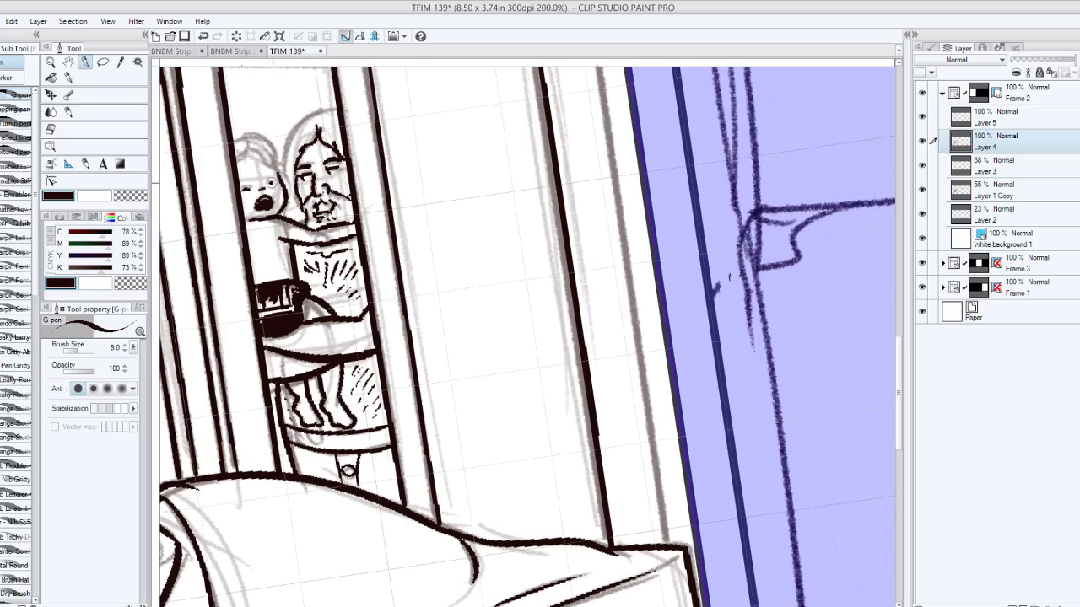
# Ink the hair and hairline around the smaller figure's head.
pyautogui.moveTo(249, 146); pyautogui.dragTo(236, 177)
pyautogui.moveTo(239, 139)
pyautogui.mouseDown()
pyautogui.moveTo(276, 152)
pyautogui.moveTo(287, 181)
pyautogui.moveTo(335, 111)
pyautogui.moveTo(286, 149)
pyautogui.mouseUp()
pyautogui.hotkey('ctrl', 'z')
pyautogui.hotkey('ctrl', 'z')
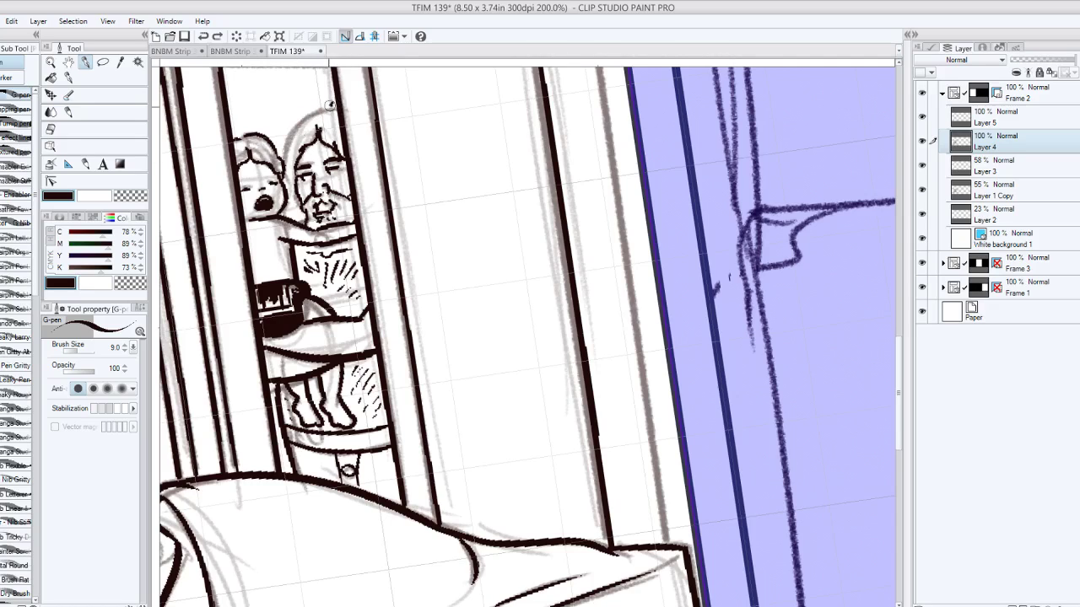
# Ink the long hair outline framing the bearded figure's head and finish the hair strands between the two heads.
pyautogui.moveTo(333, 103)
pyautogui.mouseDown()
pyautogui.moveTo(291, 136)
pyautogui.moveTo(285, 160)
pyautogui.mouseUp()
pyautogui.moveTo(289, 200); pyautogui.dragTo(291, 216)
pyautogui.moveTo(272, 166); pyautogui.dragTo(282, 182)
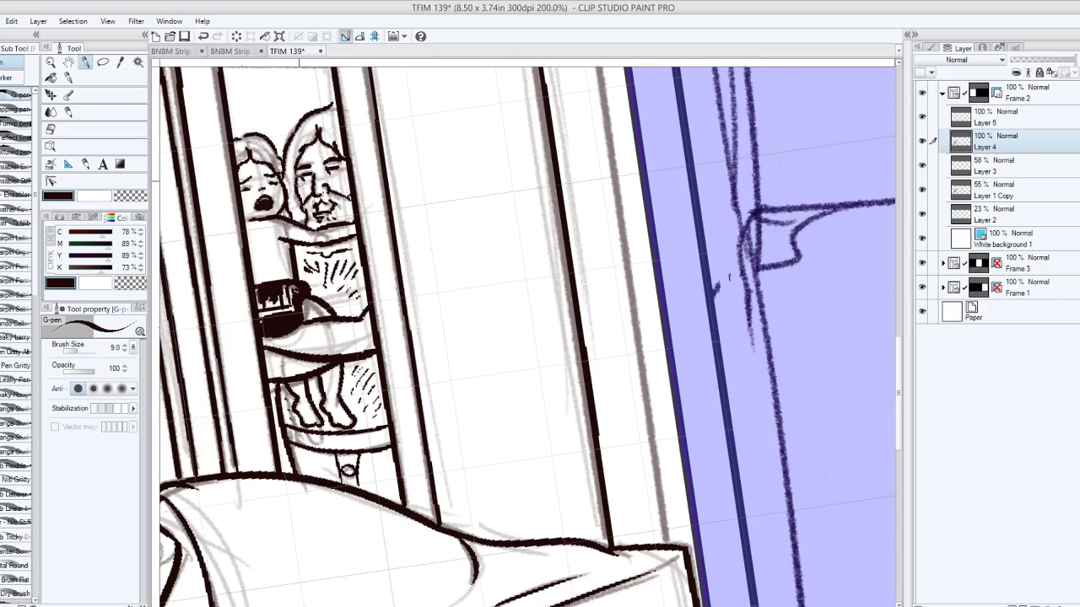
# Set the G-pen brush size to 22.6 and ink thick borders along Frame 2's top and right edges.
pyautogui.scroll(-2, 307, 134)
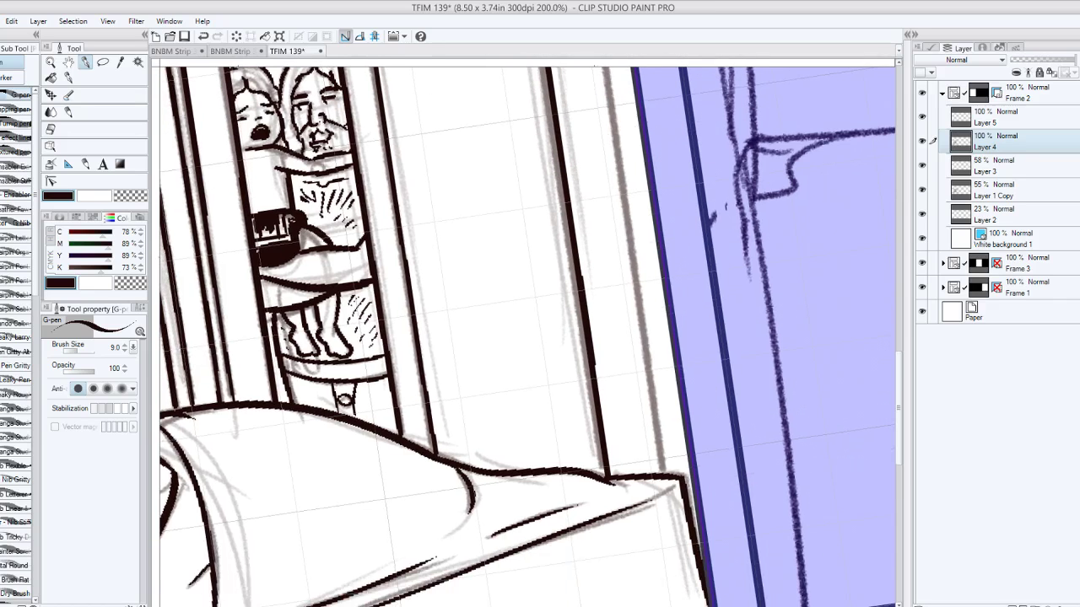
pyautogui.scroll(-4, 424, 265)
pyautogui.moveTo(472, 321); pyautogui.dragTo(557, 340)
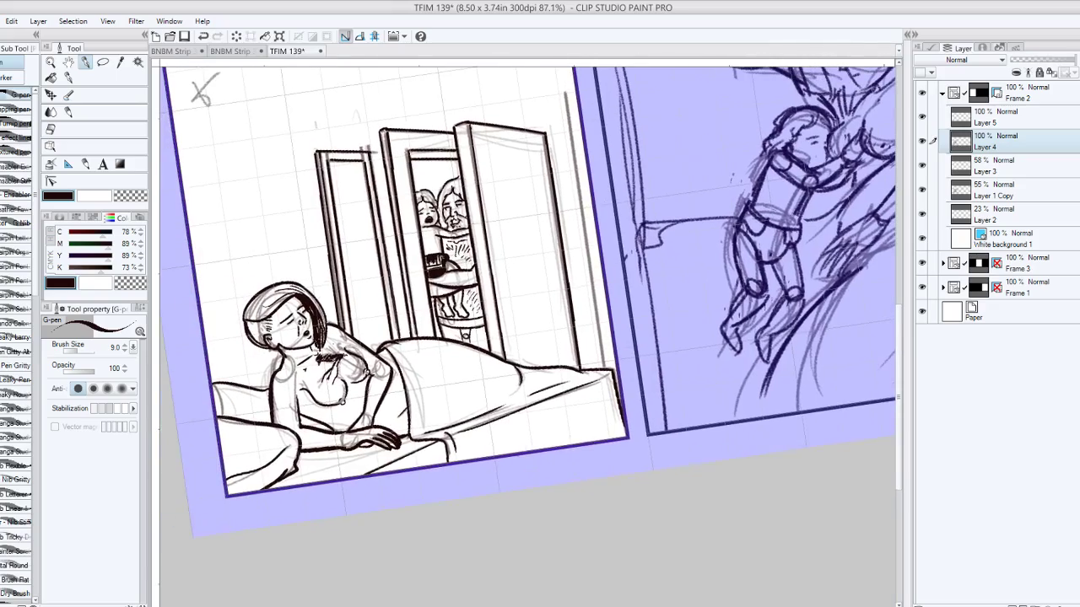
pyautogui.moveTo(523, 278)
pyautogui.mouseDown()
pyautogui.moveTo(516, 342)
pyautogui.moveTo(532, 392)
pyautogui.moveTo(584, 417)
pyautogui.mouseUp()
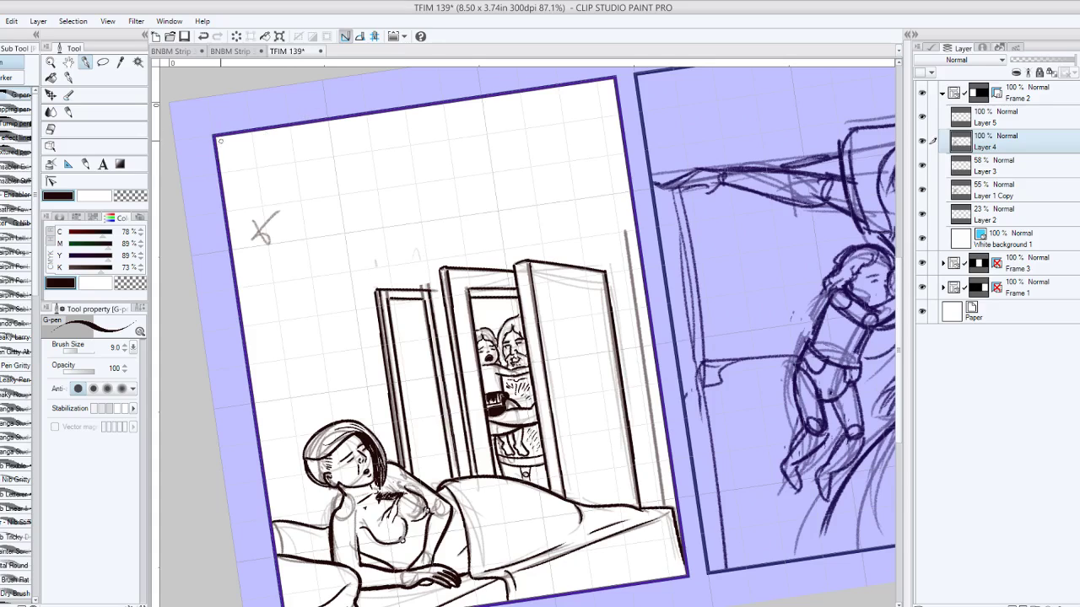
pyautogui.click(84, 353)
pyautogui.moveTo(216, 140); pyautogui.dragTo(620, 77)
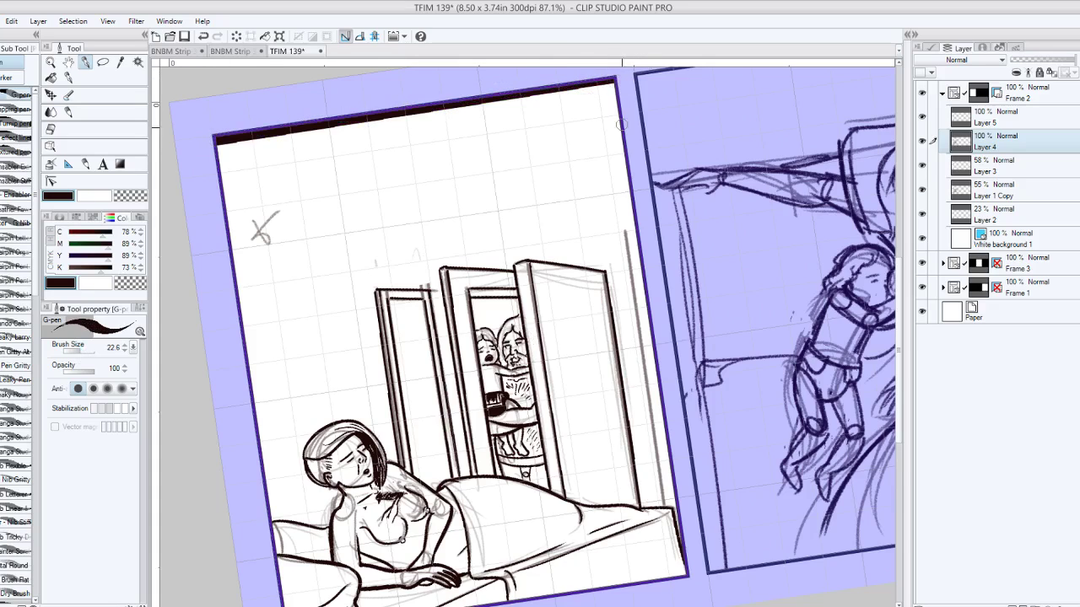
pyautogui.moveTo(622, 125)
pyautogui.mouseDown()
pyautogui.moveTo(685, 411)
pyautogui.moveTo(674, 502)
pyautogui.mouseUp()
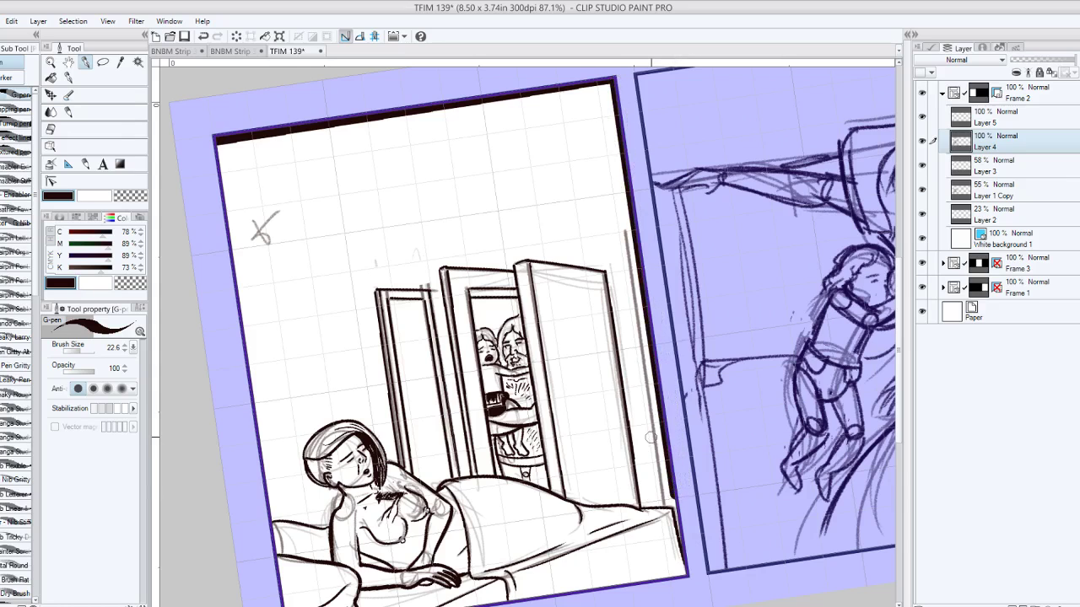
# Close the border gap beside the foot of the bed and ink Frame 2's left edge down to the pillow.
pyautogui.moveTo(650, 438); pyautogui.dragTo(463, 262)
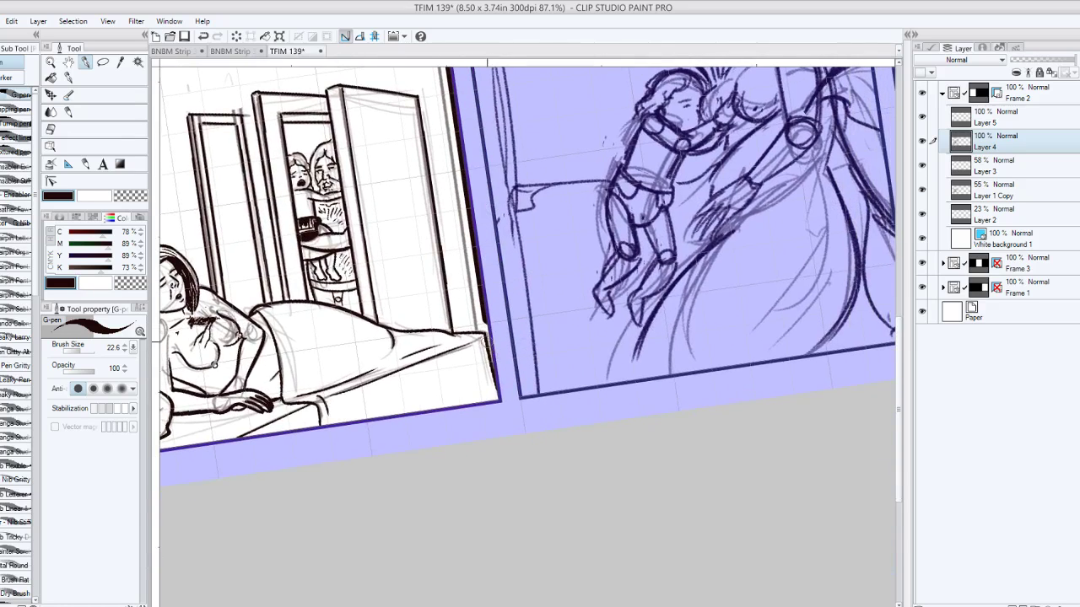
pyautogui.moveTo(490, 362); pyautogui.dragTo(482, 324)
pyautogui.moveTo(463, 313)
pyautogui.mouseDown()
pyautogui.moveTo(480, 313)
pyautogui.moveTo(483, 329)
pyautogui.mouseUp()
pyautogui.moveTo(523, 90)
pyautogui.mouseDown()
pyautogui.moveTo(639, 180)
pyautogui.moveTo(737, 207)
pyautogui.mouseUp()
pyautogui.moveTo(241, 81)
pyautogui.mouseDown()
pyautogui.moveTo(295, 453)
pyautogui.moveTo(313, 438)
pyautogui.moveTo(313, 434)
pyautogui.mouseUp()
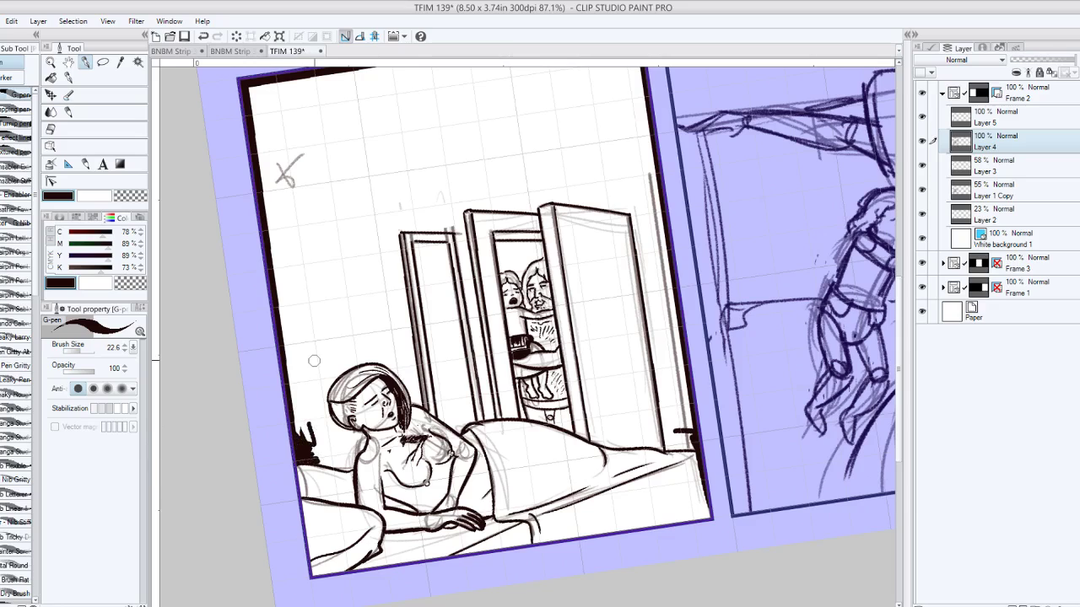
# Fill Frame 2's background and the face of the right door panel with the dark ink colour.
pyautogui.click(51, 76)
pyautogui.click(541, 103)
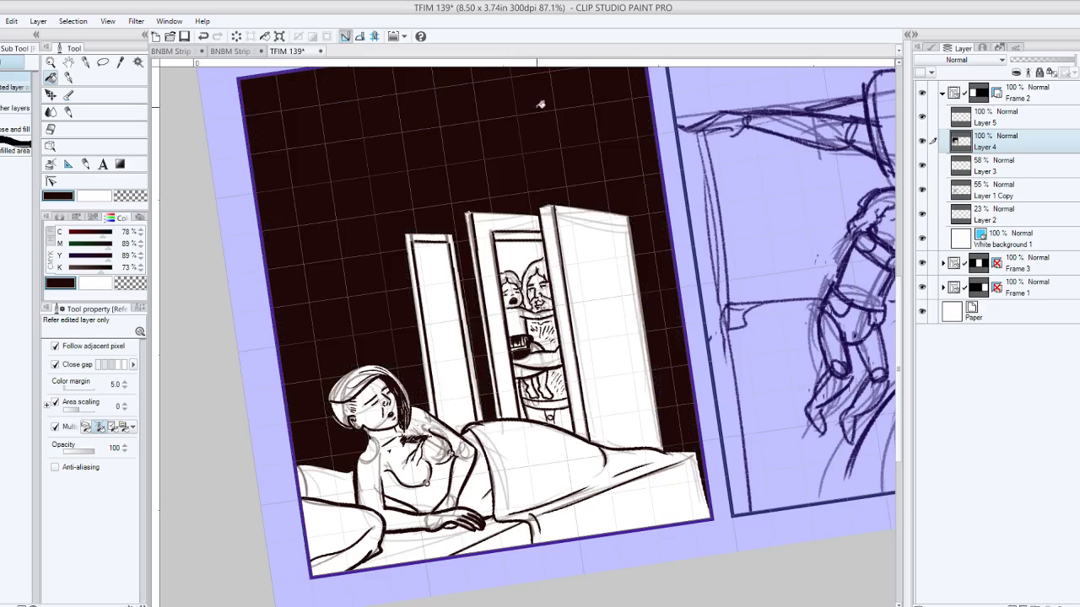
pyautogui.moveTo(530, 92); pyautogui.dragTo(412, 81)
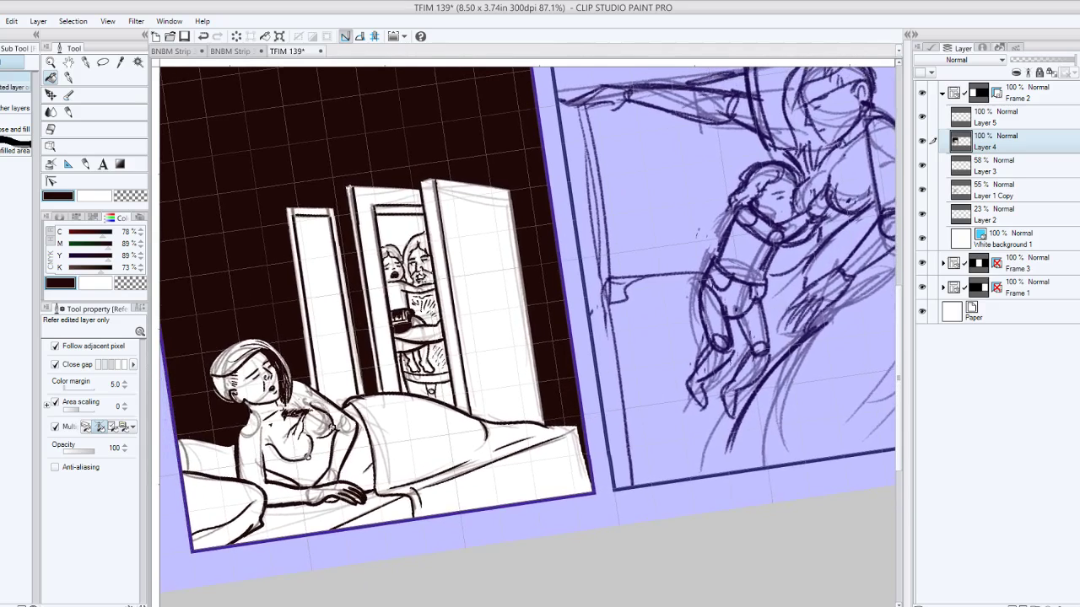
pyautogui.click(507, 226)
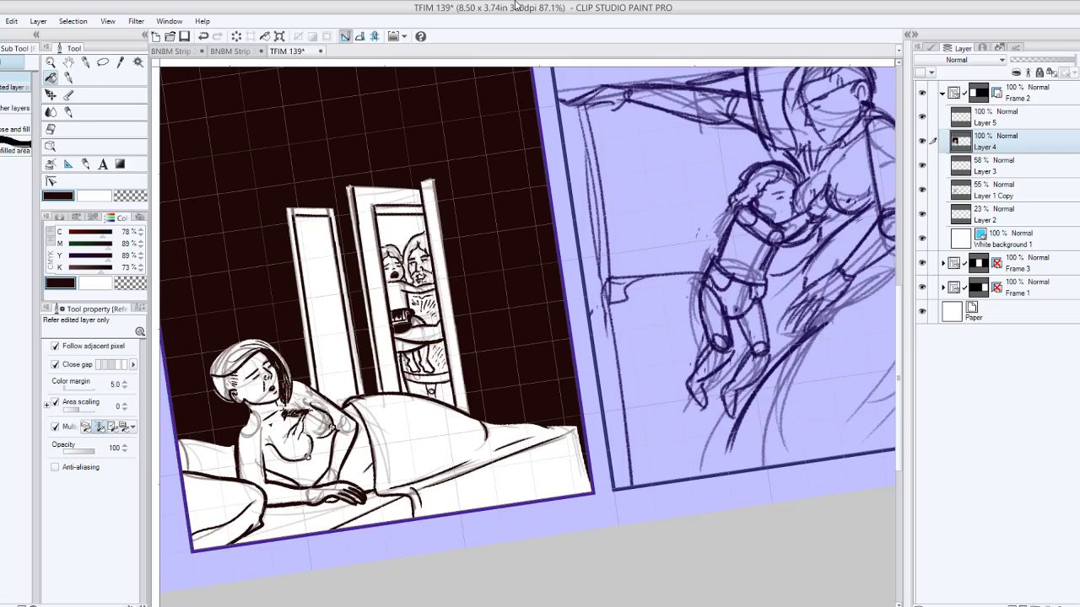
# Draw a white G-pen line along the top edge of the blackened right door panel.
pyautogui.click(68, 77)
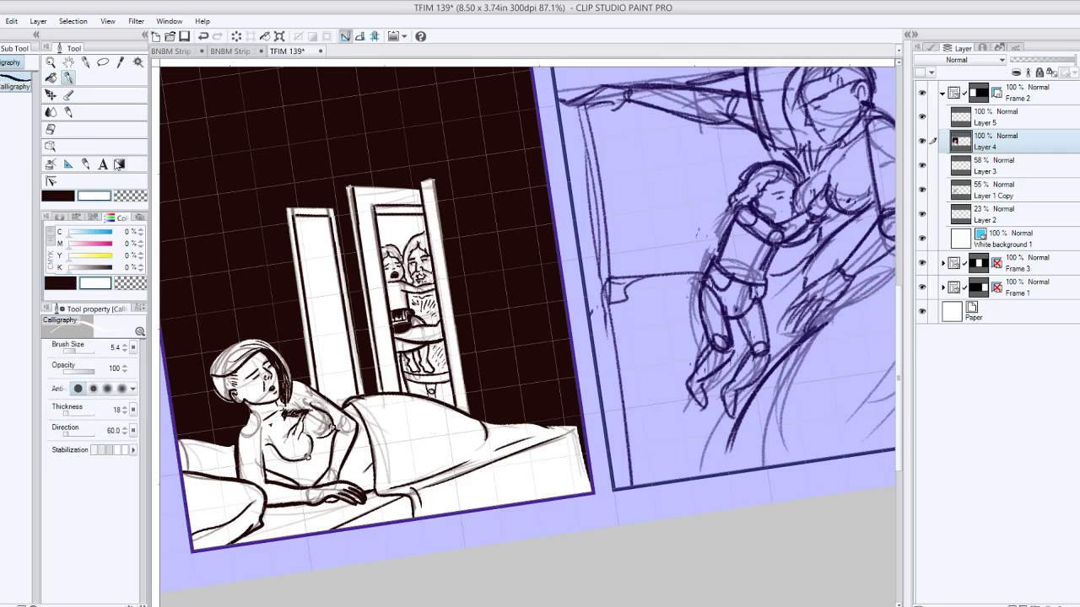
pyautogui.moveTo(615, 489); pyautogui.dragTo(732, 272)
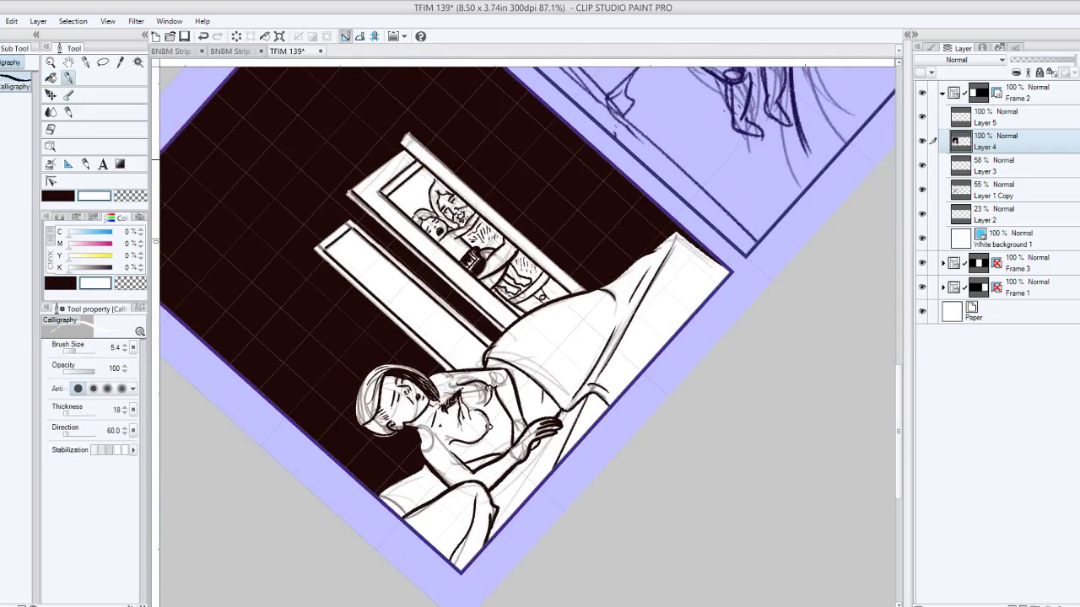
pyautogui.moveTo(528, 312); pyautogui.dragTo(538, 369)
pyautogui.press('-')
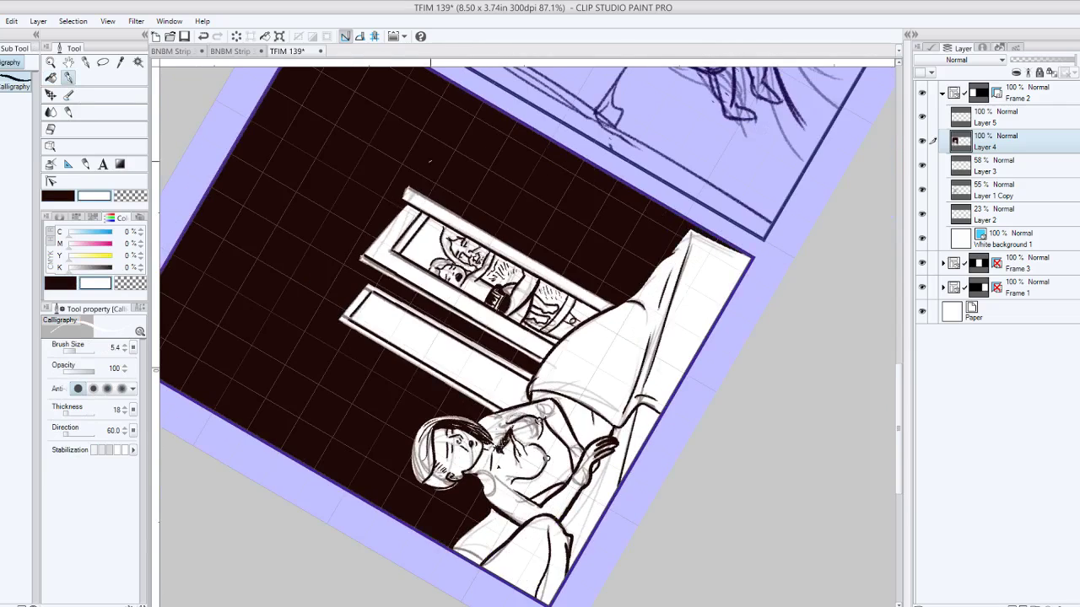
pyautogui.click(85, 63)
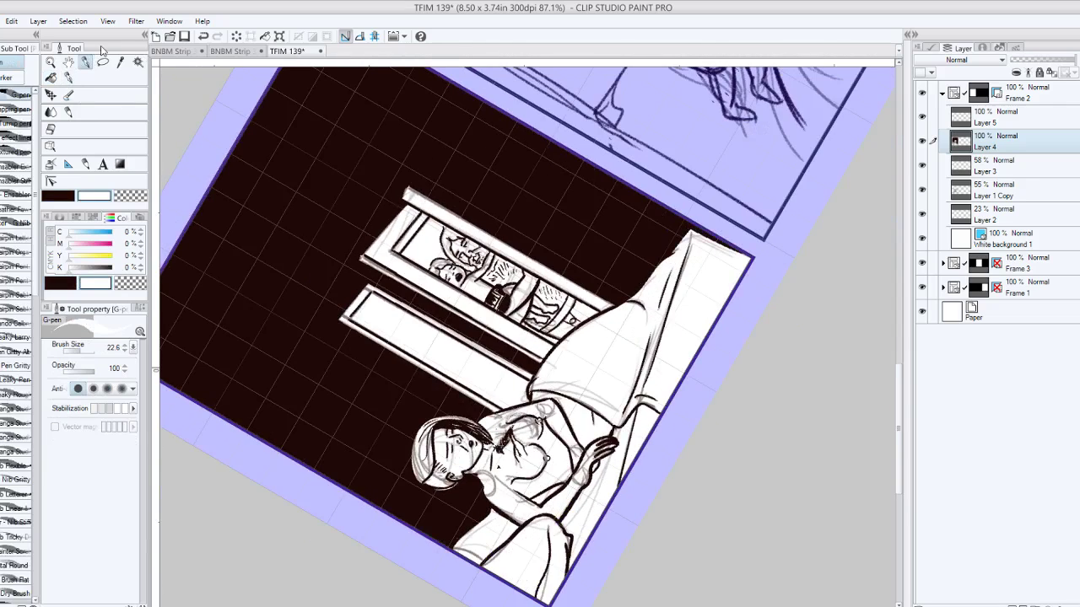
pyautogui.moveTo(409, 183)
pyautogui.mouseDown()
pyautogui.moveTo(456, 163)
pyautogui.moveTo(424, 178)
pyautogui.moveTo(482, 155)
pyautogui.mouseUp()
pyautogui.hotkey('ctrl', 'z')
pyautogui.hotkey('ctrl', 'z')
pyautogui.moveTo(407, 188); pyautogui.dragTo(483, 152)
pyautogui.moveTo(540, 380); pyautogui.dragTo(468, 201)
pyautogui.moveTo(590, 169); pyautogui.dragTo(691, 406)
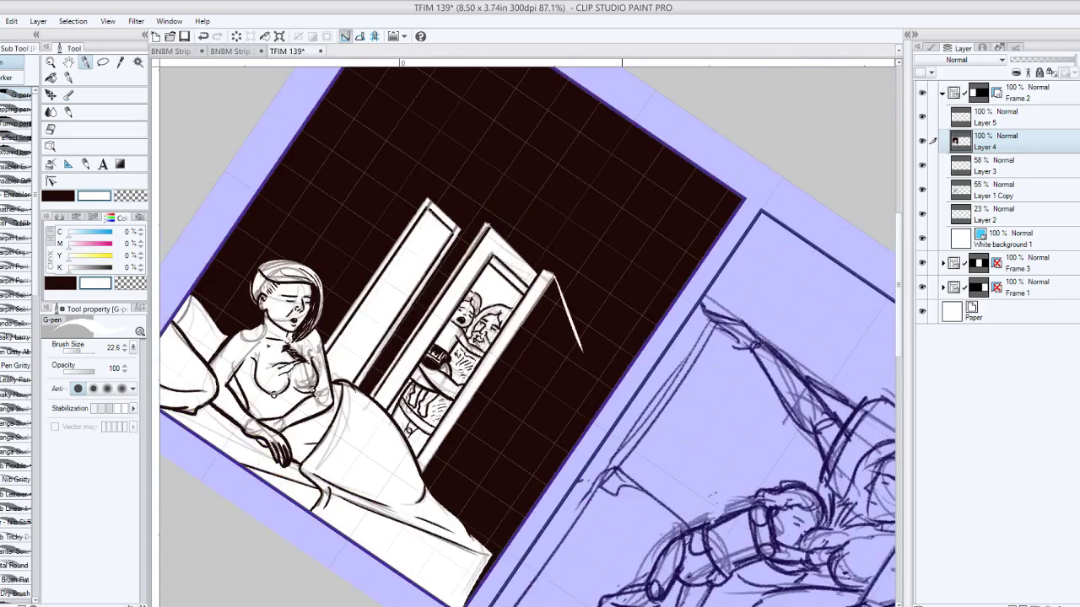
# Paint the white strip along the middle panel's left edge with the dark ink colour.
pyautogui.moveTo(582, 351); pyautogui.dragTo(541, 201)
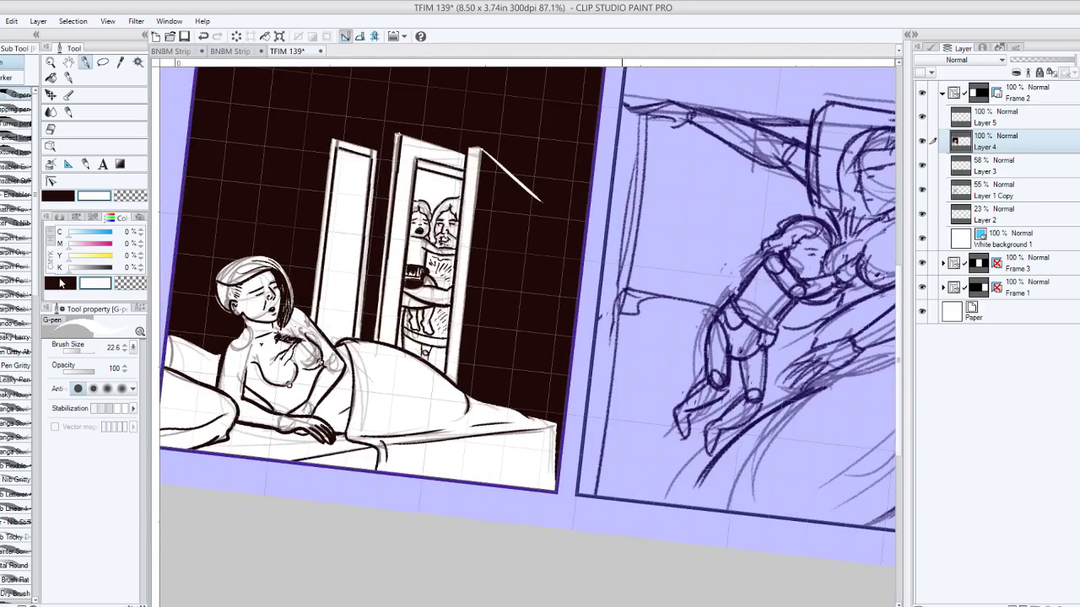
pyautogui.click(61, 284)
pyautogui.moveTo(393, 137); pyautogui.dragTo(383, 268)
pyautogui.moveTo(386, 215); pyautogui.dragTo(374, 340)
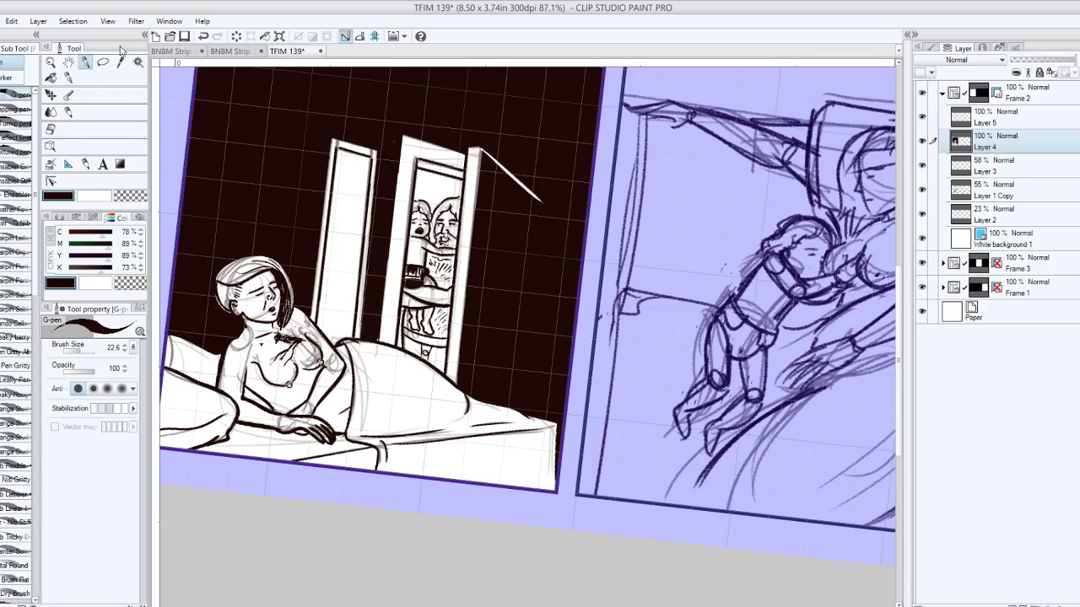
pyautogui.moveTo(326, 259); pyautogui.dragTo(364, 185)
pyautogui.moveTo(359, 267)
pyautogui.mouseDown()
pyautogui.moveTo(340, 299)
pyautogui.moveTo(342, 337)
pyautogui.mouseUp()
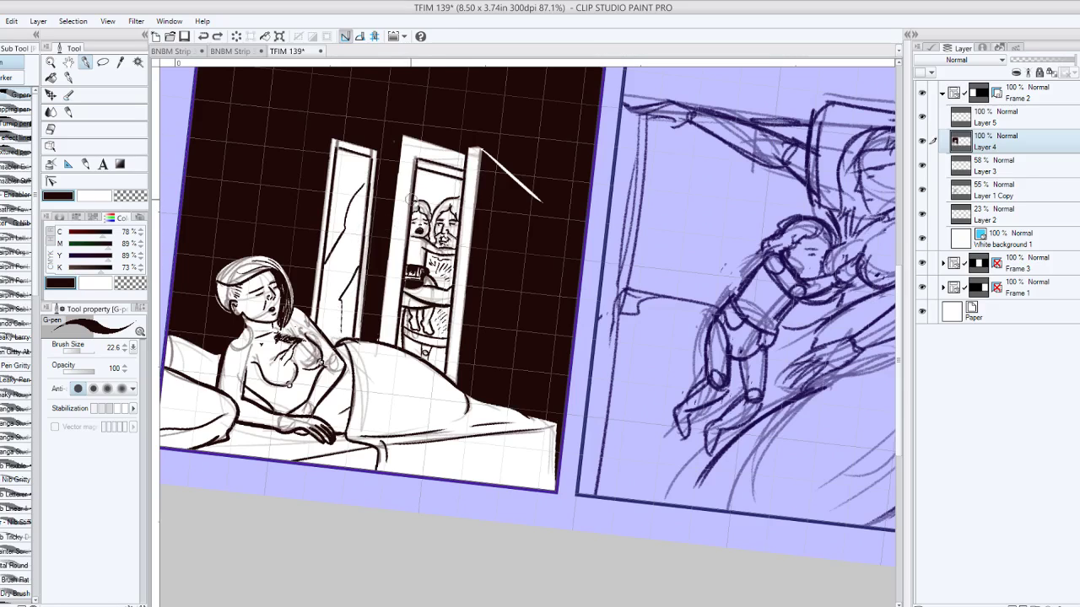
pyautogui.hotkey('ctrl', 'z')
pyautogui.hotkey('ctrl', 'z')
# Fill the left door panel's face and its surrounding frame with the dark ink colour.
pyautogui.click(52, 78)
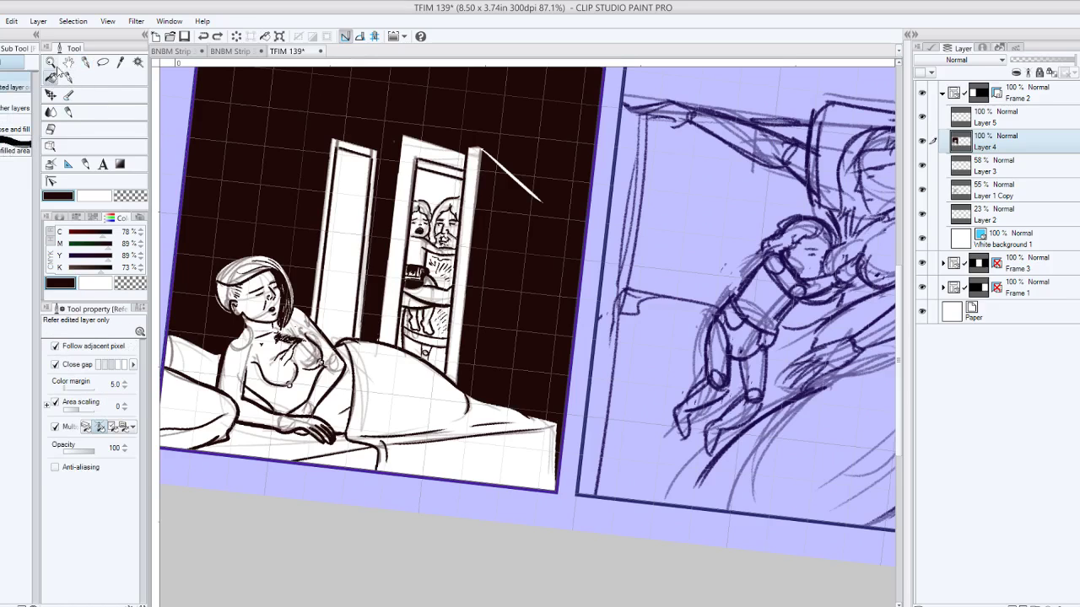
pyautogui.click(352, 194)
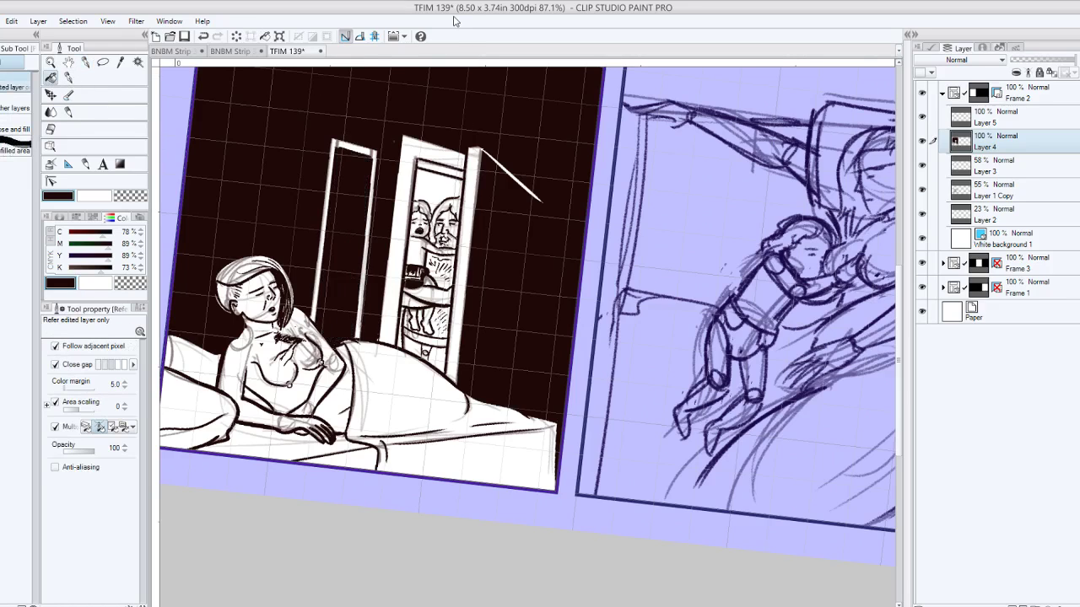
pyautogui.click(377, 154)
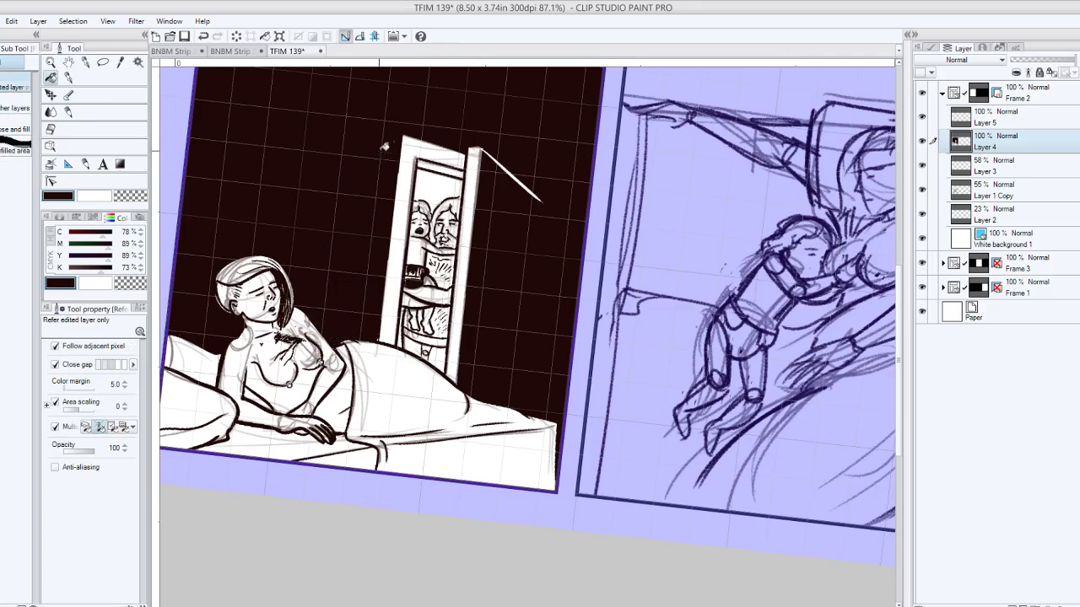
# Paint over the white line on the right door panel and redraw the panel's top edge in white.
pyautogui.moveTo(607, 296); pyautogui.dragTo(507, 195)
pyautogui.click(85, 62)
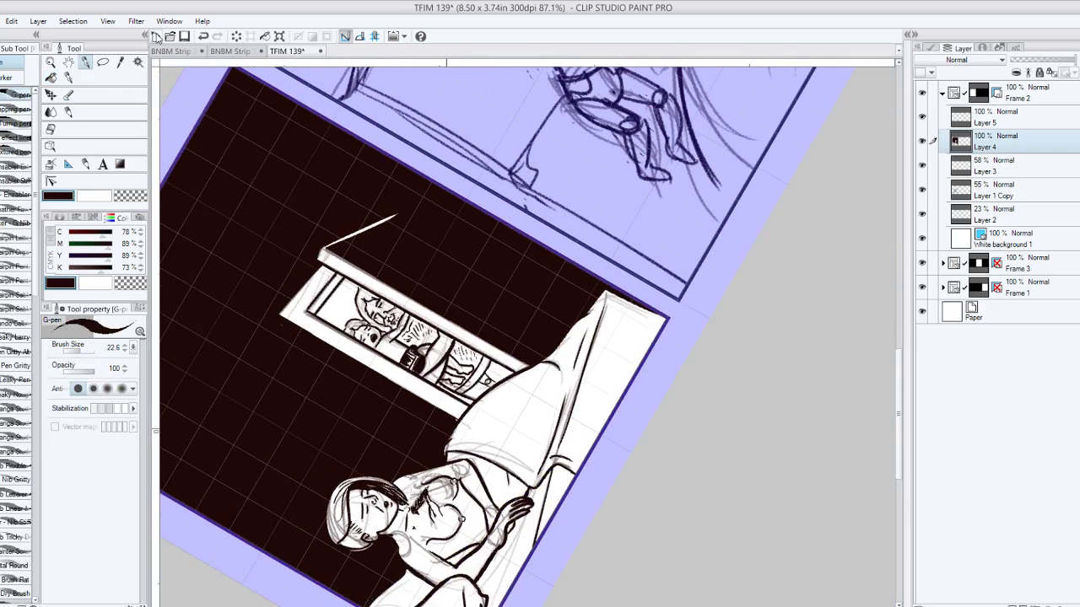
pyautogui.moveTo(361, 227)
pyautogui.mouseDown()
pyautogui.moveTo(395, 214)
pyautogui.moveTo(354, 231)
pyautogui.mouseUp()
pyautogui.click(95, 196)
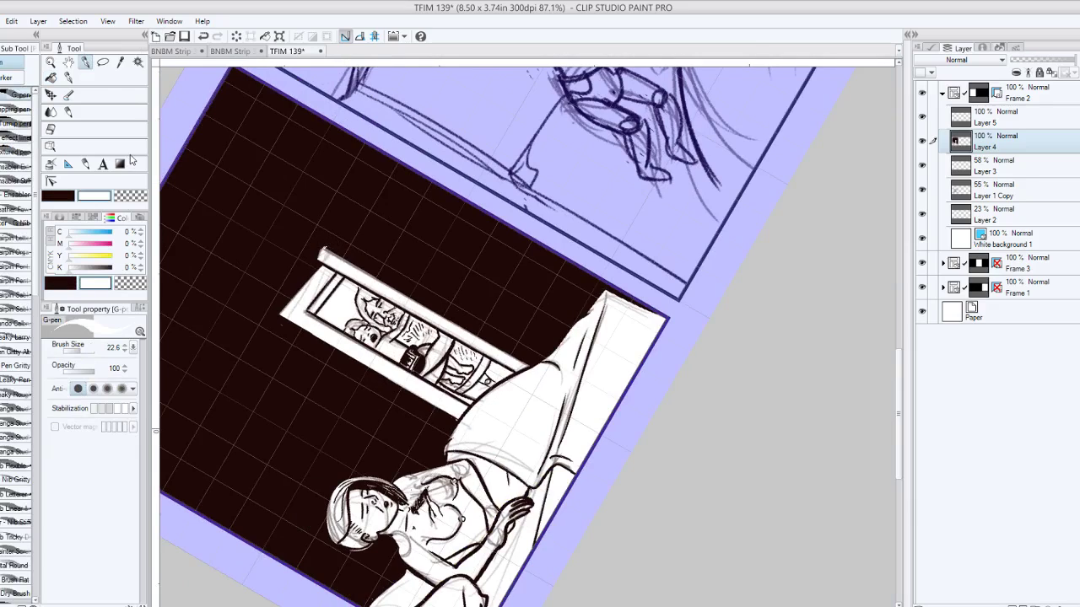
pyautogui.moveTo(322, 252); pyautogui.dragTo(381, 213)
pyautogui.hotkey('ctrl', 'z')
pyautogui.moveTo(324, 250); pyautogui.dragTo(384, 205)
pyautogui.hotkey('ctrl', 'z')
pyautogui.moveTo(322, 251); pyautogui.dragTo(380, 199)
# Try to draw the right door panel's outer vertical edge as a freehand white G-pen line.
pyautogui.moveTo(506, 362); pyautogui.dragTo(460, 182)
pyautogui.moveTo(337, 337); pyautogui.dragTo(506, 169)
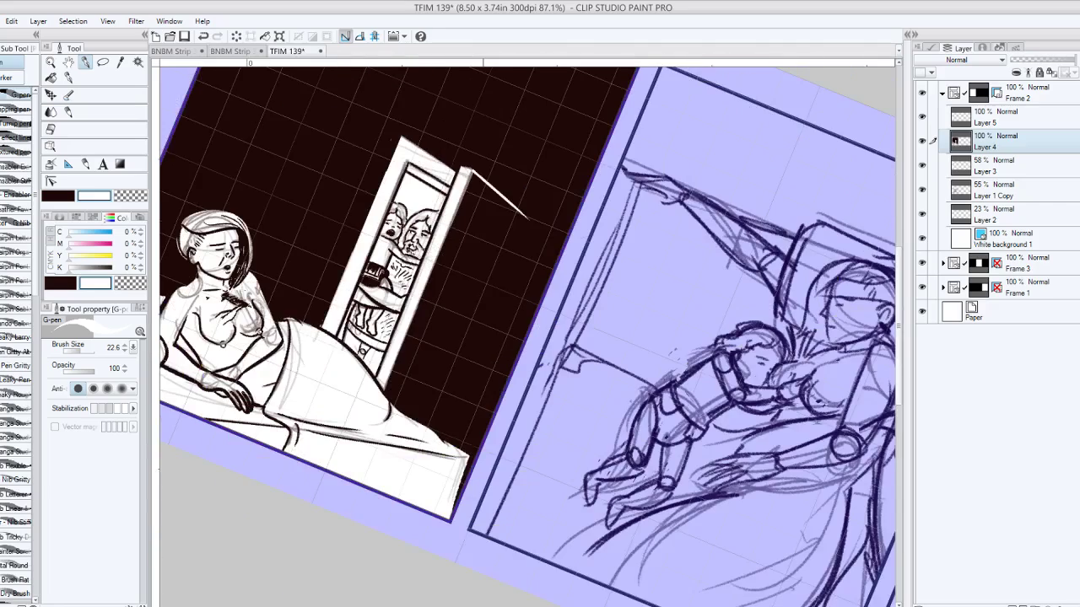
pyautogui.moveTo(483, 320); pyautogui.dragTo(390, 239)
pyautogui.moveTo(436, 140); pyautogui.dragTo(386, 271)
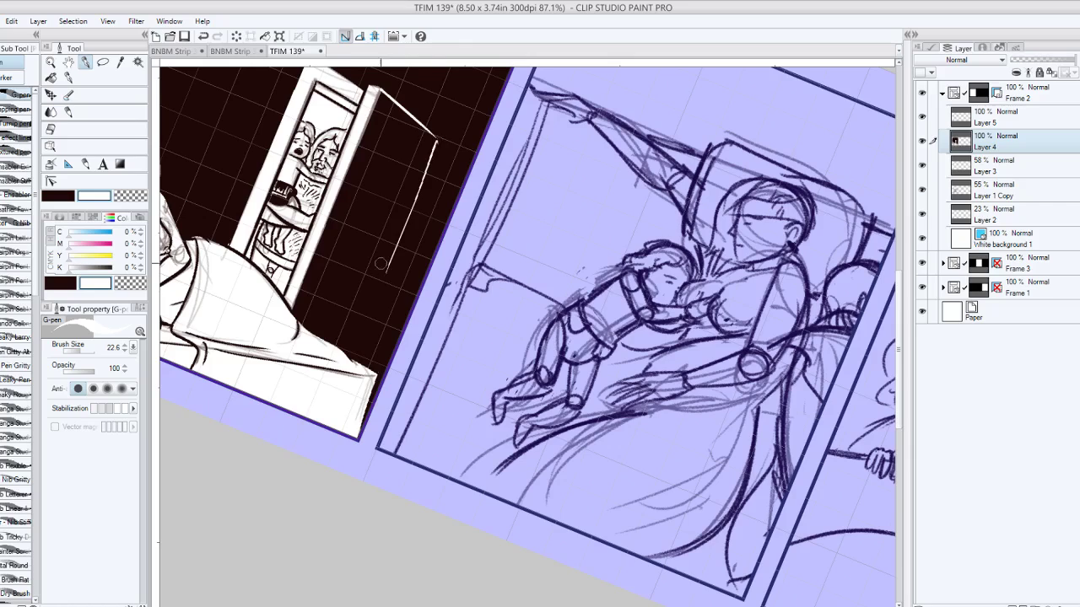
pyautogui.hotkey('ctrl', 'z')
pyautogui.moveTo(432, 140); pyautogui.dragTo(419, 186)
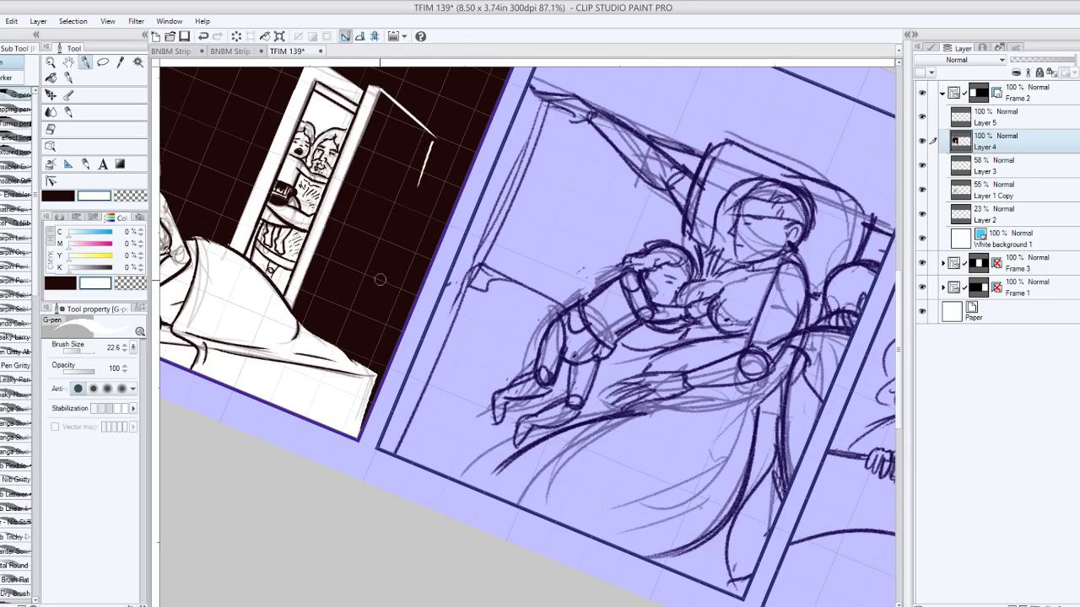
pyautogui.hotkey('ctrl', 'z')
# Try a short white stroke at the top of the right door panel's outer edge and a straight segment below it.
pyautogui.moveTo(433, 134); pyautogui.dragTo(422, 168)
pyautogui.keyDown('shift'); pyautogui.click(346, 320); pyautogui.keyUp('shift')
pyautogui.hotkey('ctrl', 'z')
pyautogui.moveTo(410, 193)
pyautogui.mouseDown()
pyautogui.moveTo(346, 337)
pyautogui.moveTo(397, 213)
pyautogui.mouseUp()
pyautogui.hotkey('ctrl', 'z')
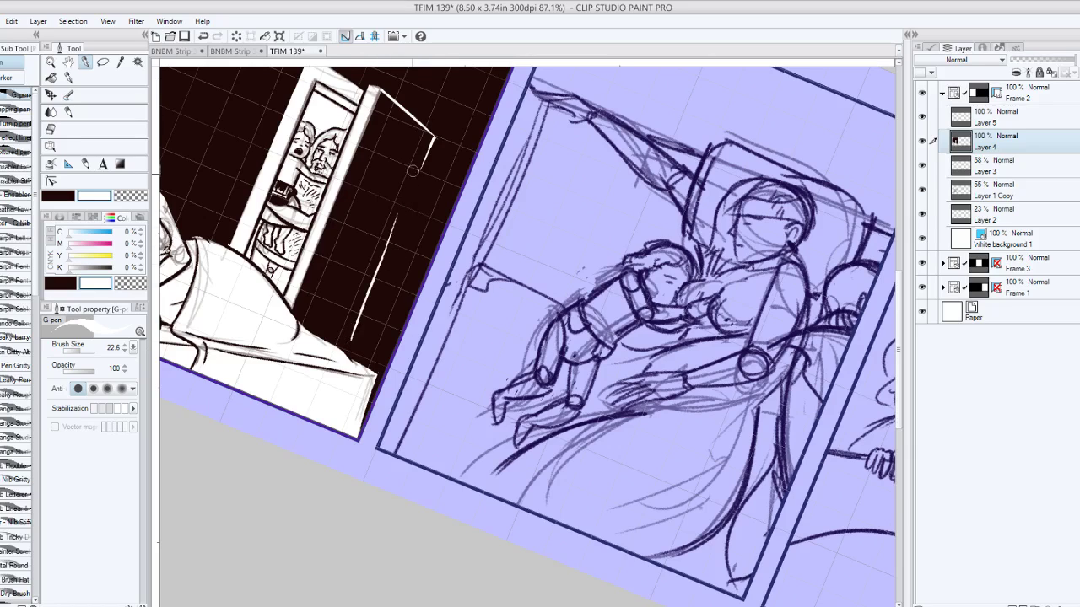
pyautogui.hotkey('ctrl', 'z')
# Try redrawing the lower part of the panel's outer edge upward as a white line, and undo that line.
pyautogui.moveTo(352, 329); pyautogui.dragTo(390, 234)
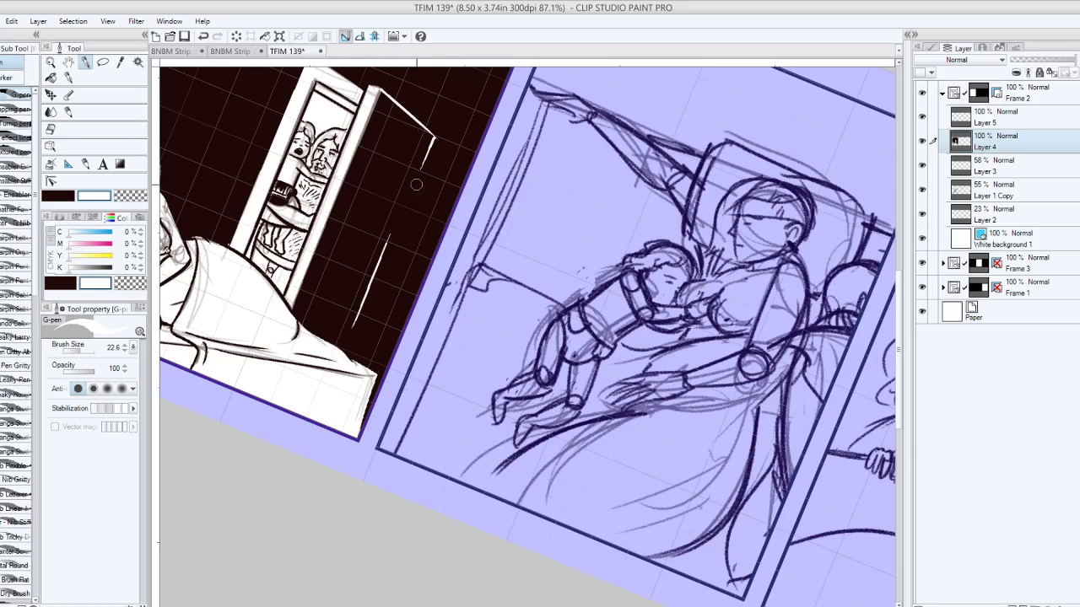
pyautogui.hotkey('ctrl', 'z')
pyautogui.moveTo(349, 334); pyautogui.dragTo(412, 197)
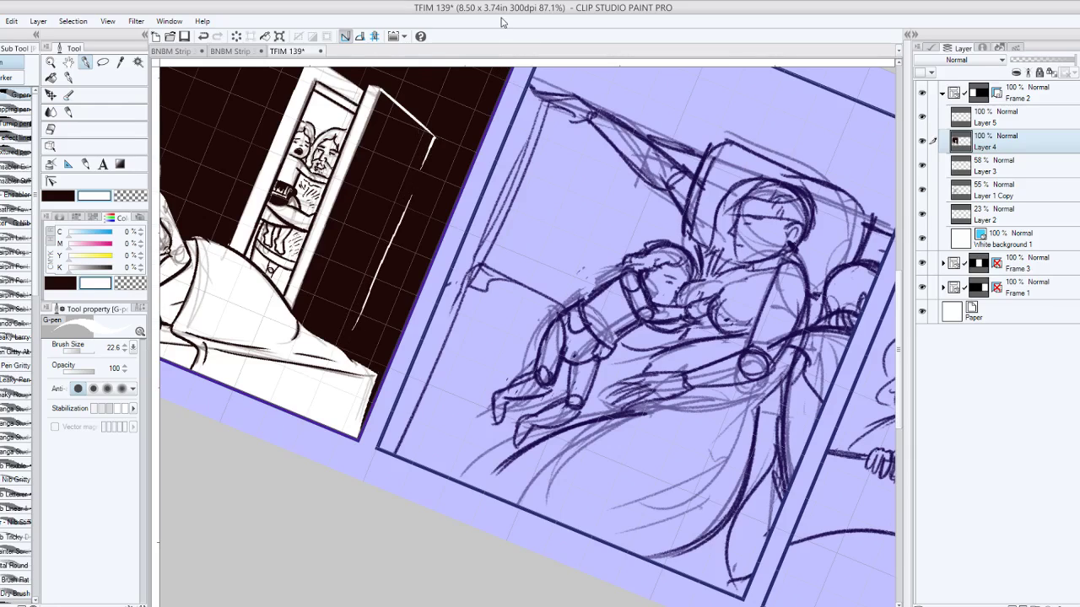
pyautogui.hotkey('ctrl', '-')
pyautogui.hotkey('ctrl', '@')
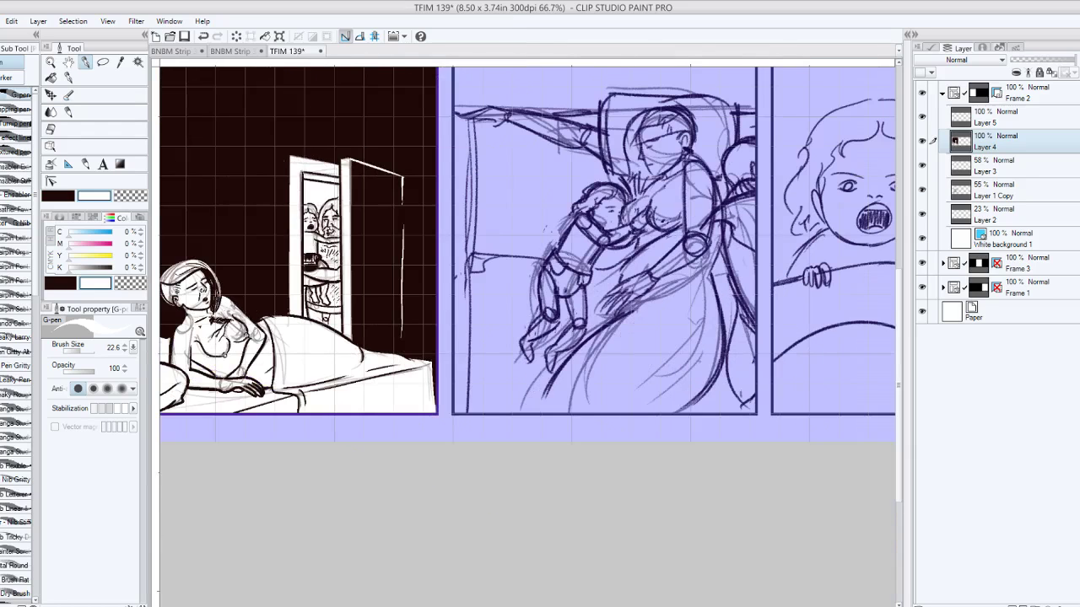
pyautogui.moveTo(523, 253); pyautogui.dragTo(546, 226)
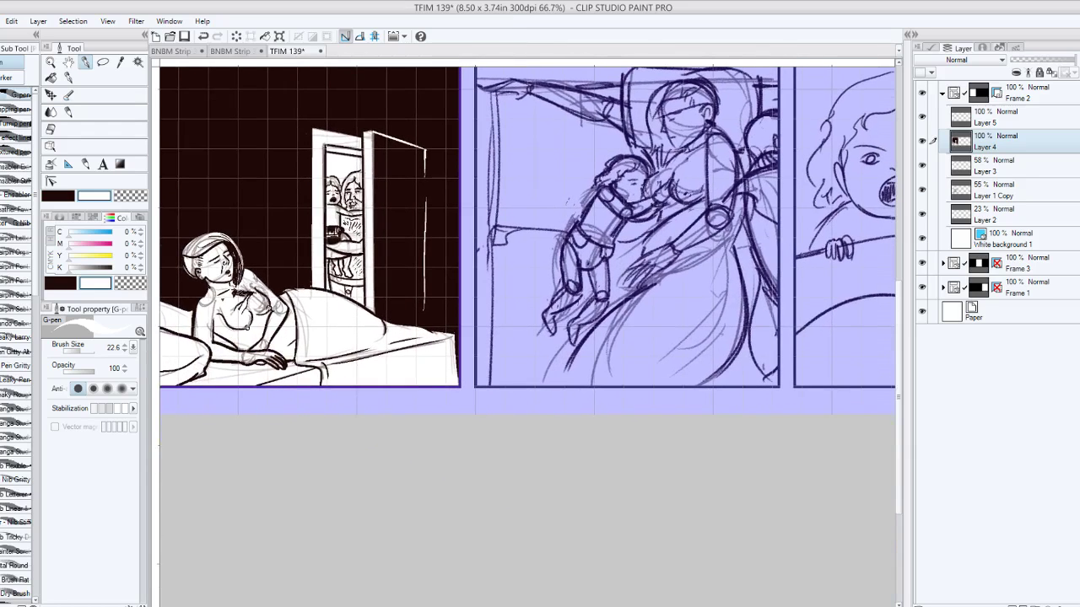
pyautogui.hotkey('ctrl', 'z')
# Place a vertical linear ruler on Layer 4 from the right door panel's upper outer corner down to just above the bed.
pyautogui.click(69, 164)
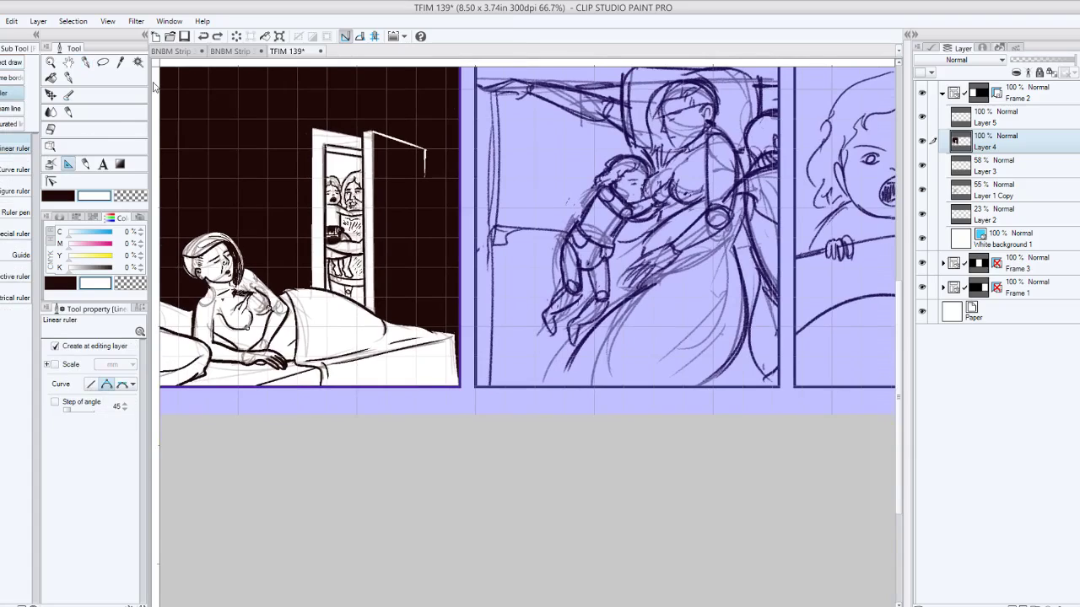
pyautogui.click(427, 149)
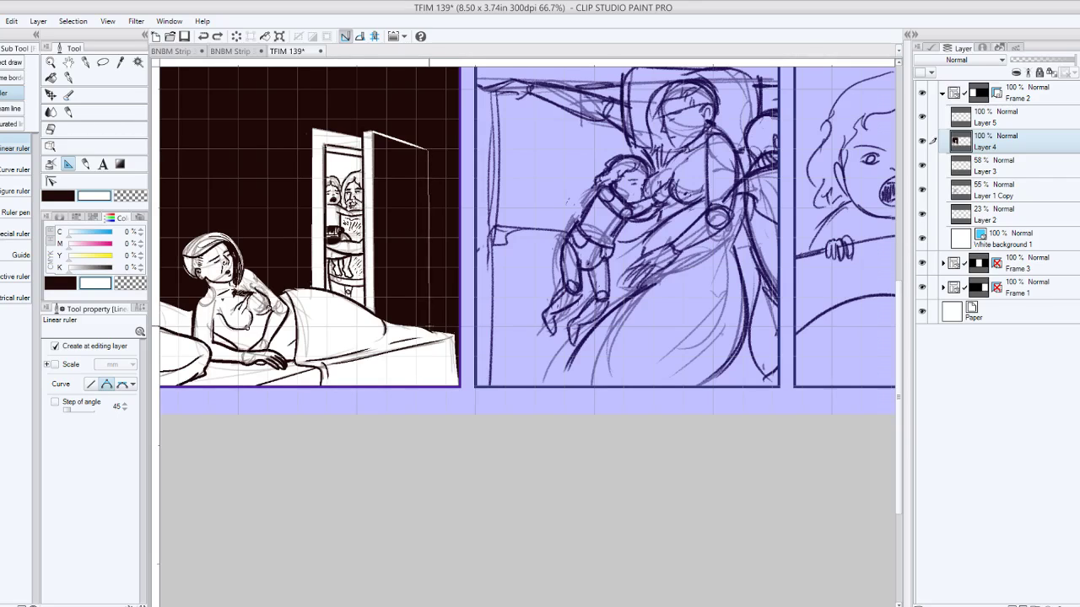
pyautogui.doubleClick(429, 325)
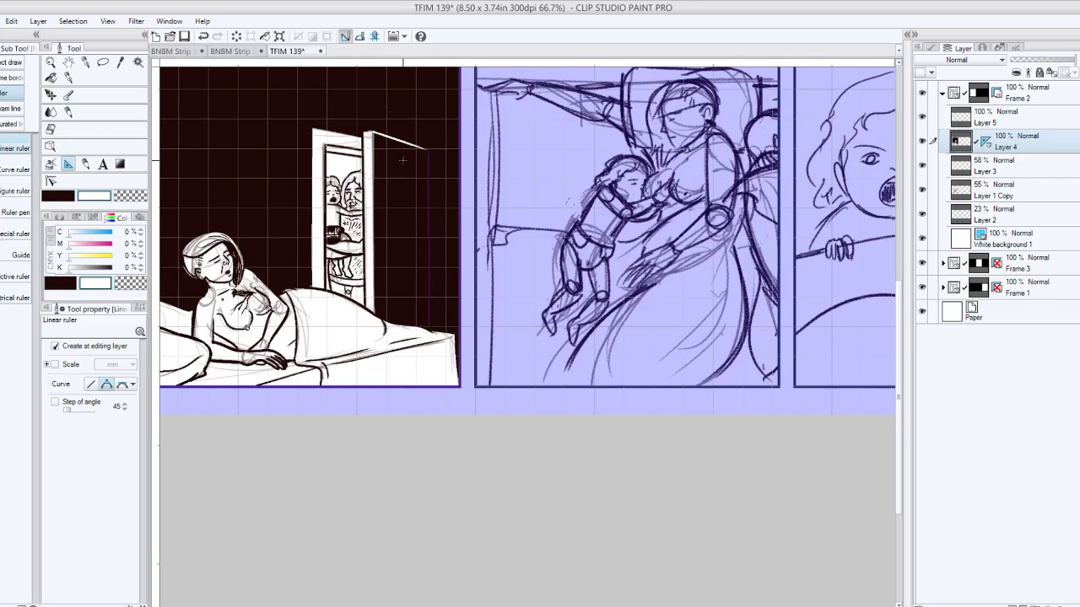
# Ink the right door panel's outer edge in white with the G-pen along the ruler, then delete the ruler from Layer 4.
pyautogui.click(69, 77)
pyautogui.click(85, 62)
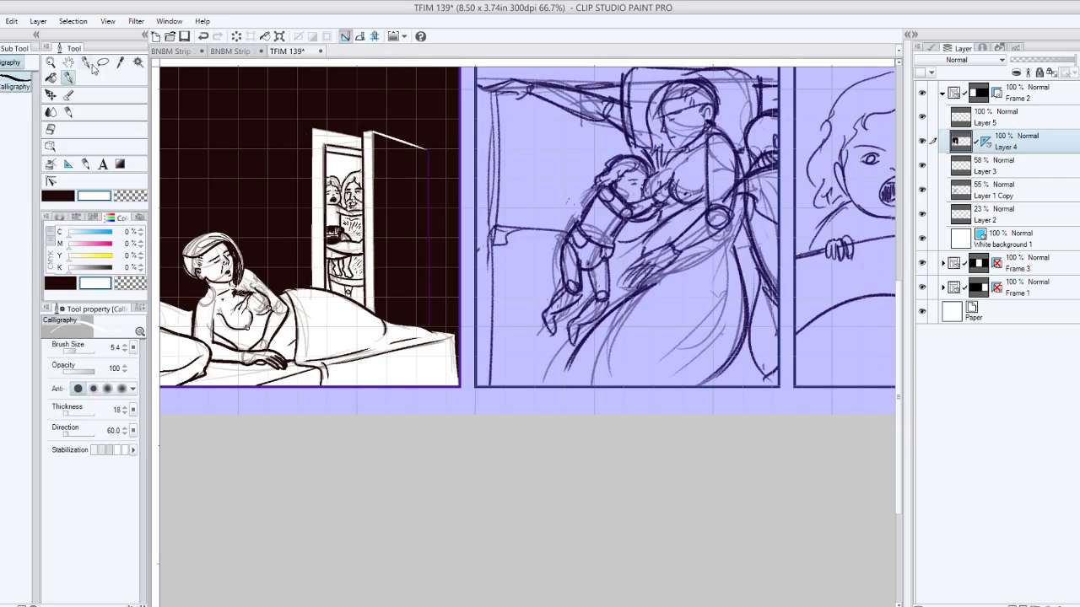
pyautogui.moveTo(428, 150); pyautogui.dragTo(429, 245)
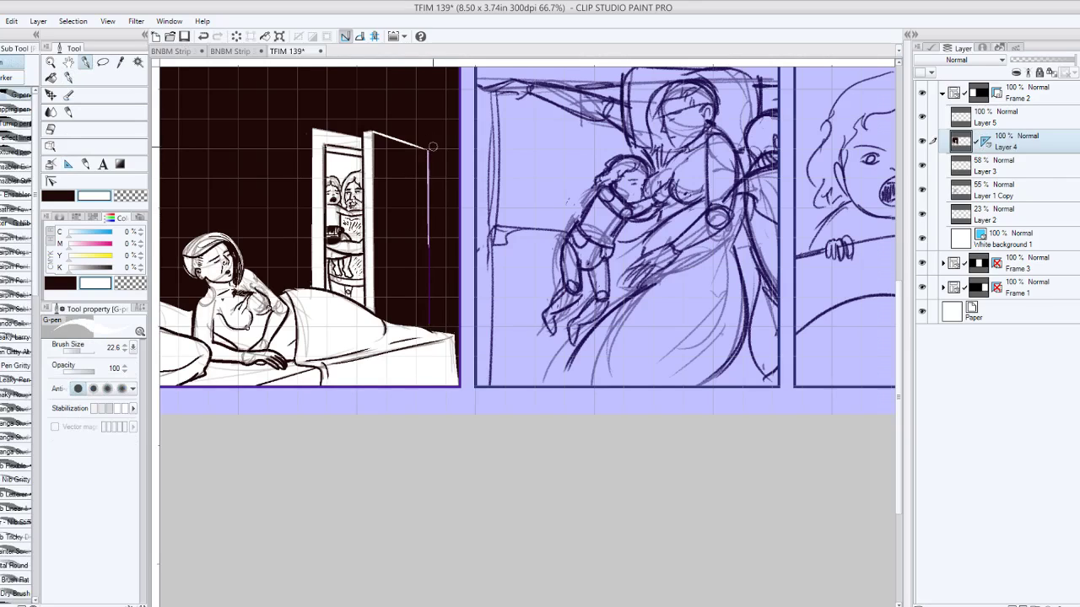
pyautogui.moveTo(429, 315); pyautogui.dragTo(432, 247)
pyautogui.click(1020, 172)
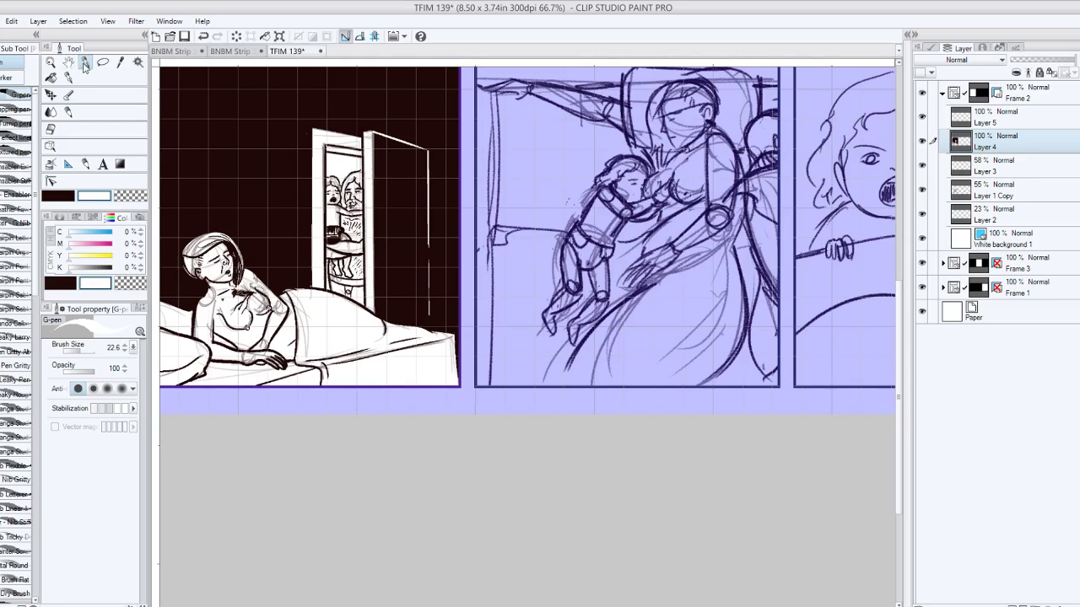
# Set up the Fill tool with the dark ink colour and bring the third frame's sketch into view.
pyautogui.click(51, 78)
pyautogui.click(58, 196)
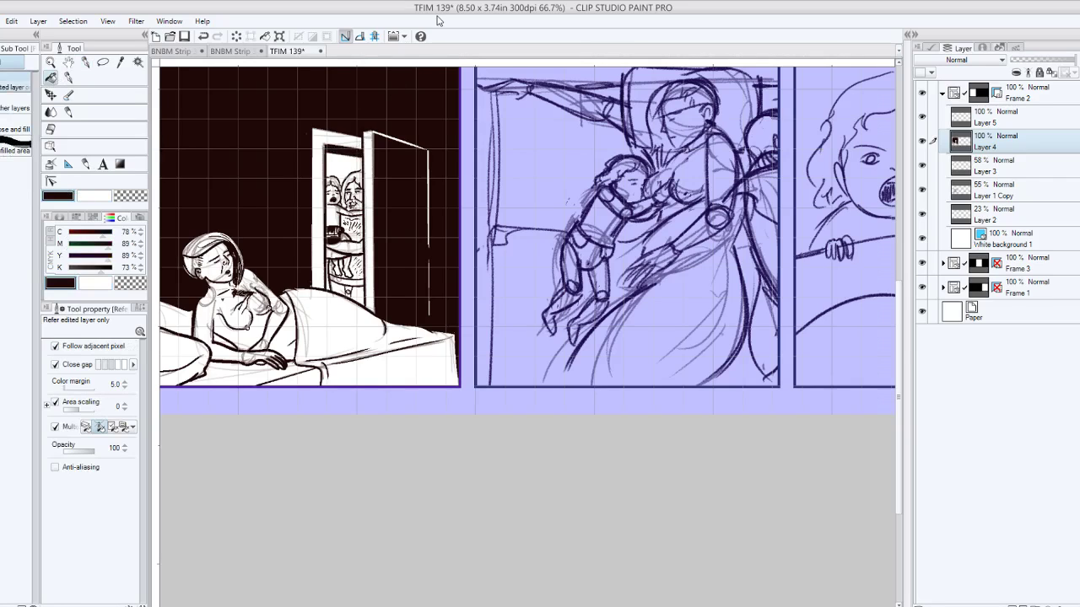
pyautogui.moveTo(437, 211); pyautogui.dragTo(283, 242)
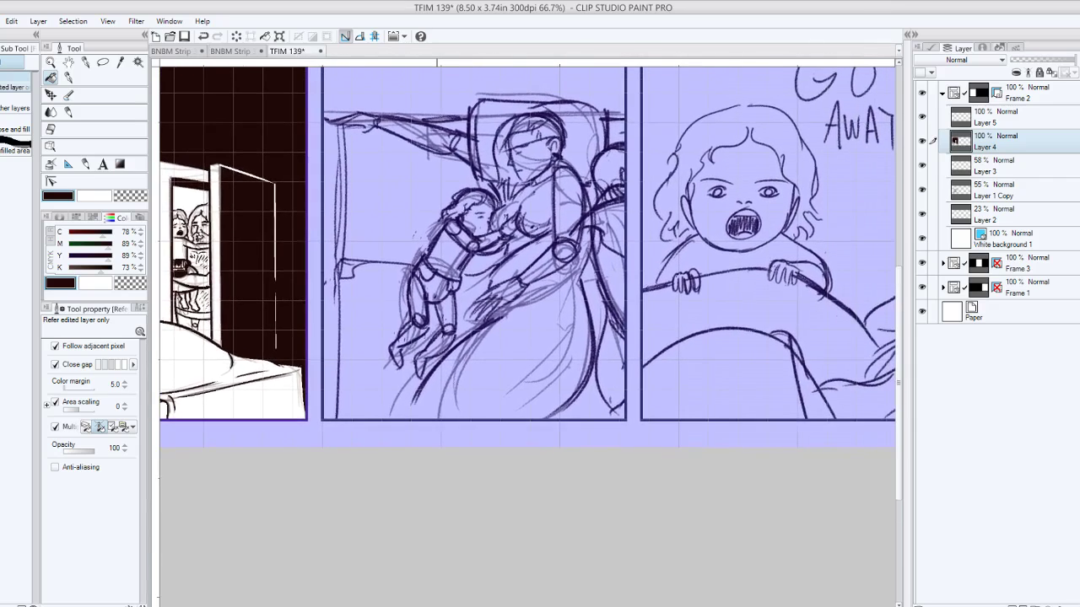